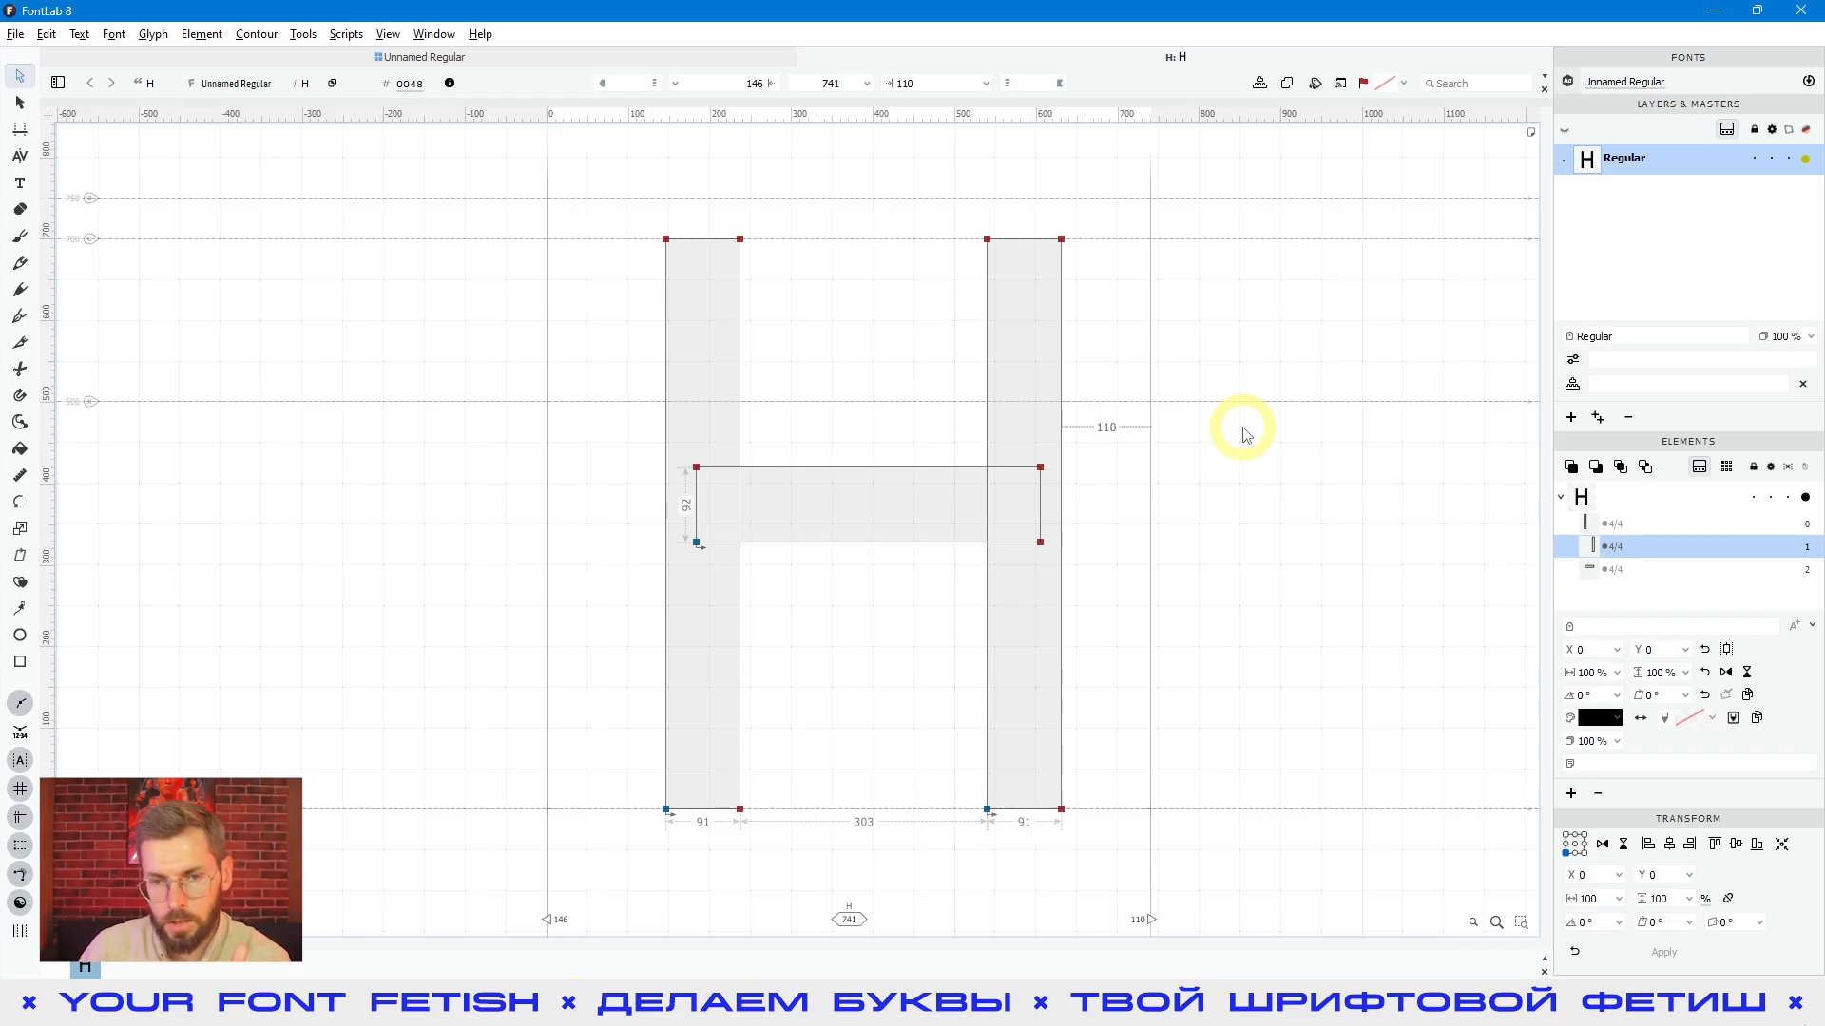
Compare the capital letters in the Журнальная Рубленая scan in FastStone Image Viewer with a filled preview of the H glyph in FontLab
key(space)
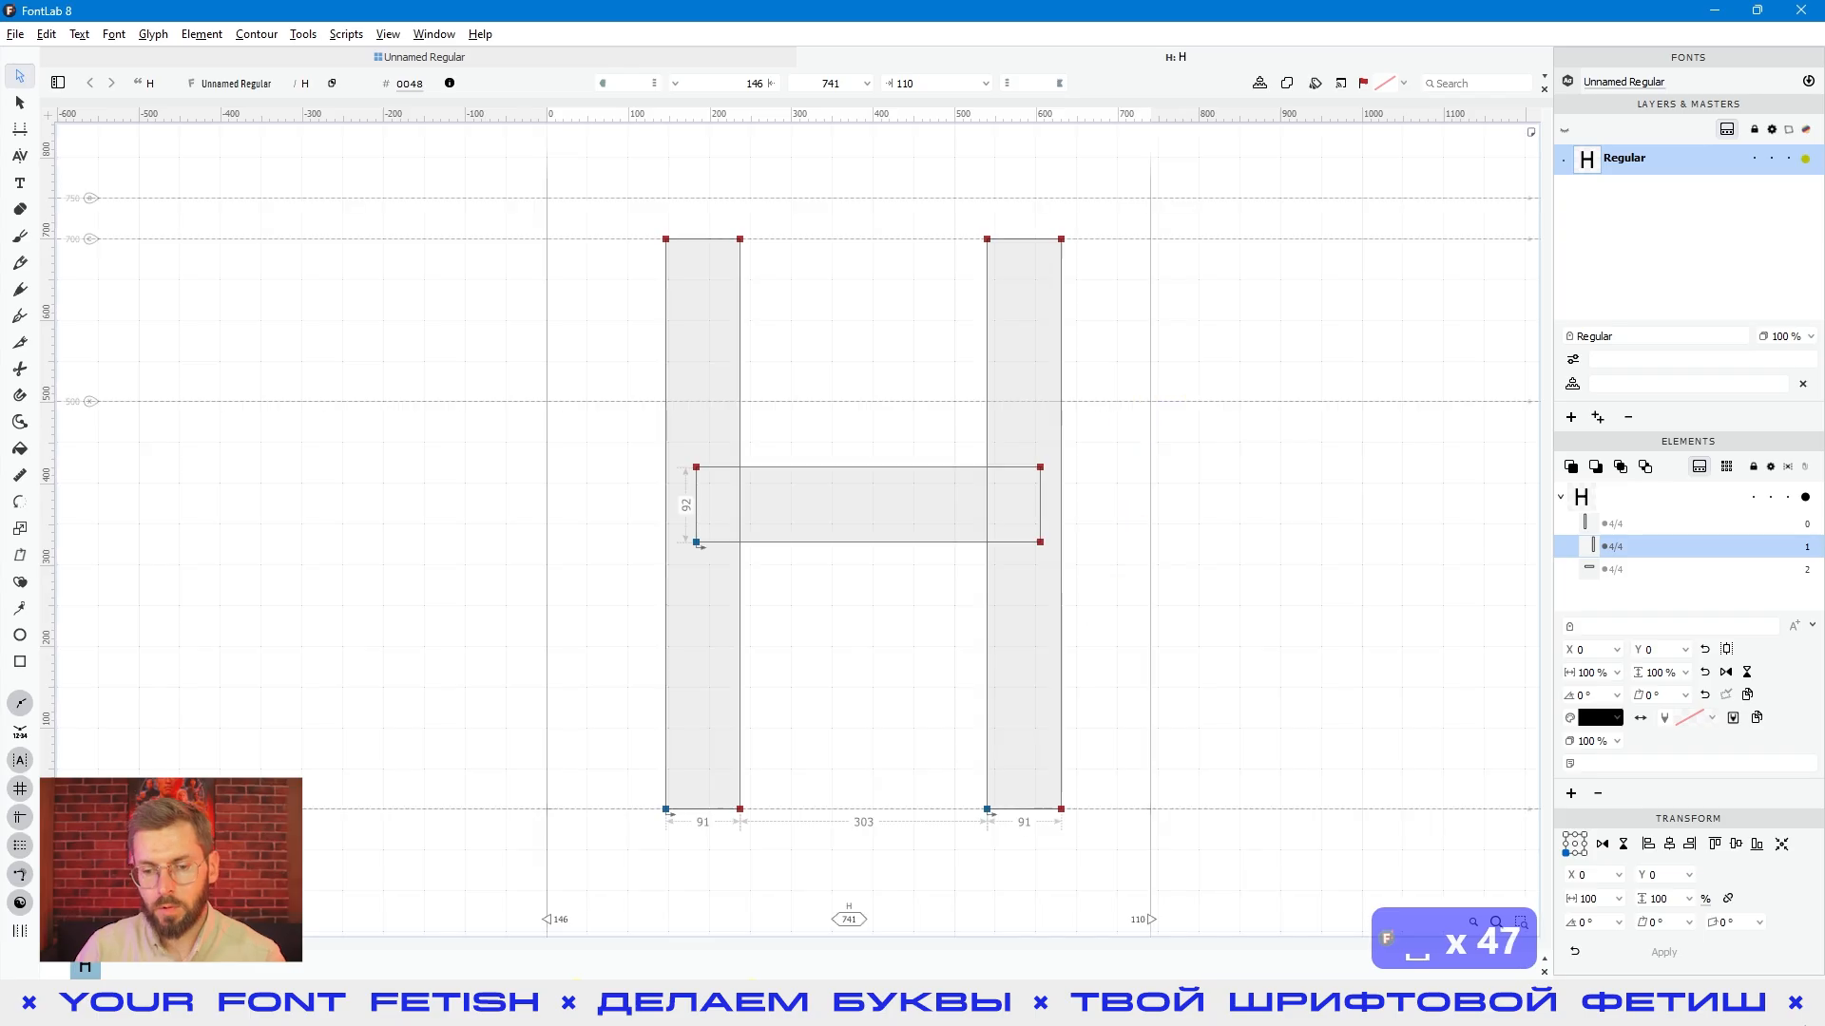
click(1221, 917)
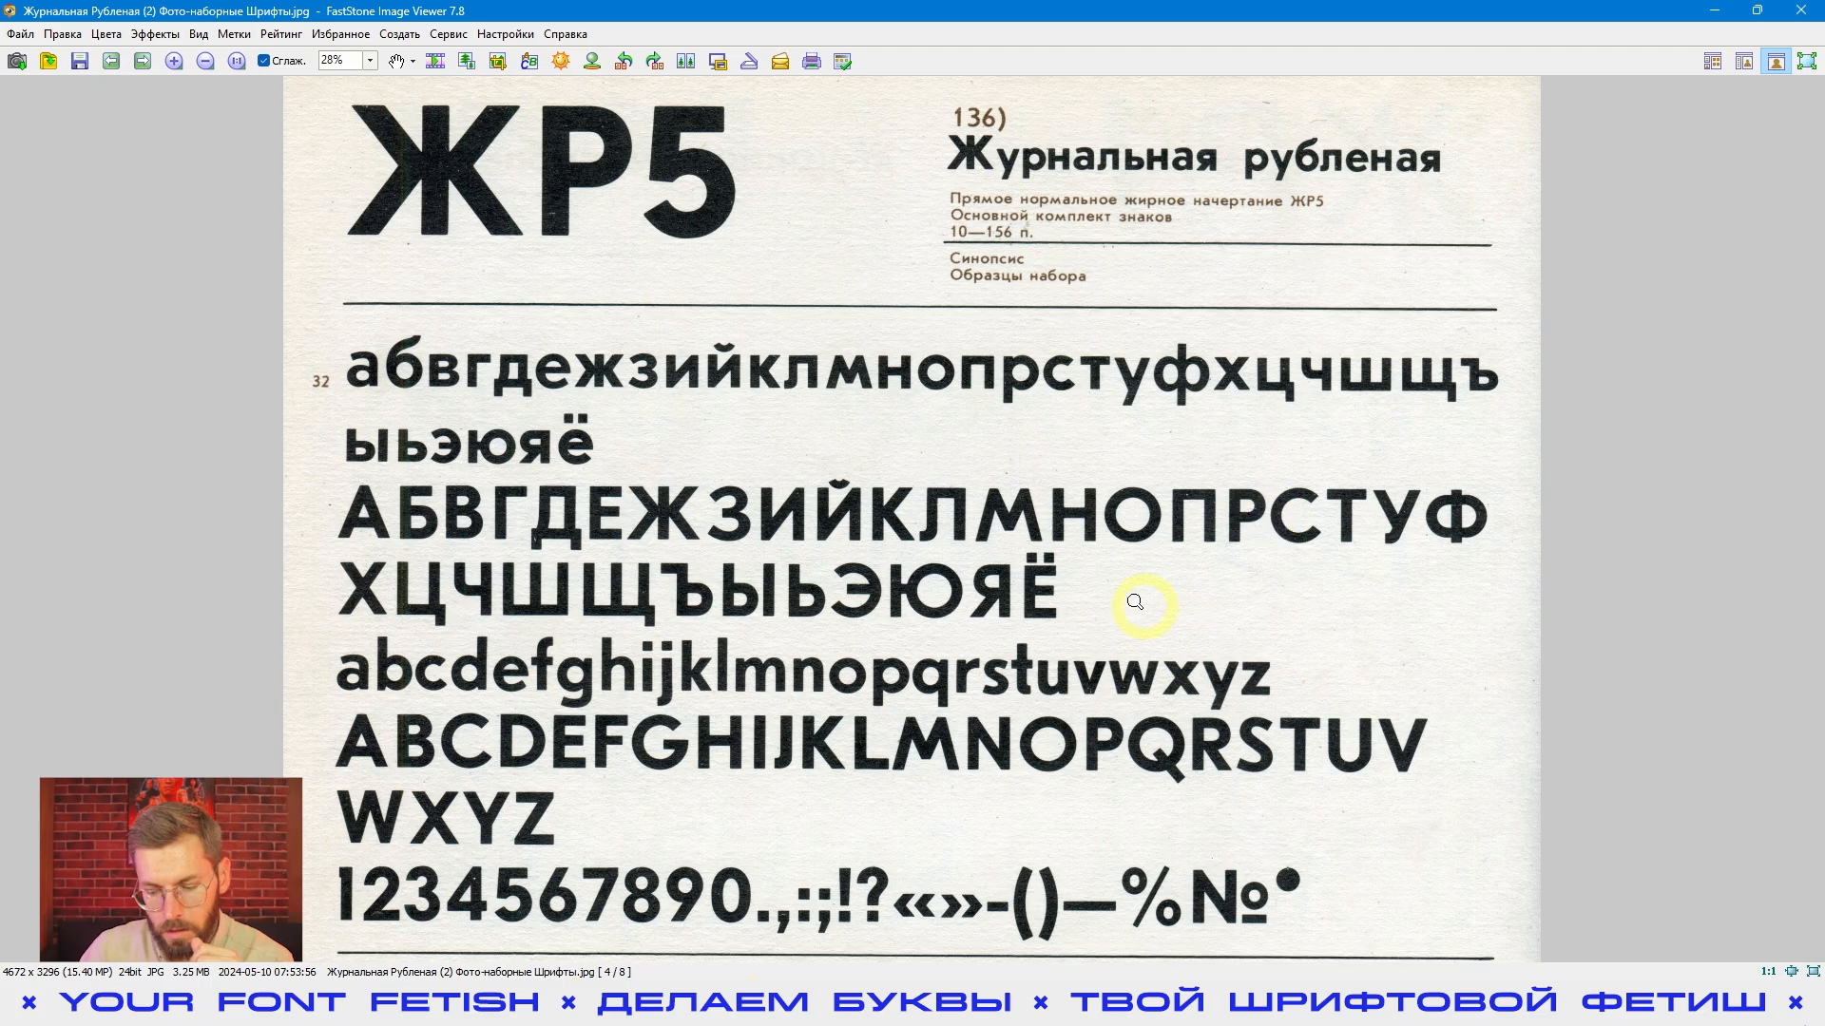
key(plus)
key(plus)
key(plus)
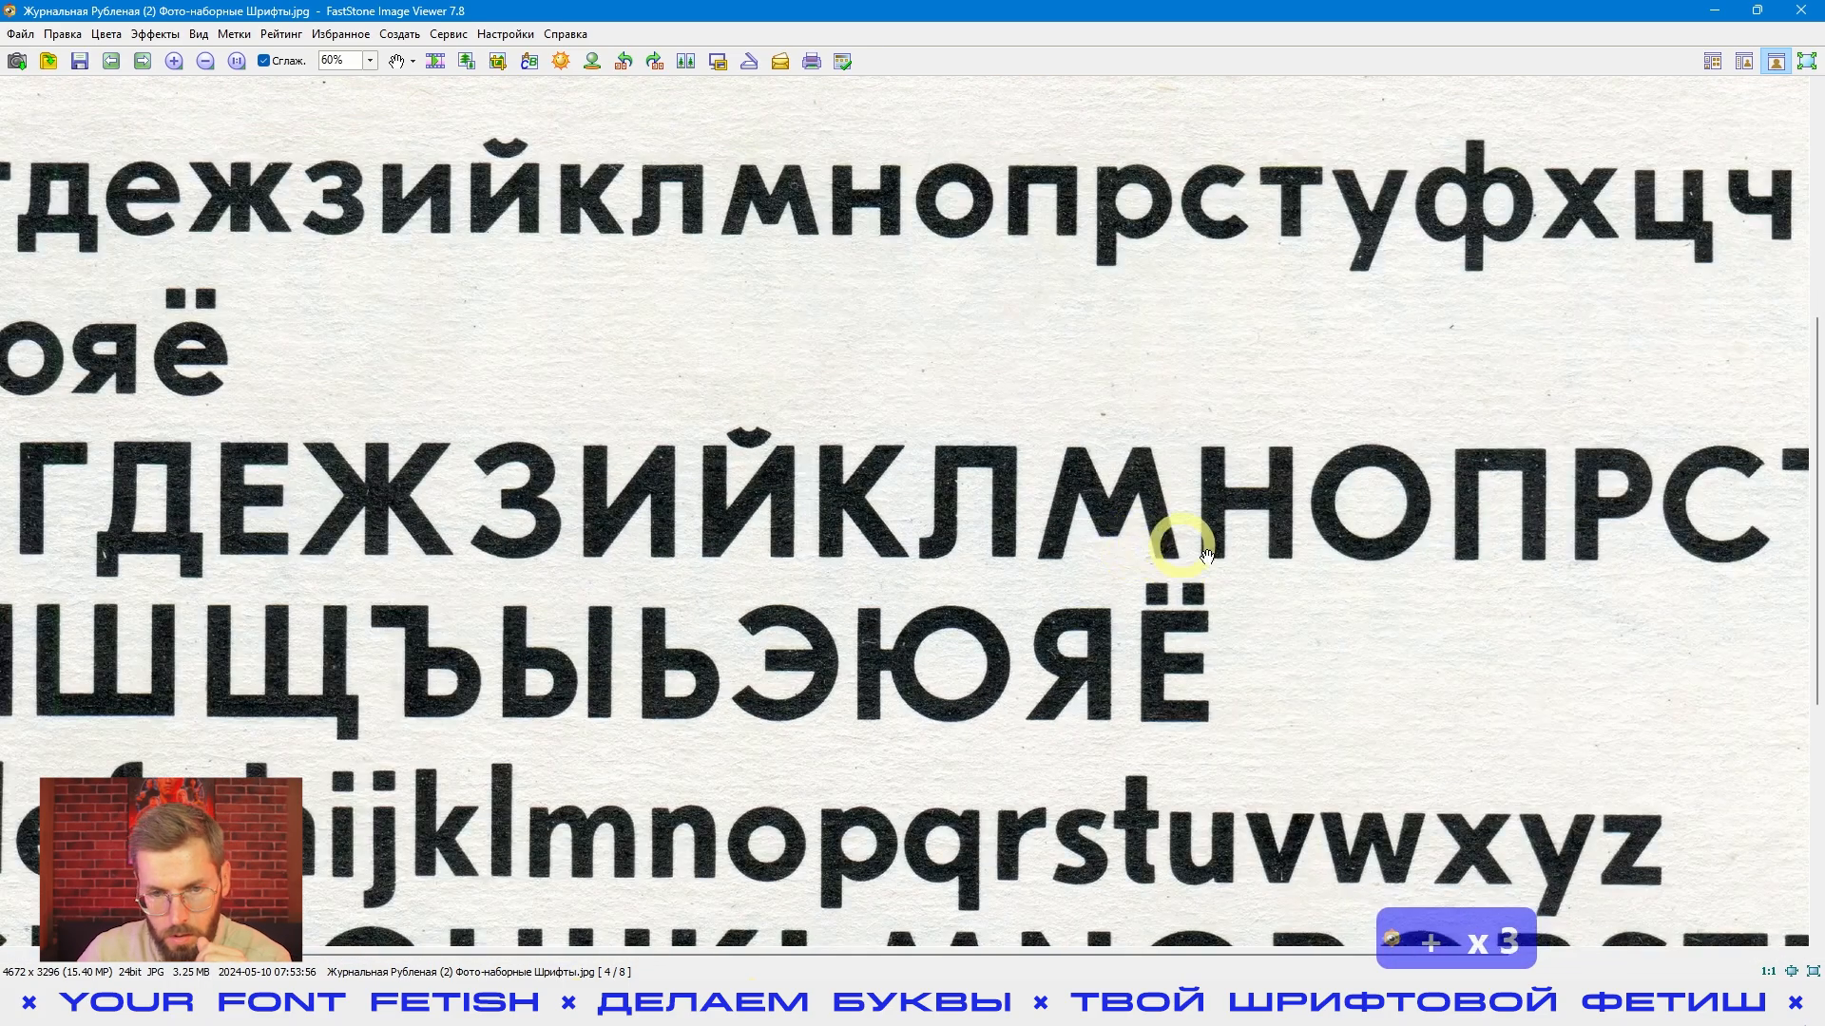
drag(1179, 541, 686, 492)
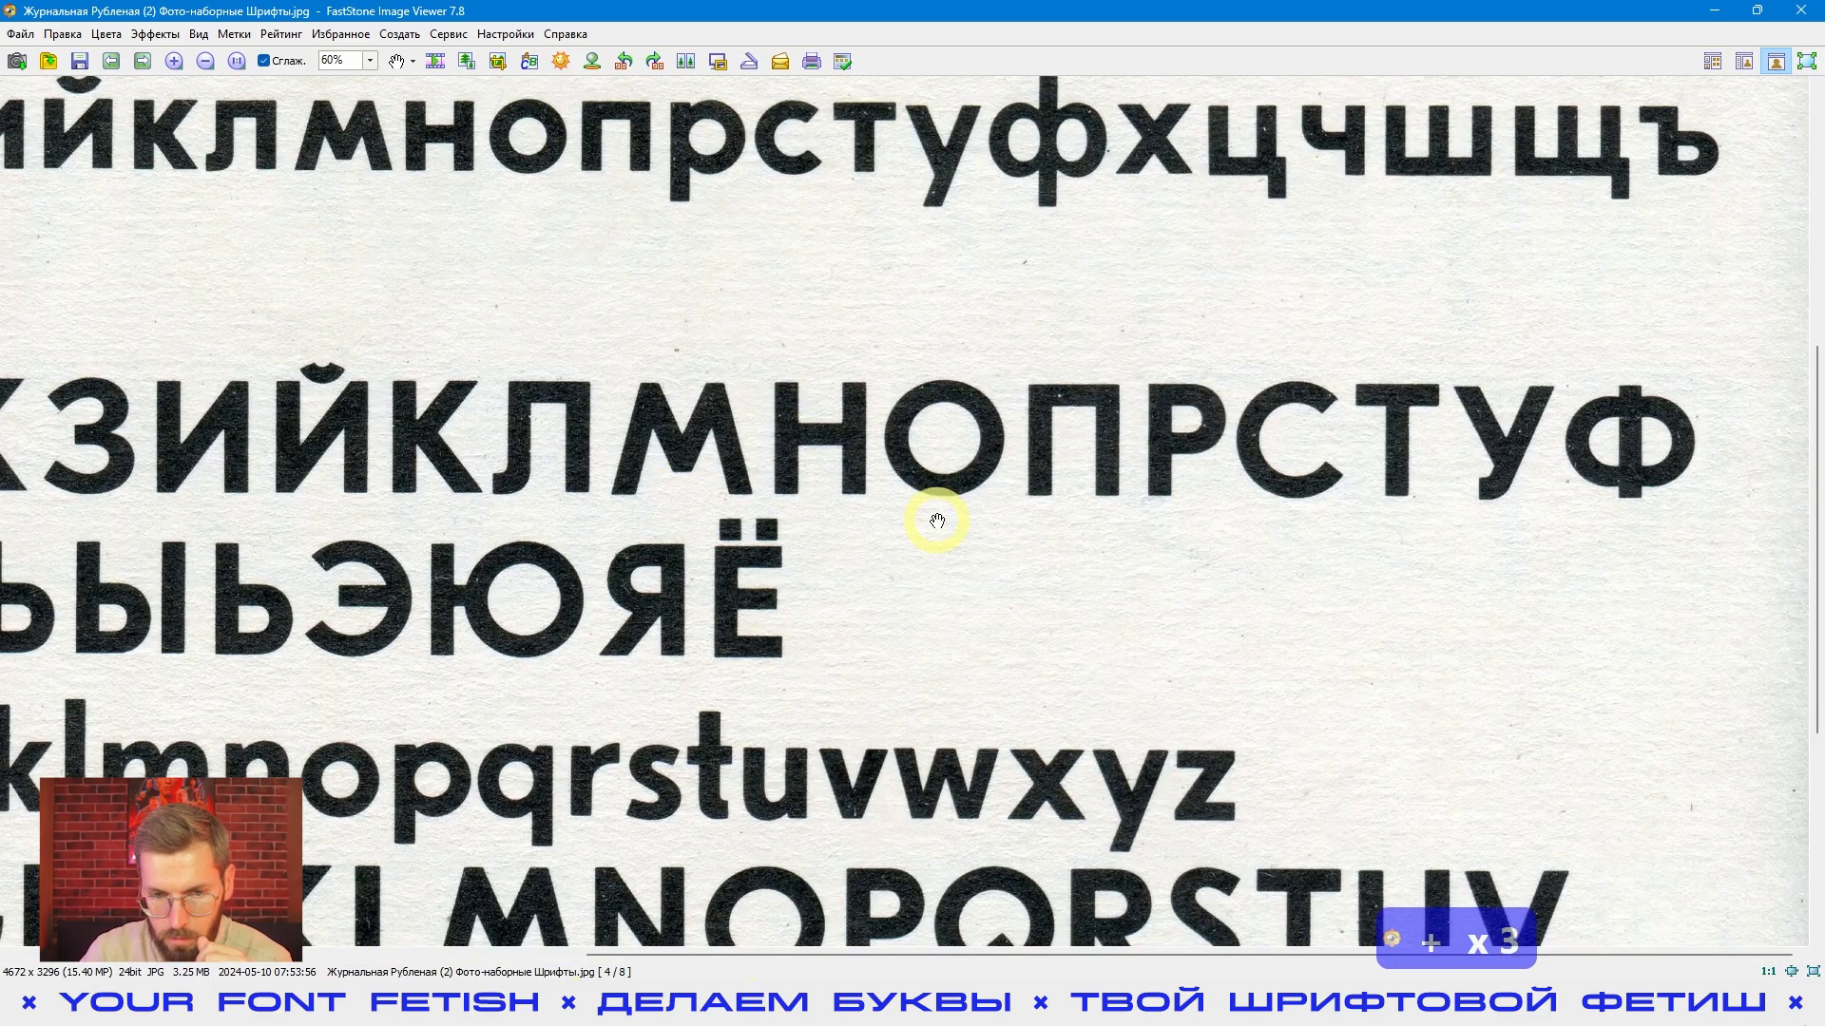
key(plus)
key(plus)
drag(937, 520, 1013, 609)
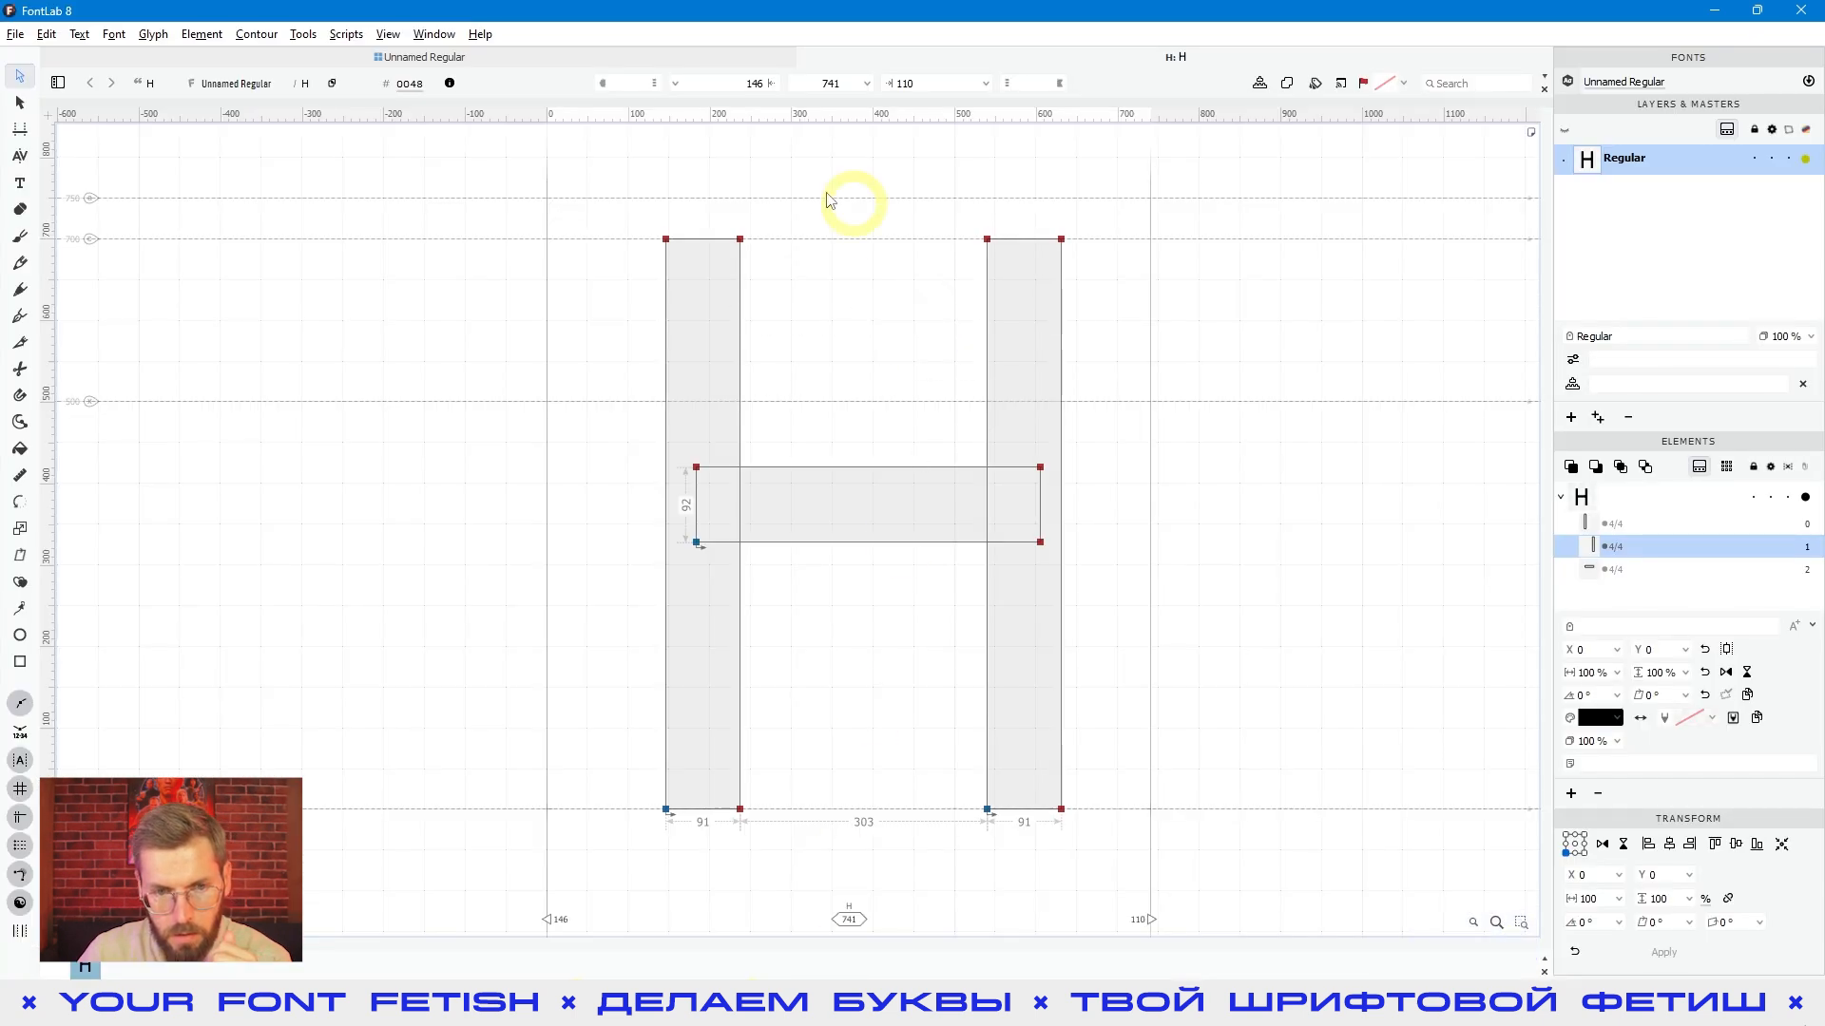
key(space)
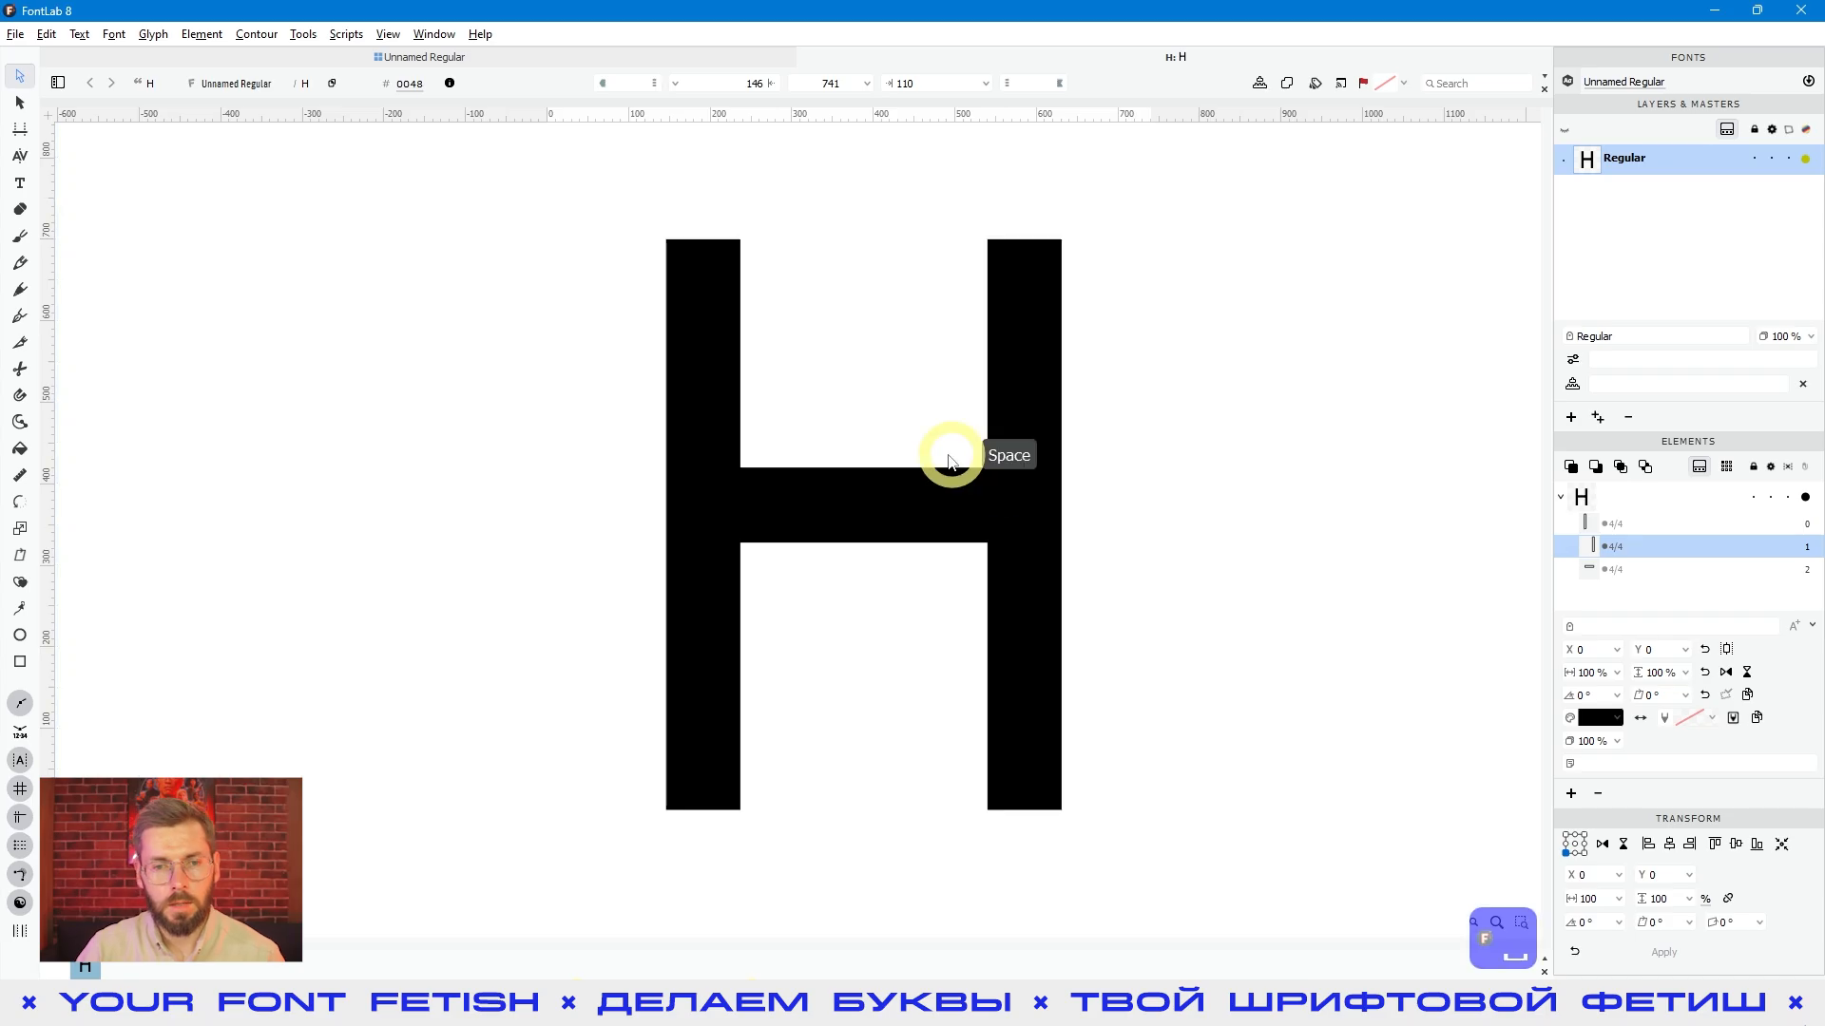
drag(949, 449, 963, 453)
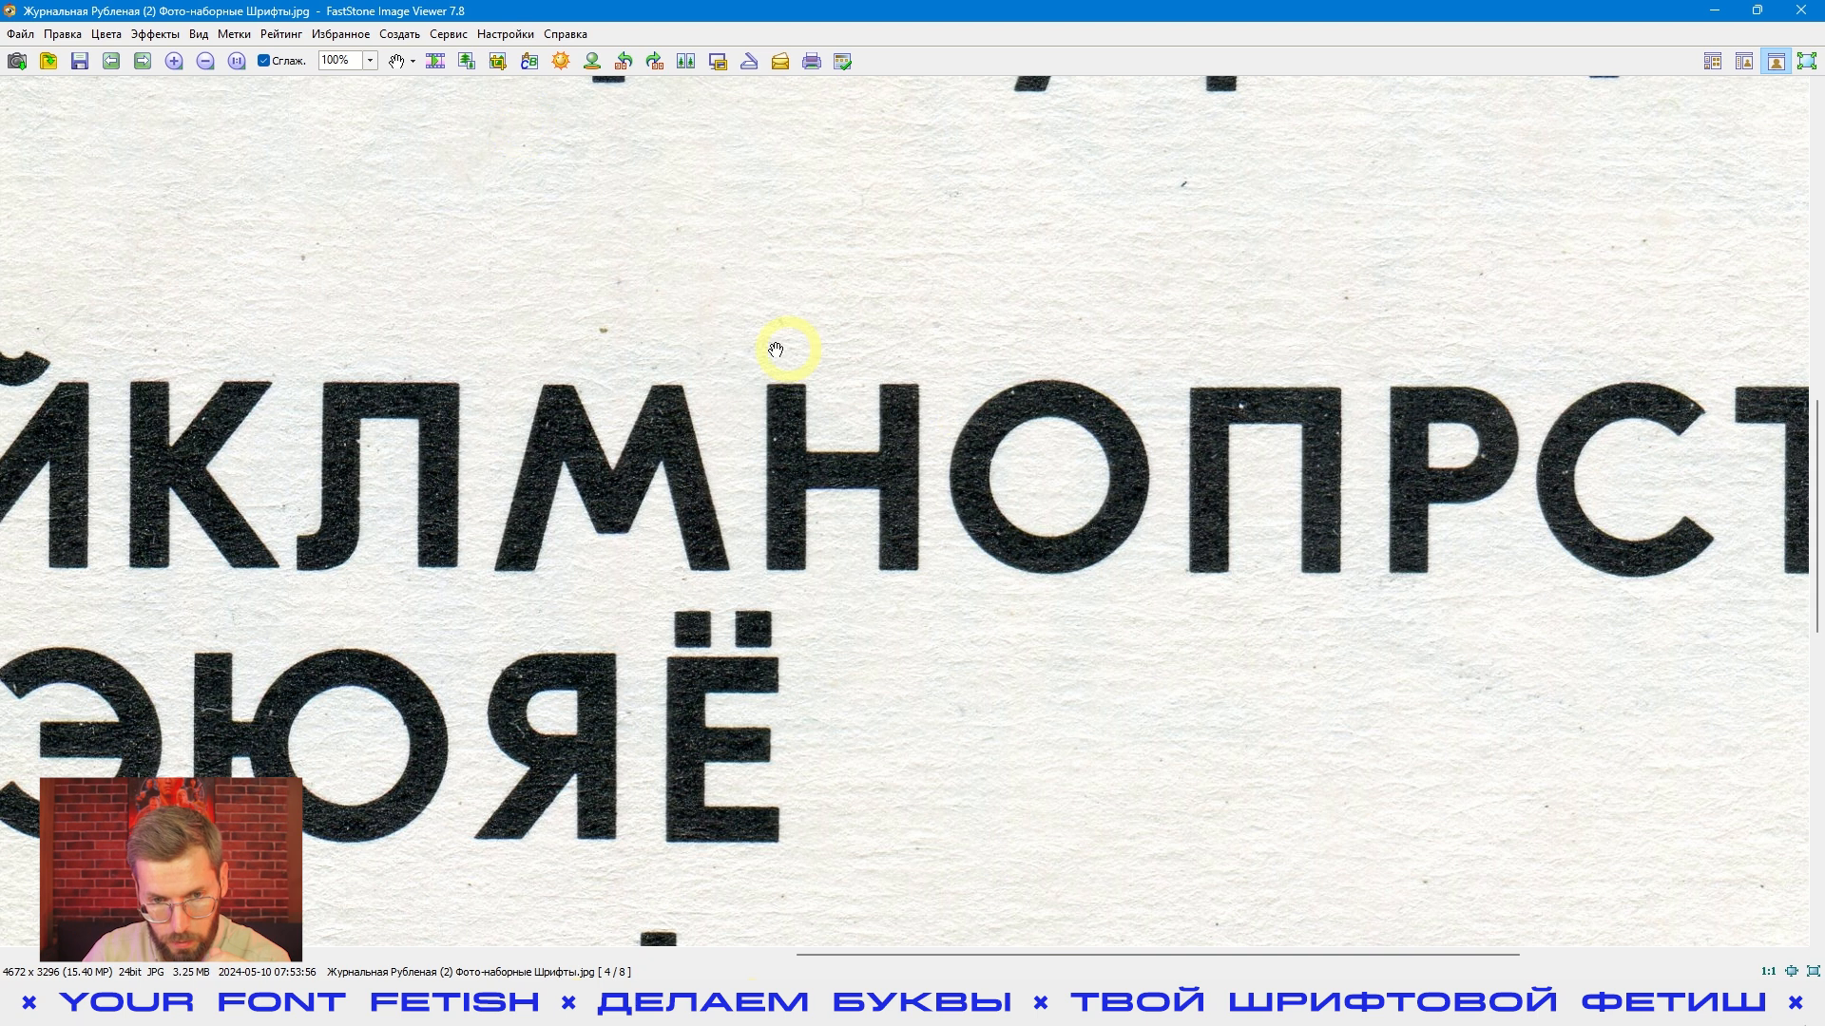
In FastStone Image Viewer, frame the capital Н with a crop area of about 271 × 284 pixels and copy it
click(497, 61)
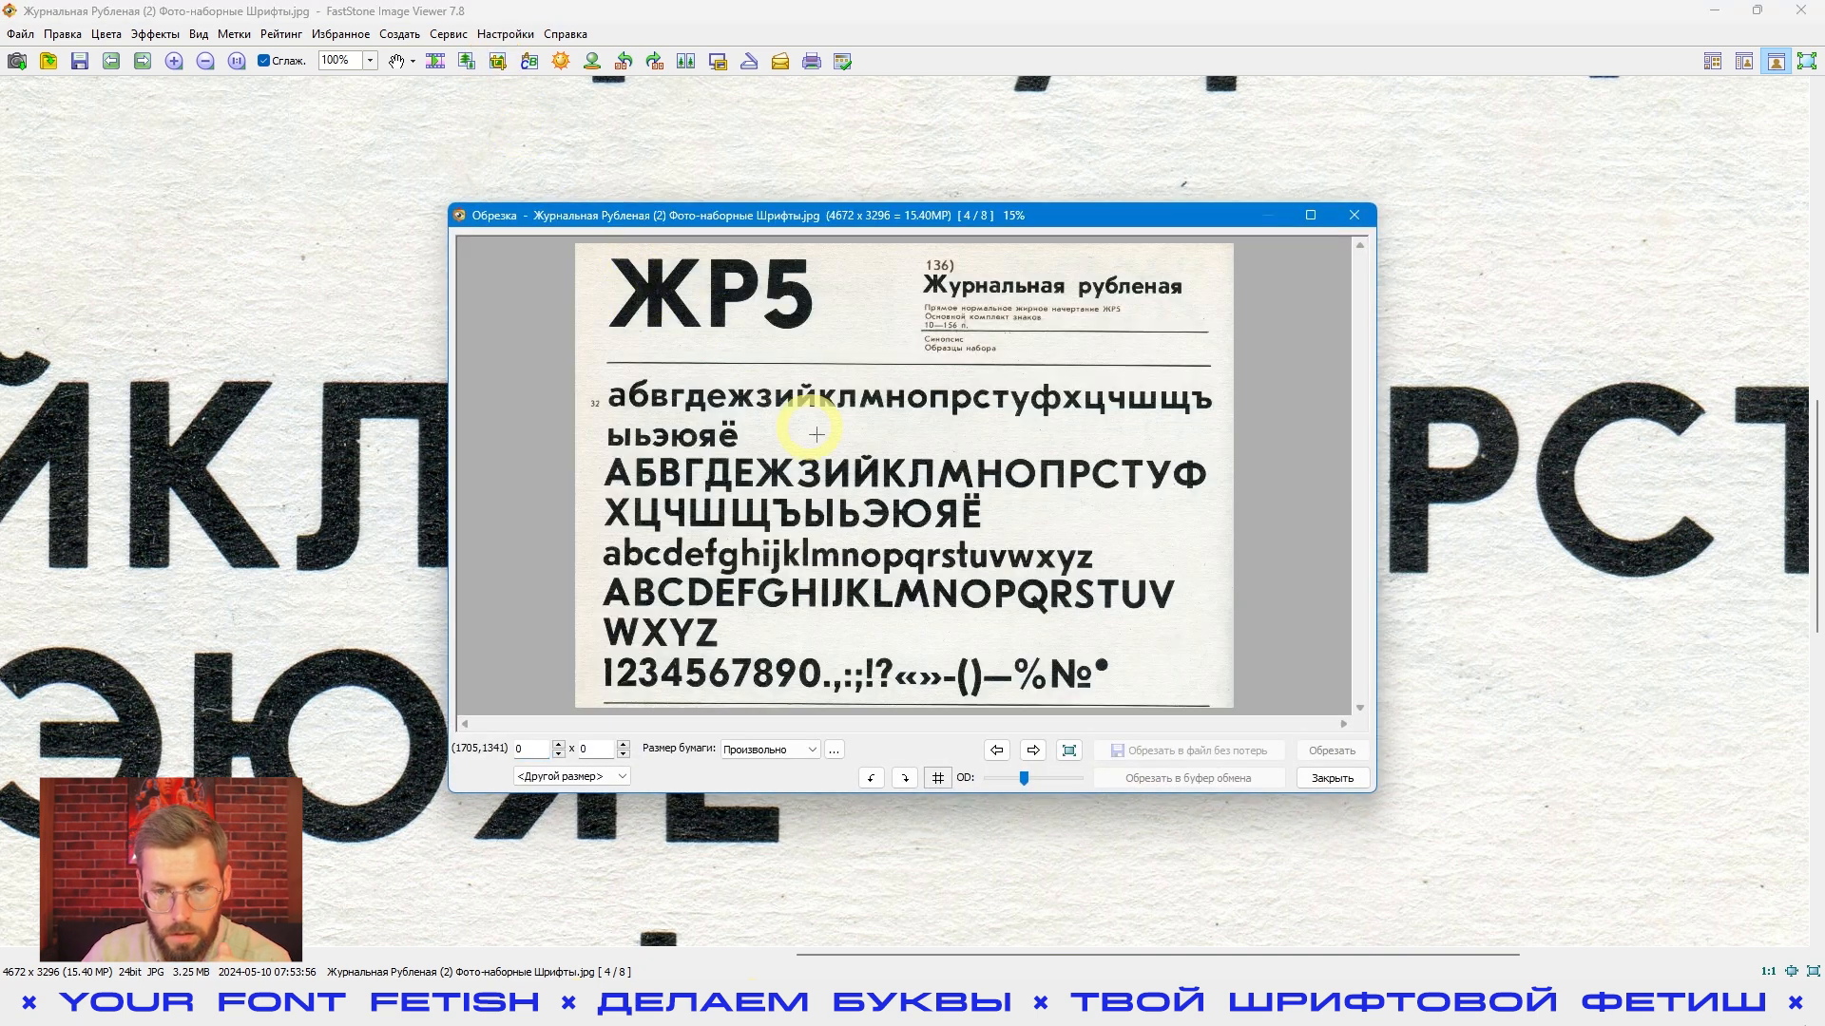
scroll(1058, 500, up, 1)
scroll(1103, 504, up, 3)
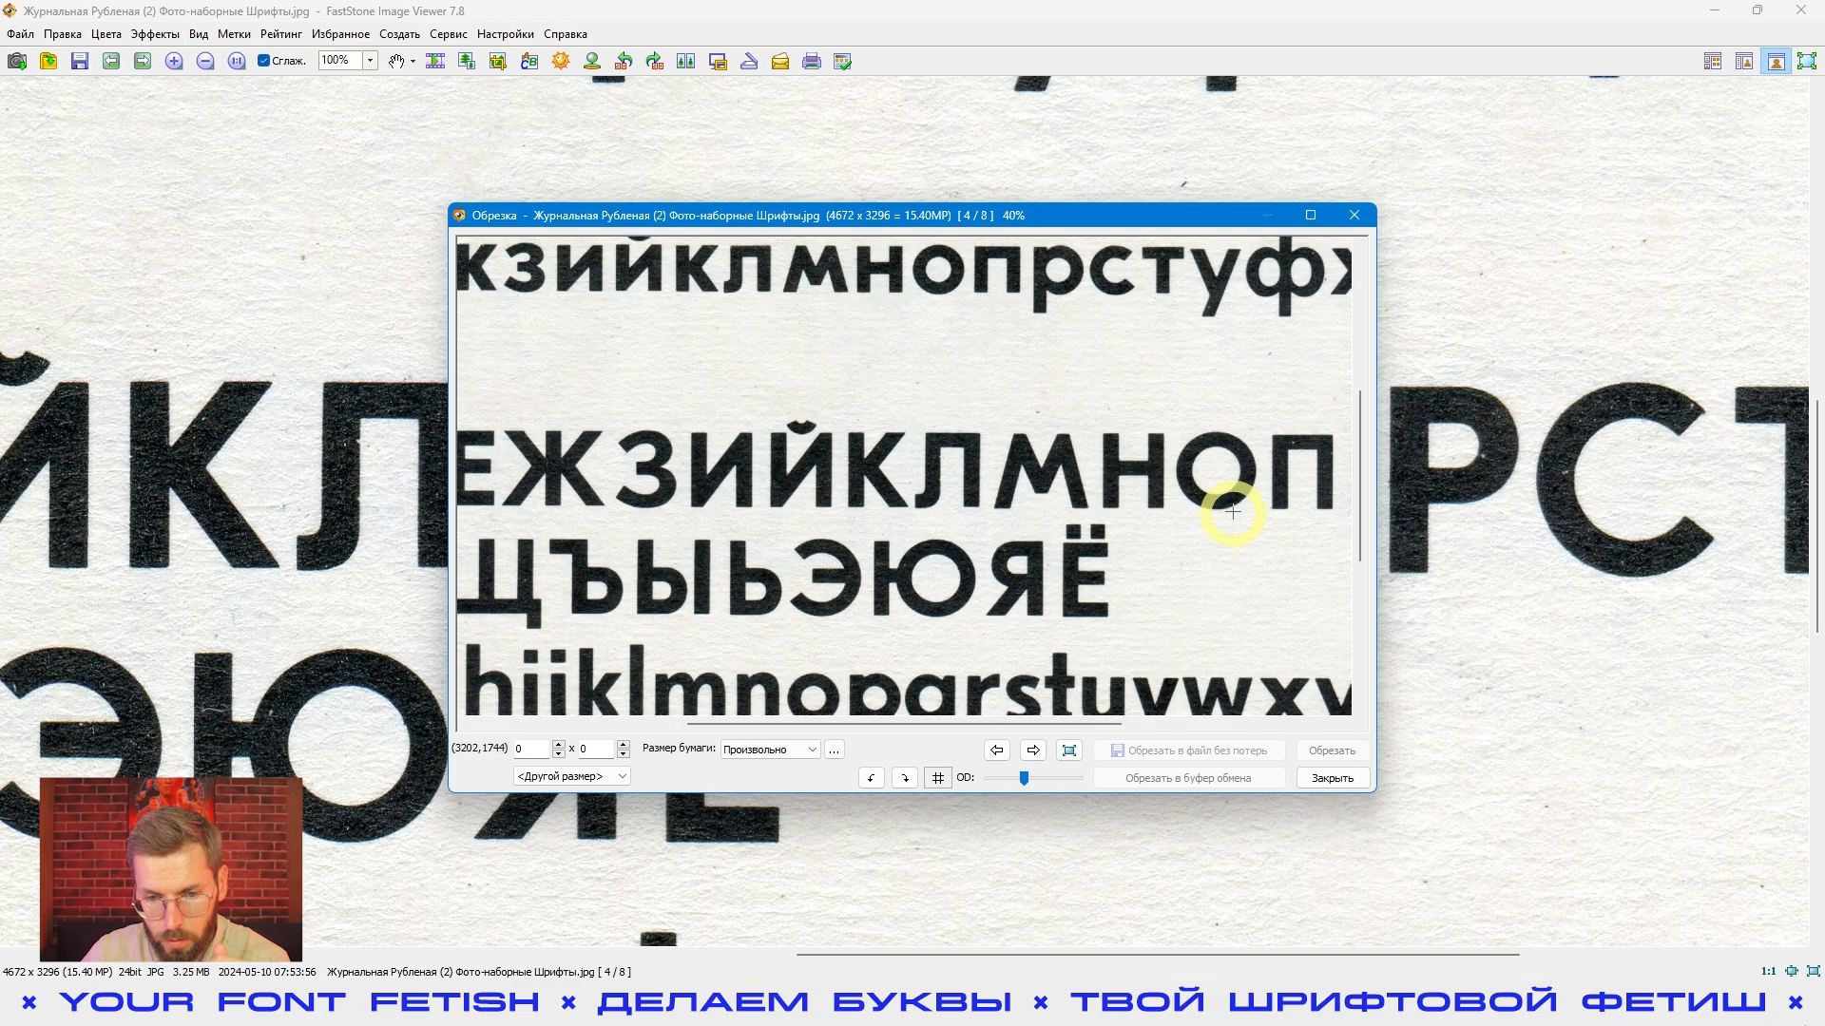
drag(1032, 727, 1108, 665)
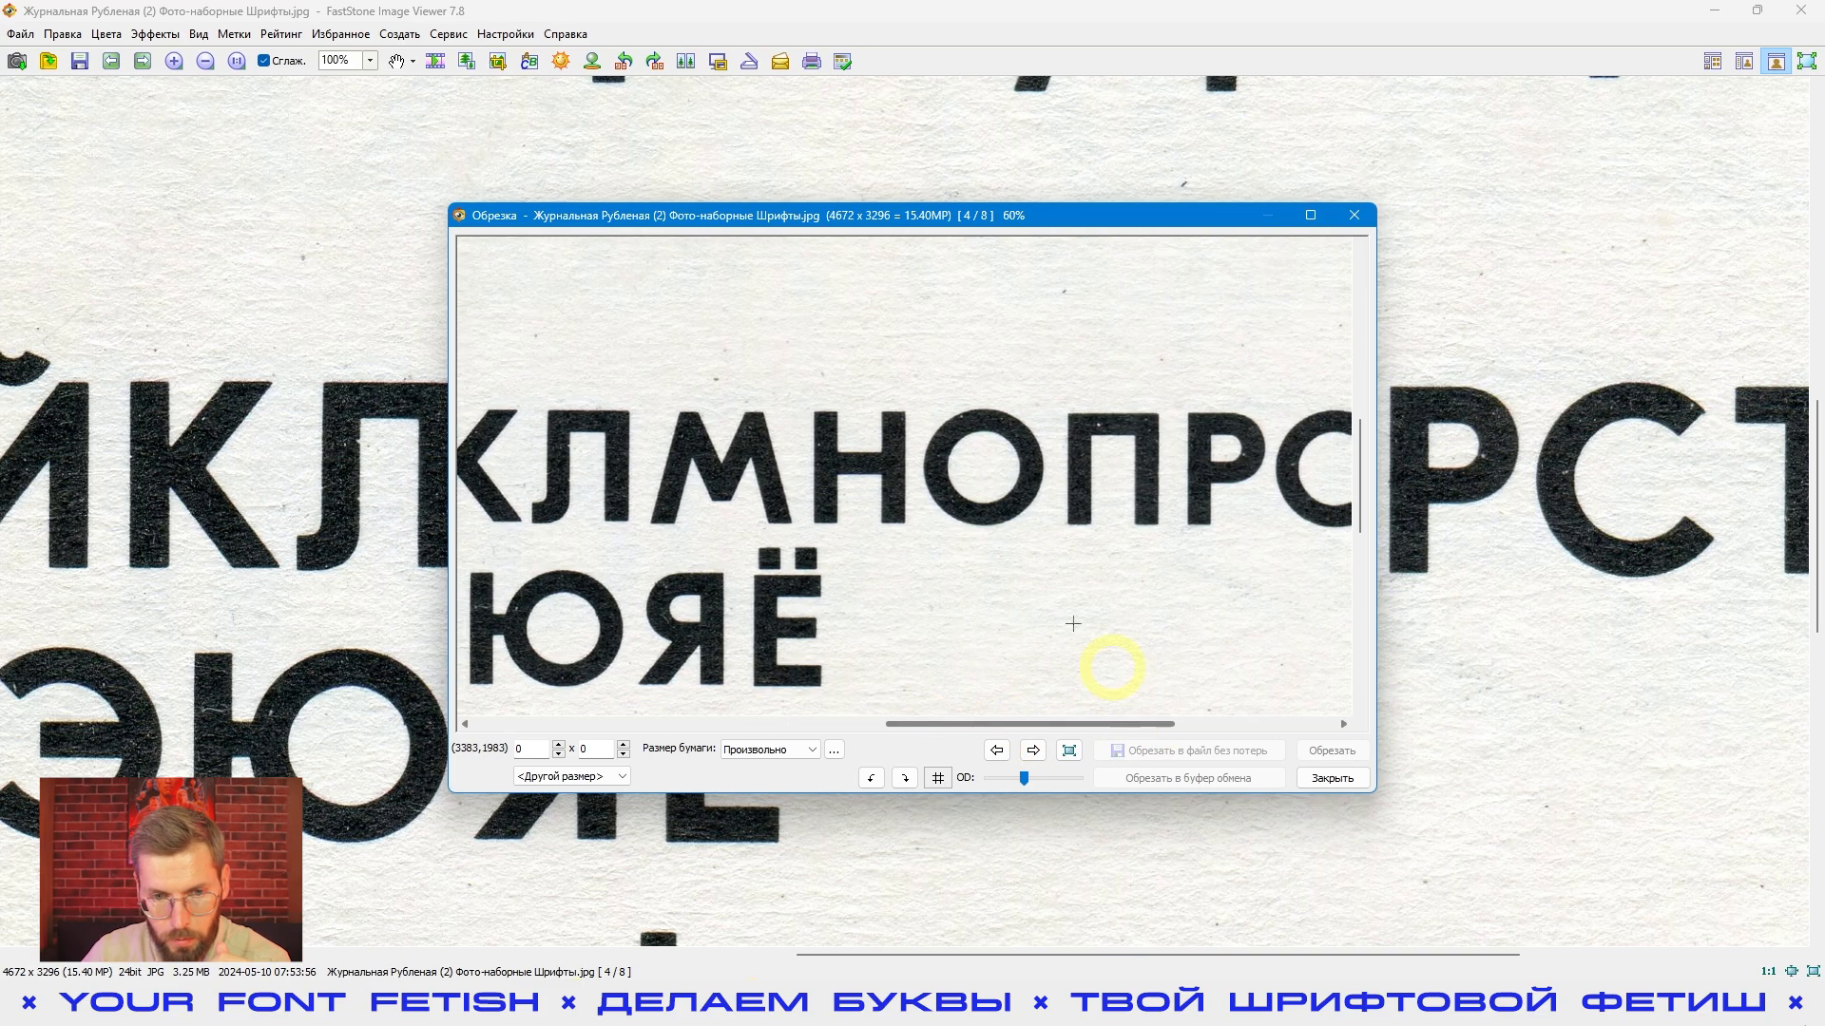
scroll(917, 419, up, 1)
drag(744, 358, 951, 575)
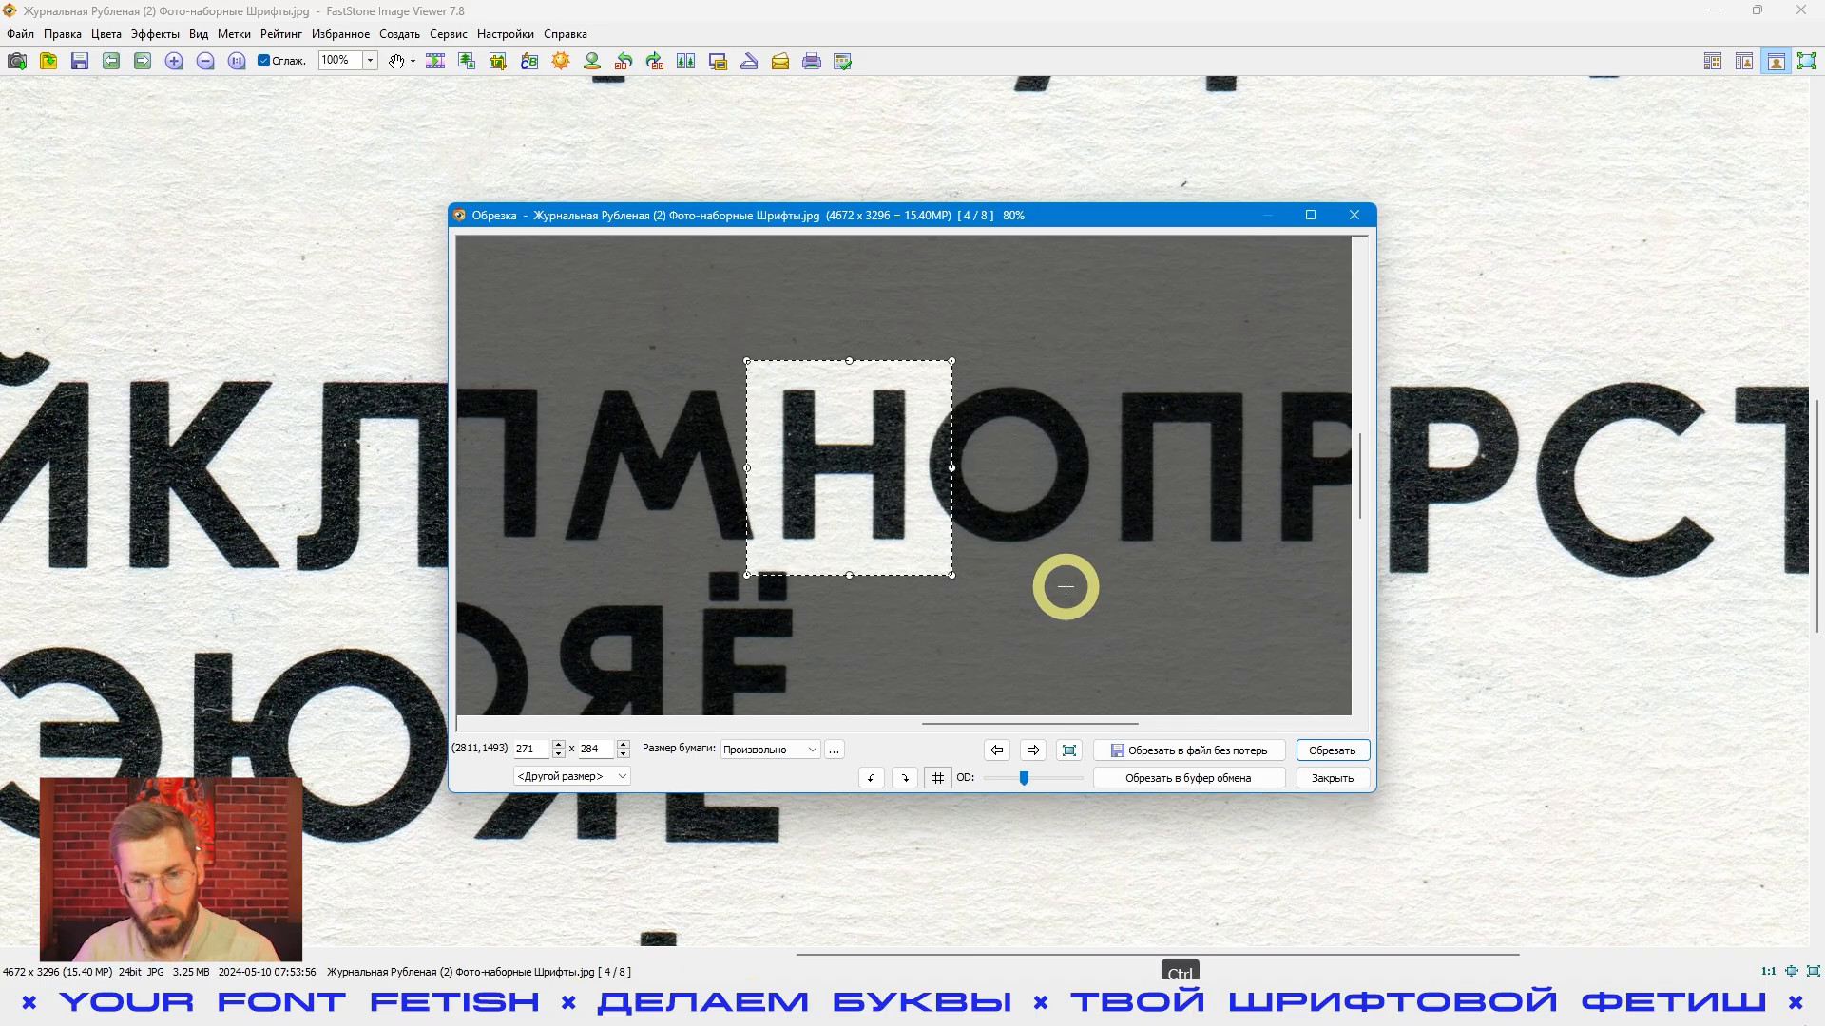
key(ctrl+c)
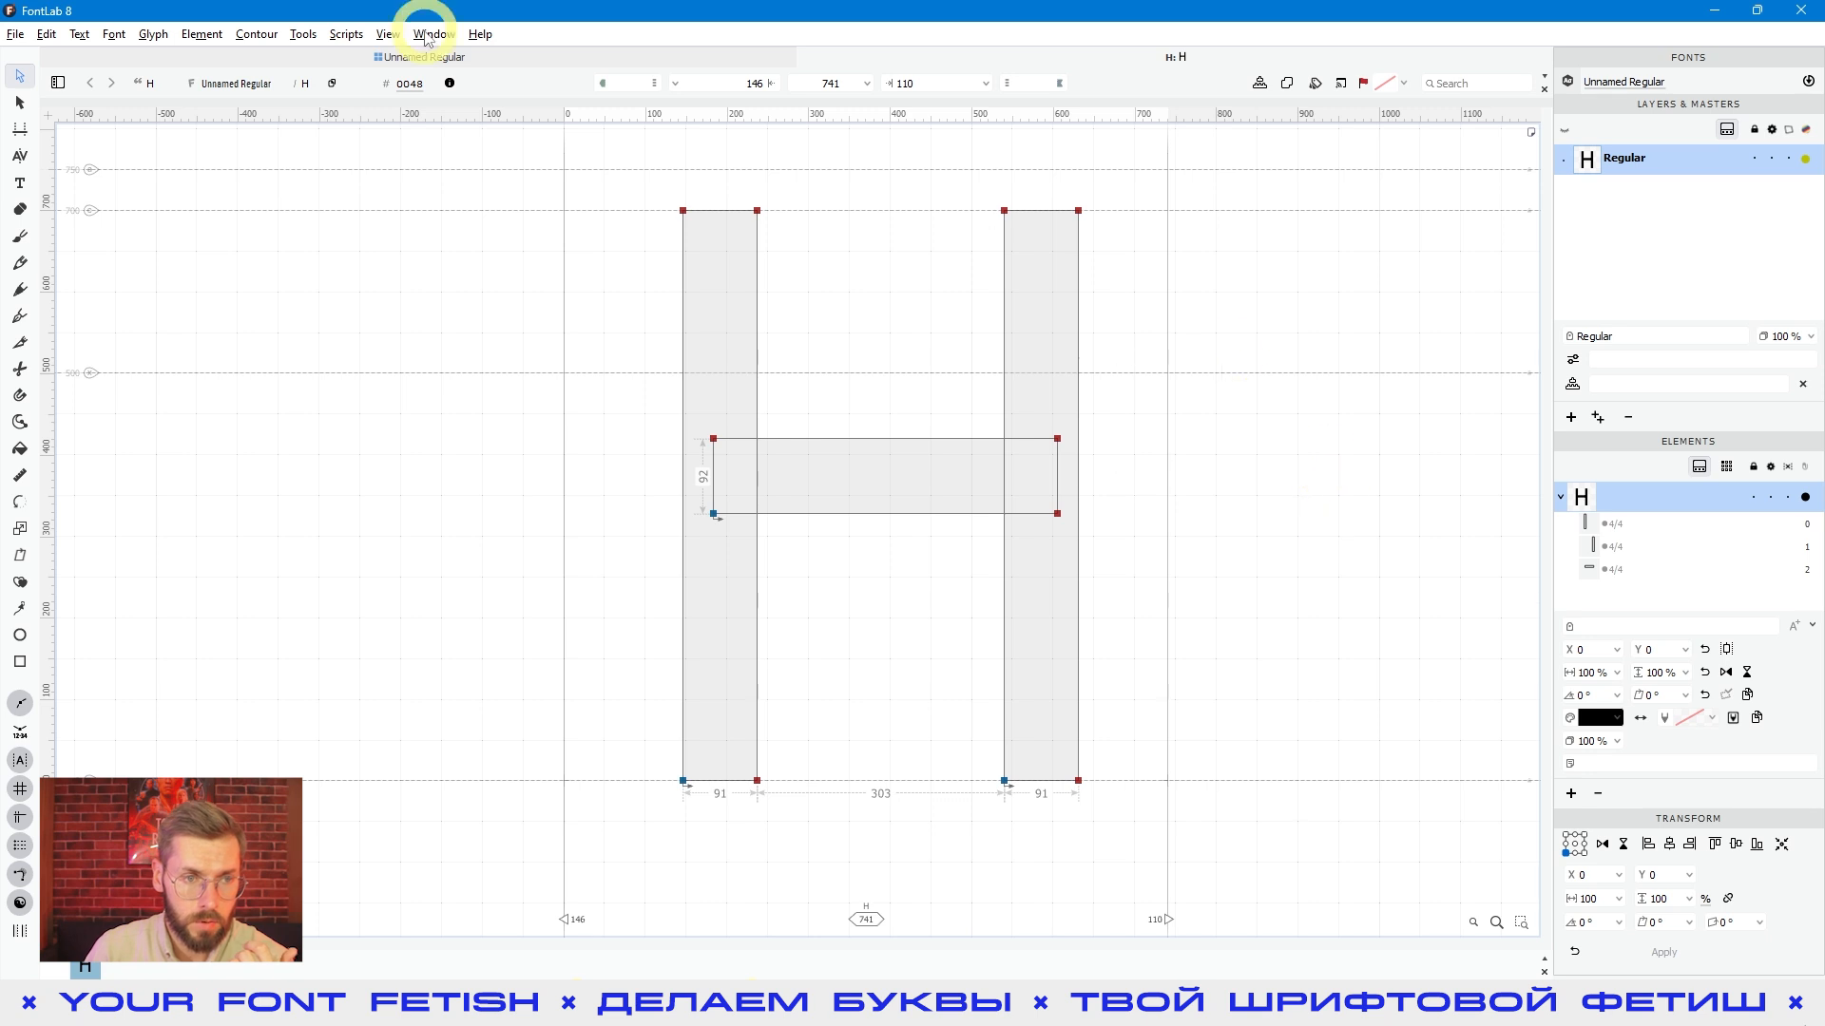
In FontLab, open the mask of the H glyph for editing
click(303, 34)
mouse_move(334, 112)
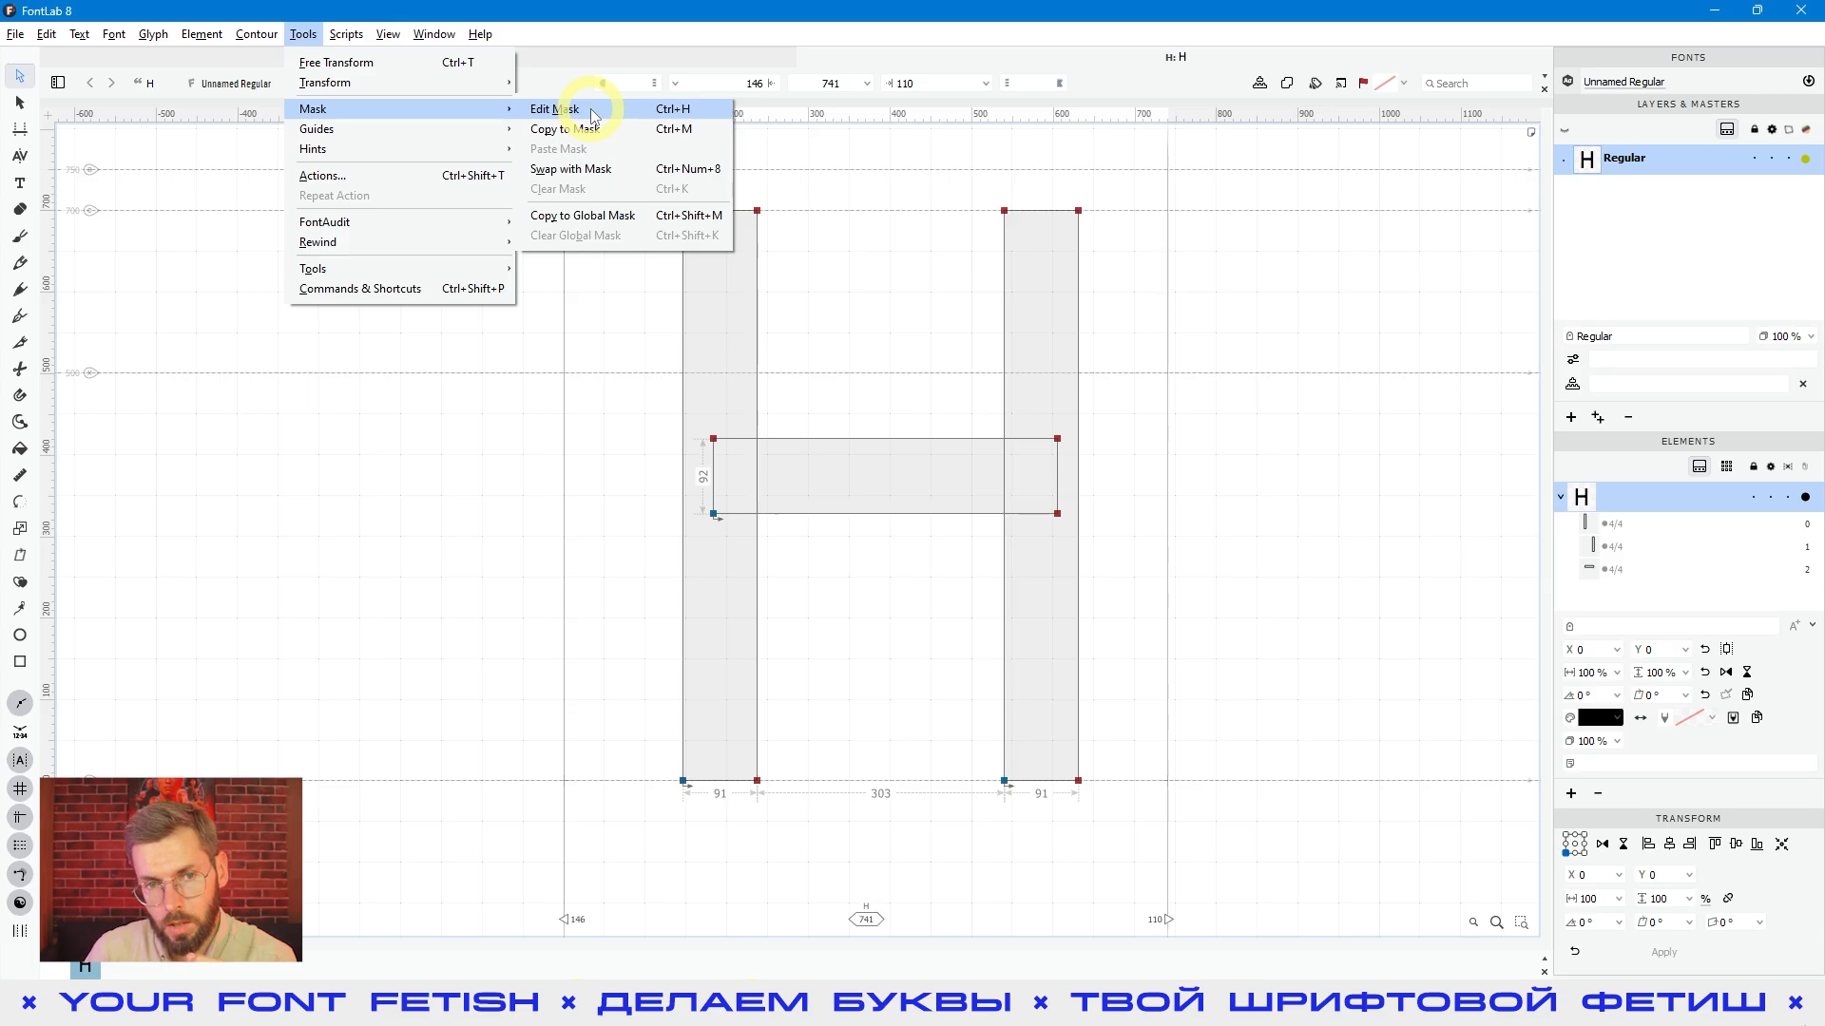
click(639, 118)
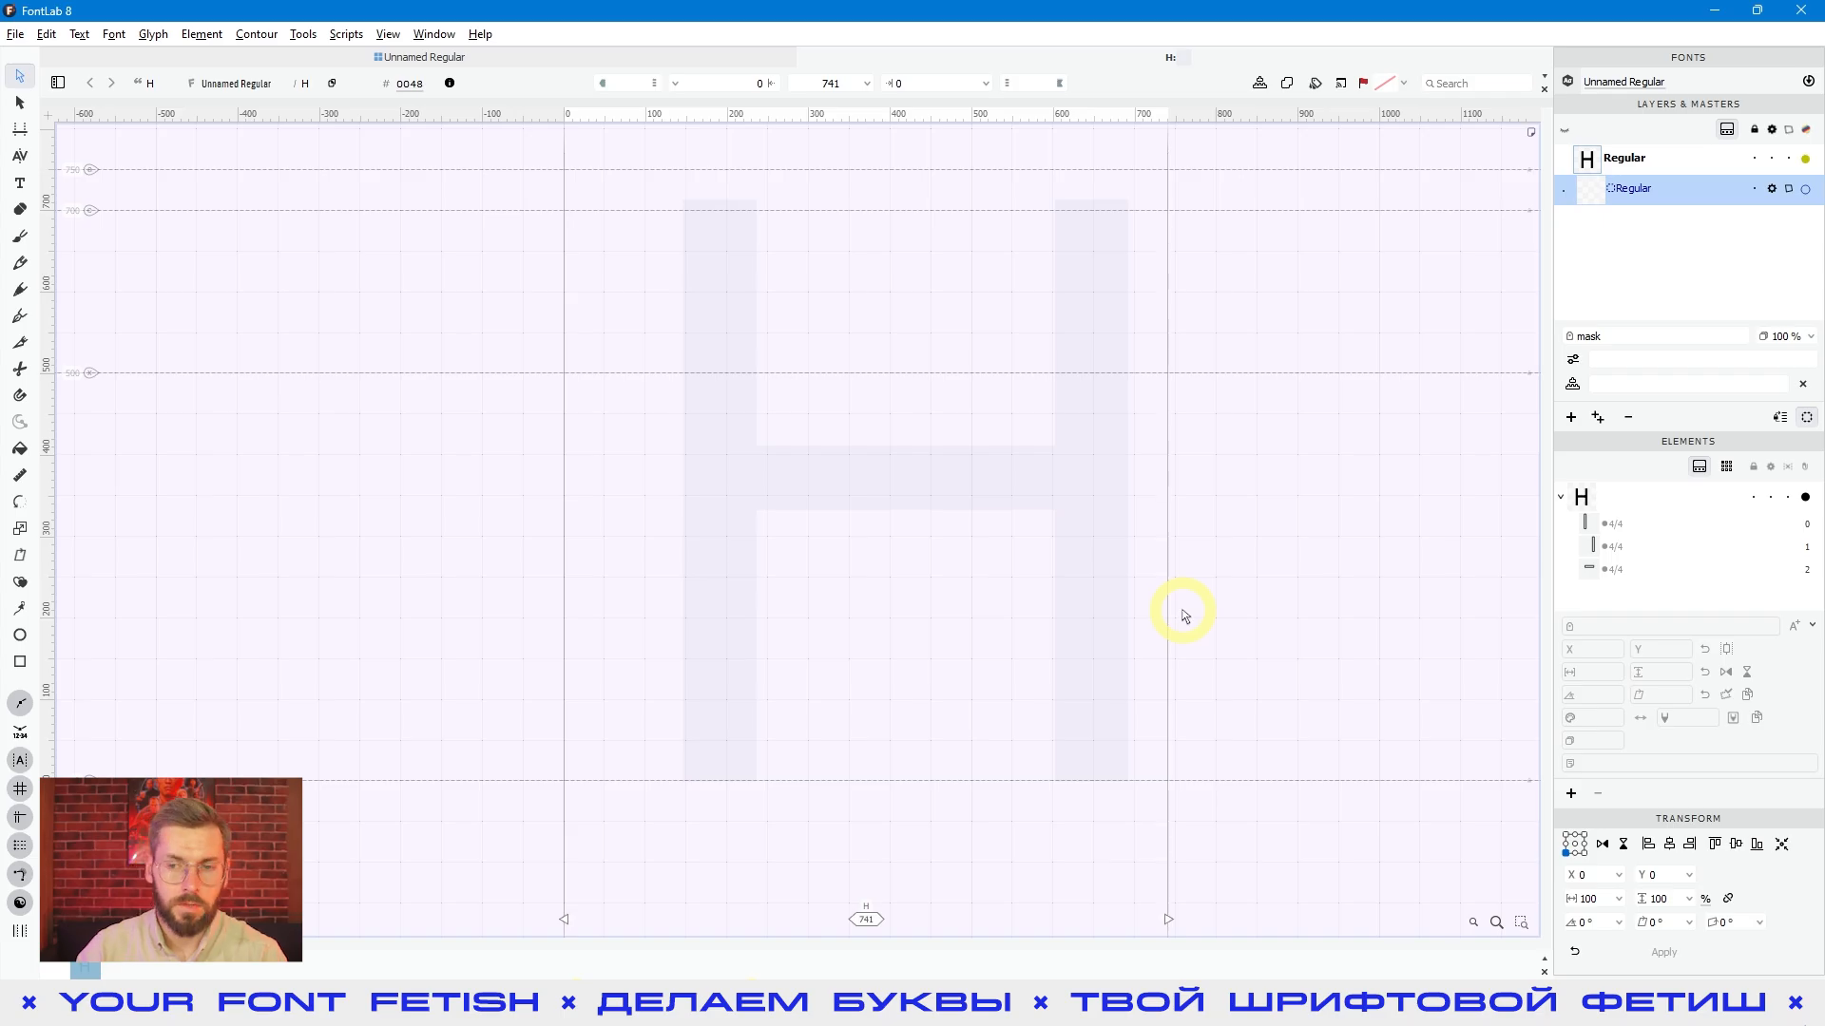
click(1727, 129)
click(1727, 129)
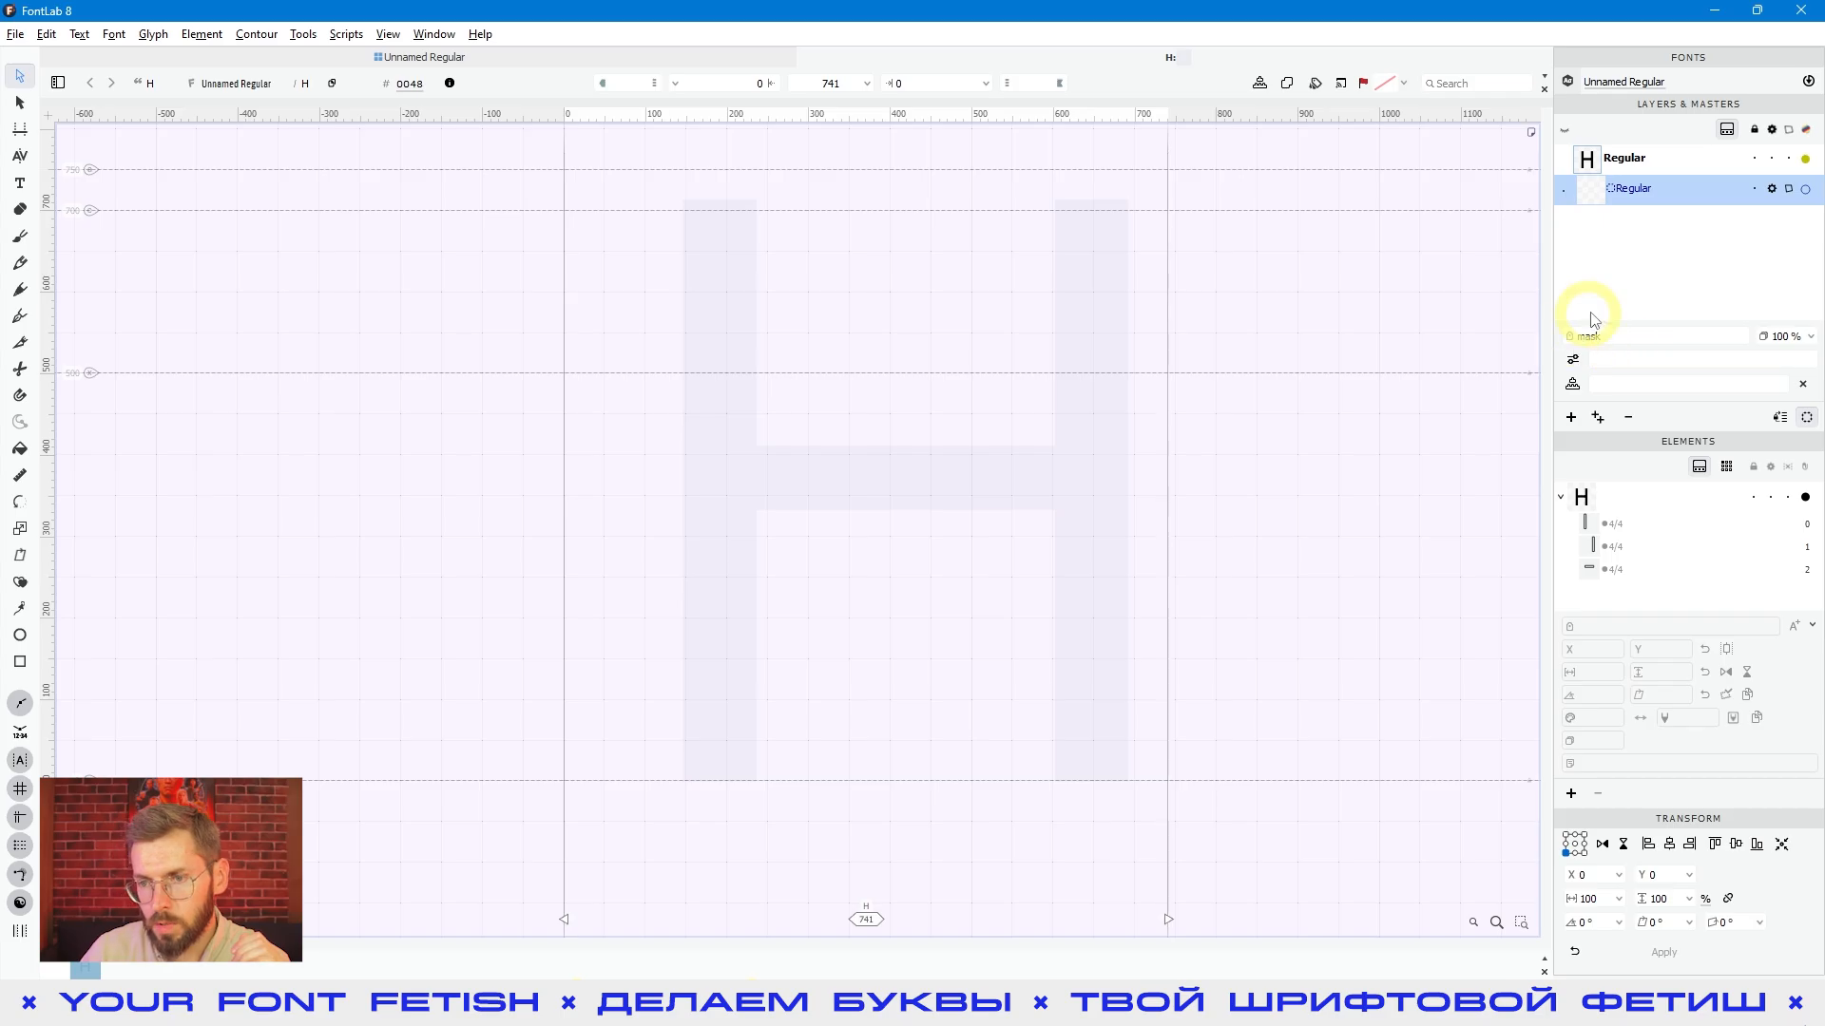
click(1640, 169)
click(1634, 187)
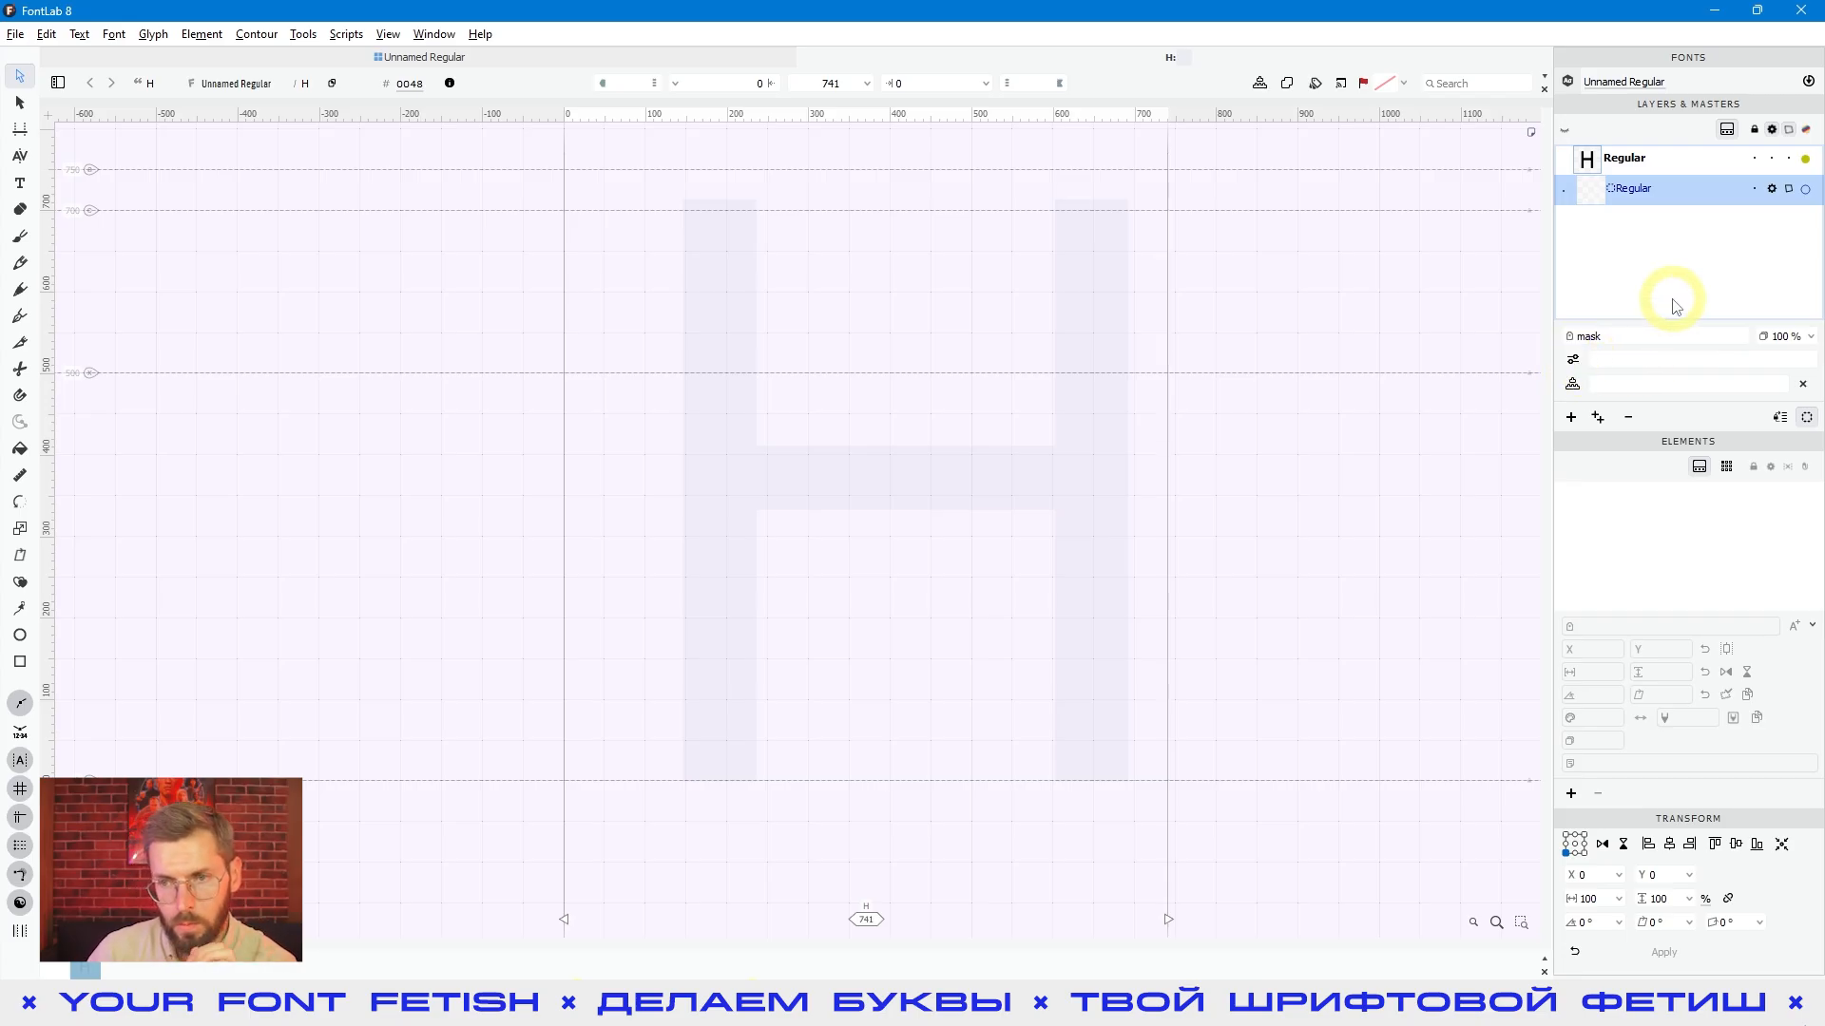
key(Return)
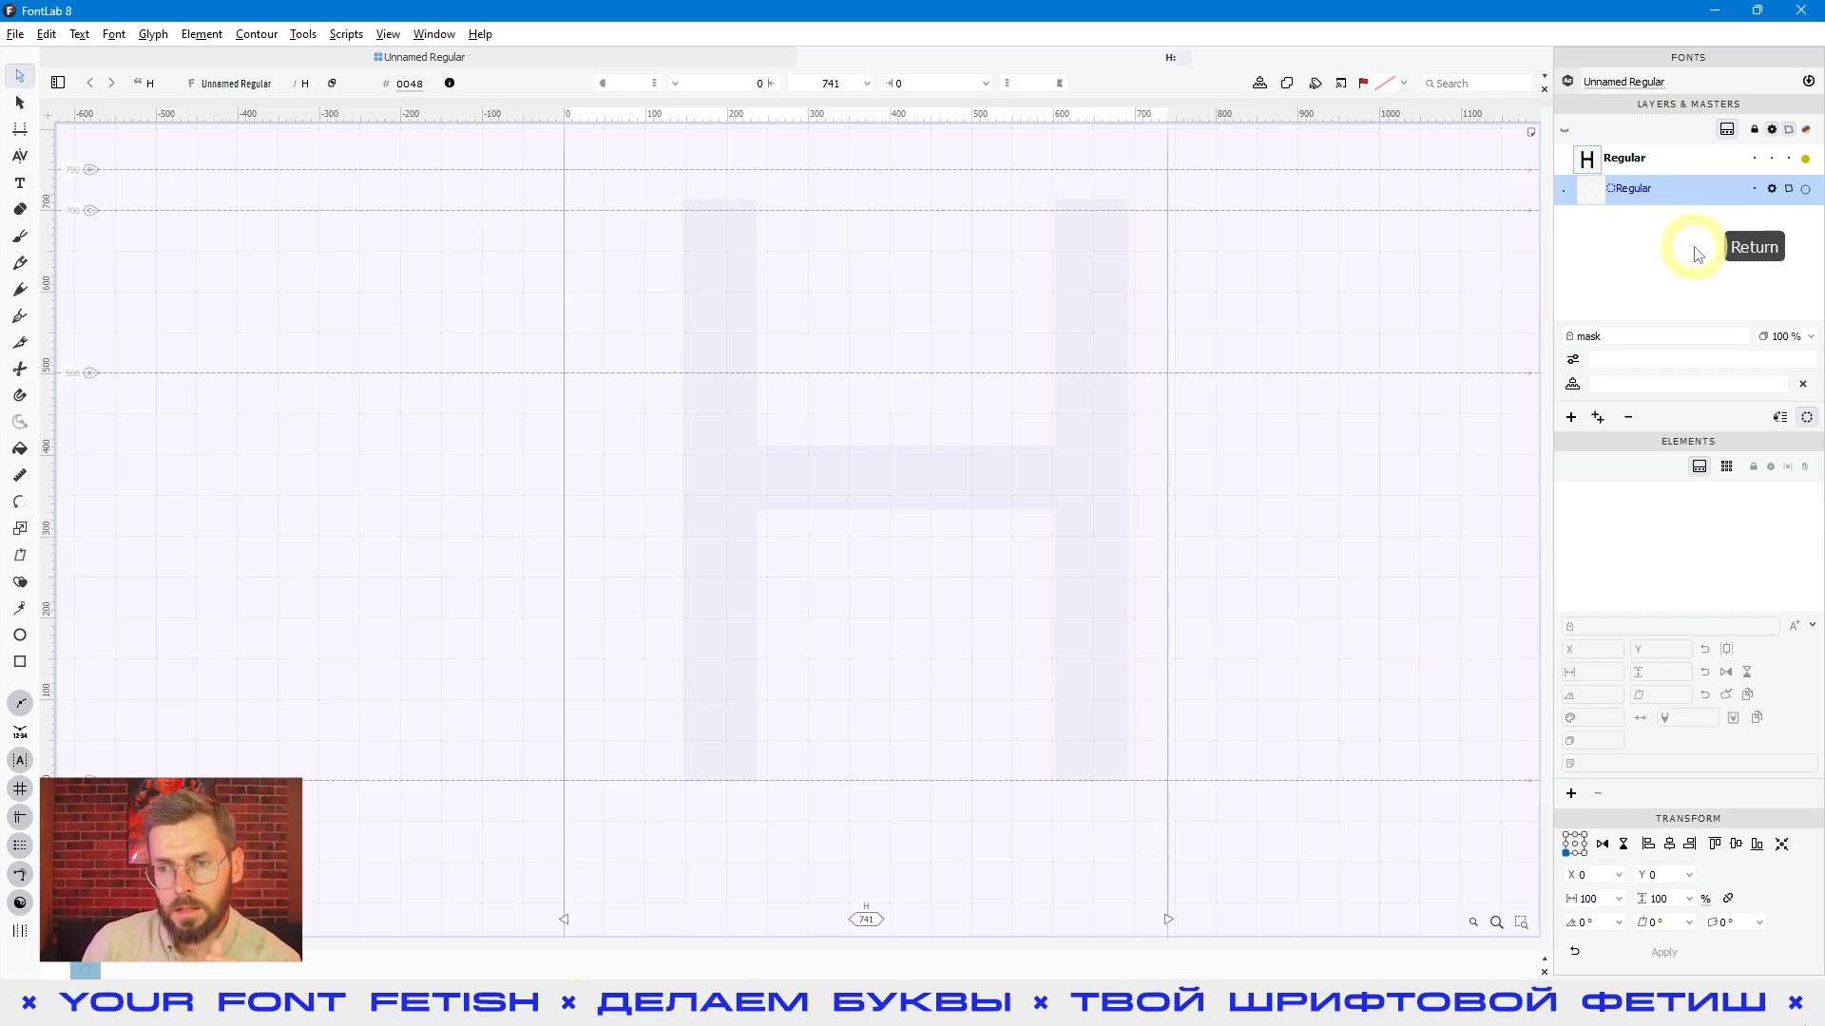
Rename the mask layer to mask.Bold for the current glyph only
click(1623, 336)
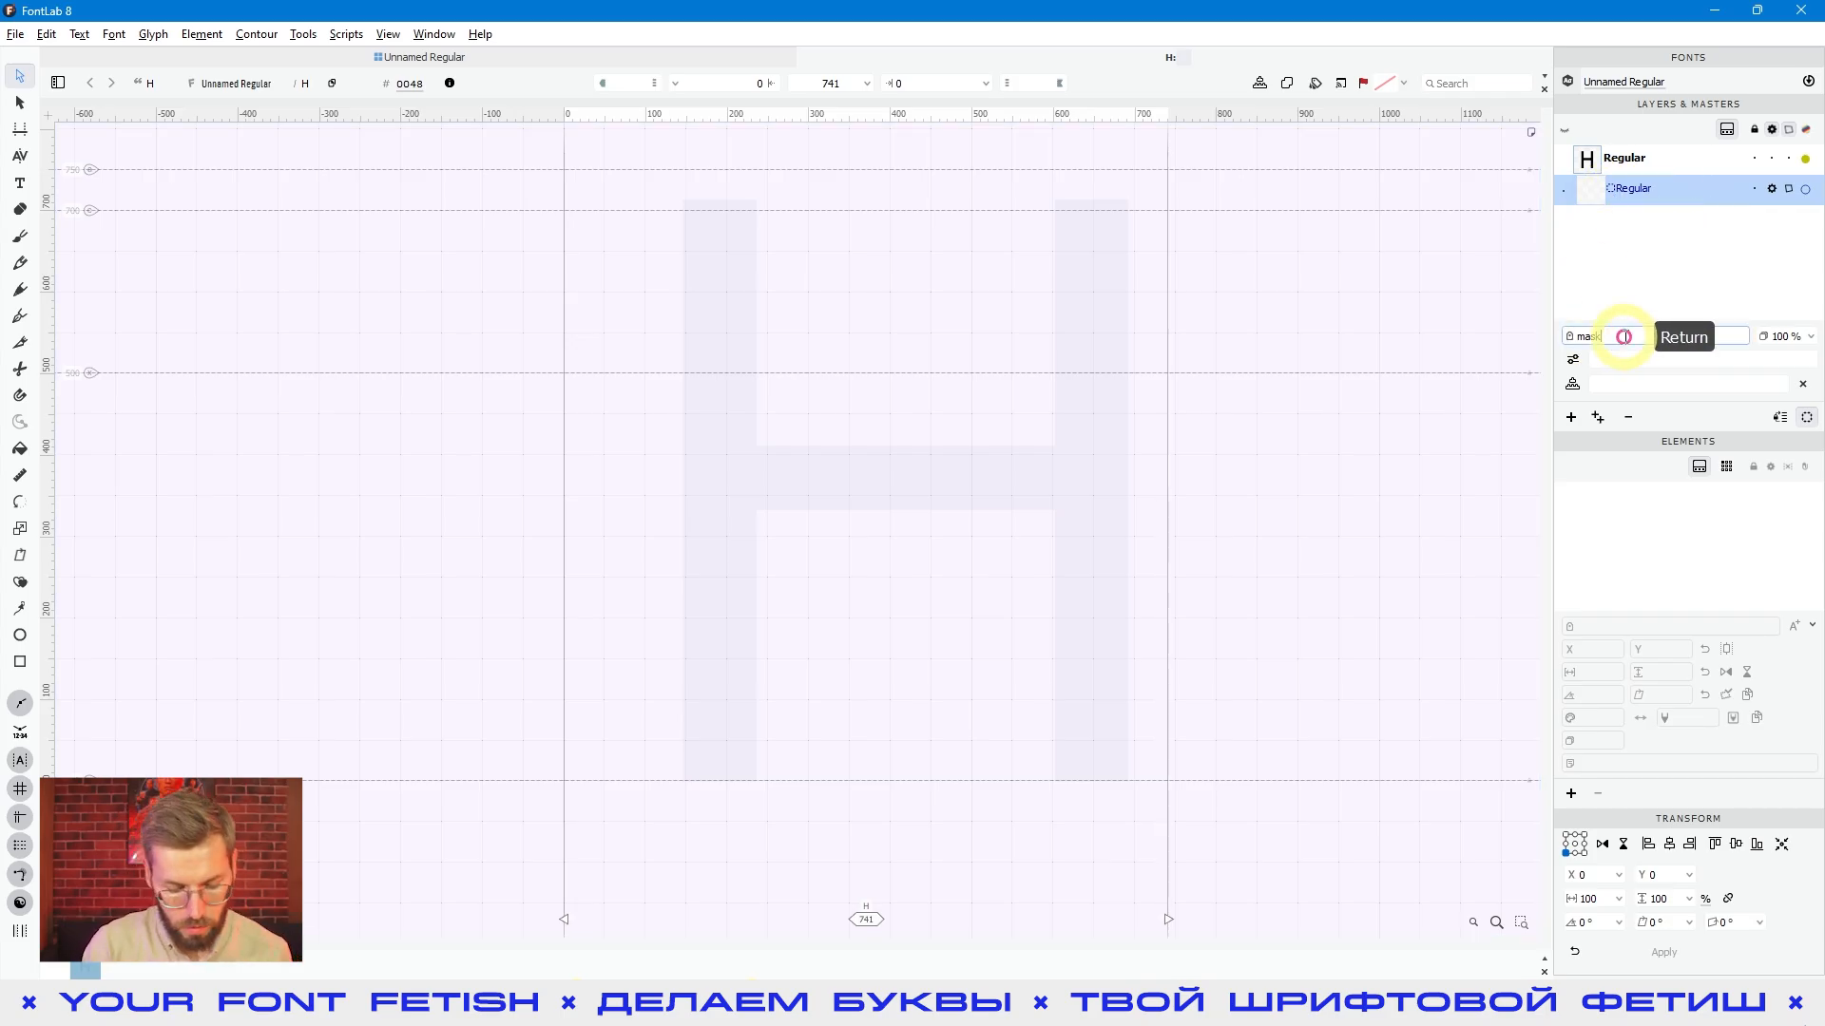
text(.Bold)
key(Return)
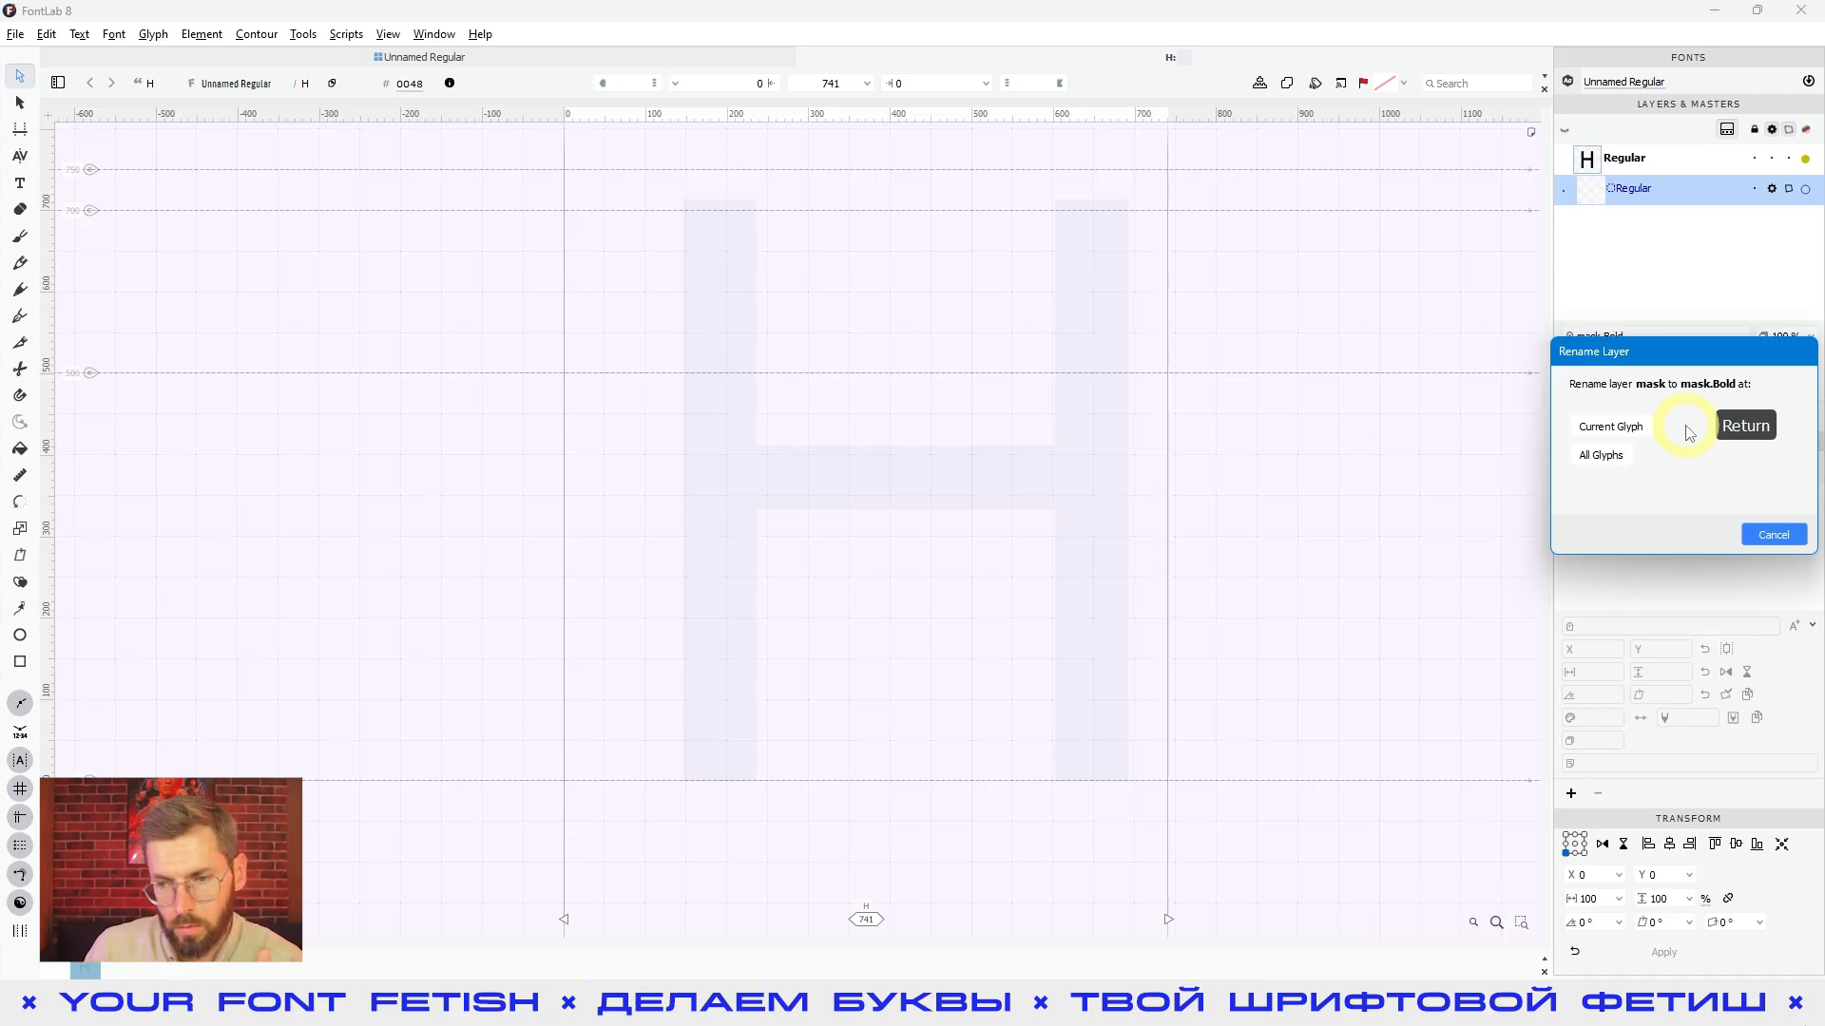
click(1620, 426)
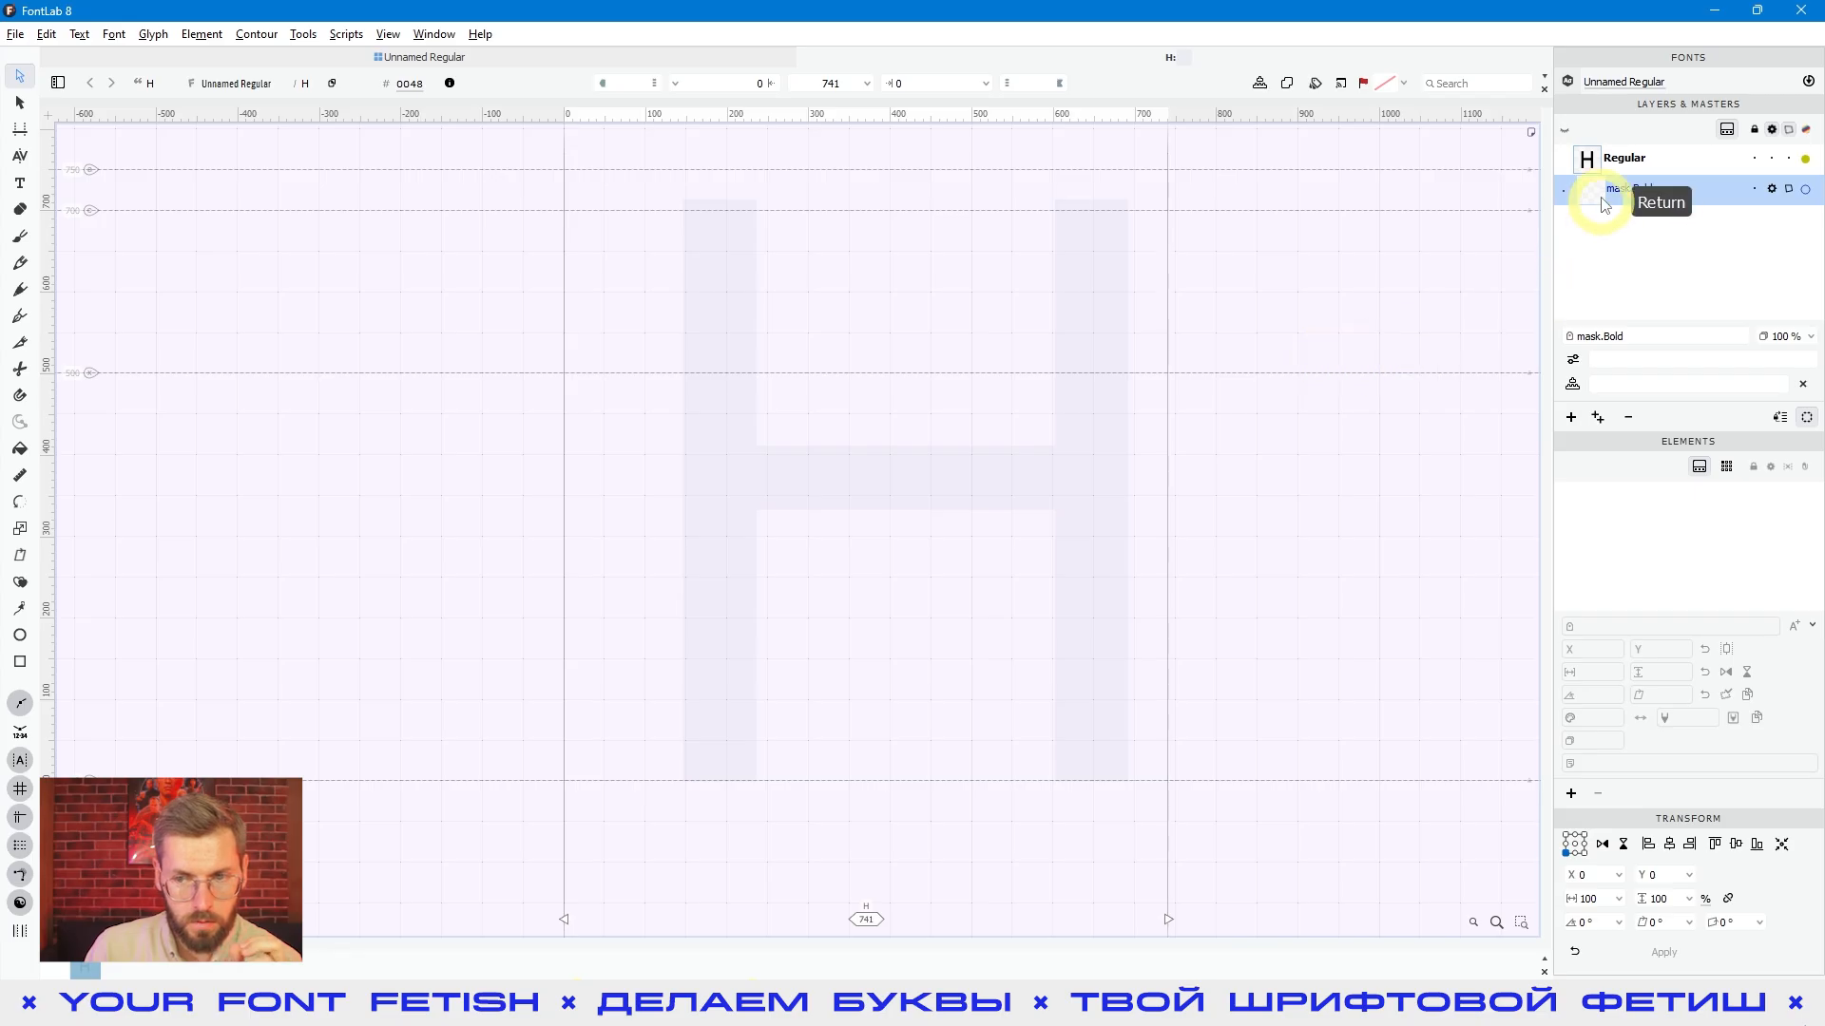
Rename the H glyph's mask layer to mask.Regular for the current glyph only
click(1648, 344)
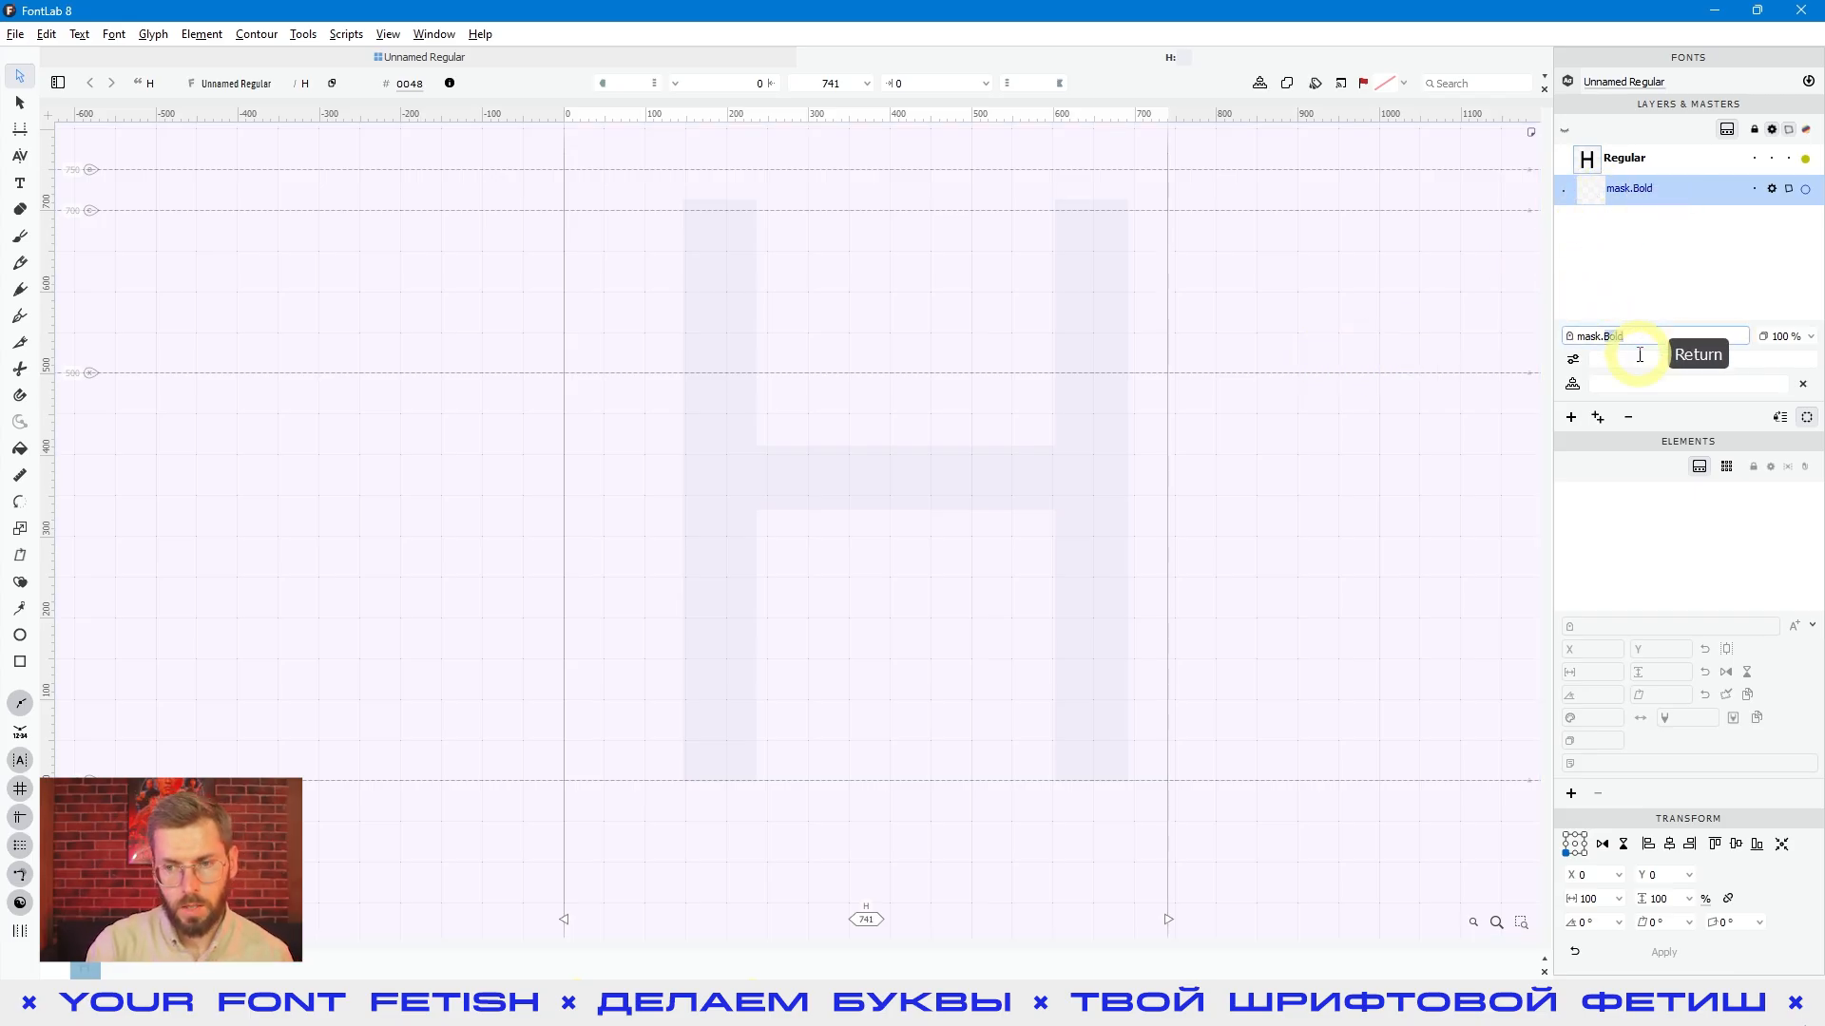
key(BackSpace)
key(BackSpace)
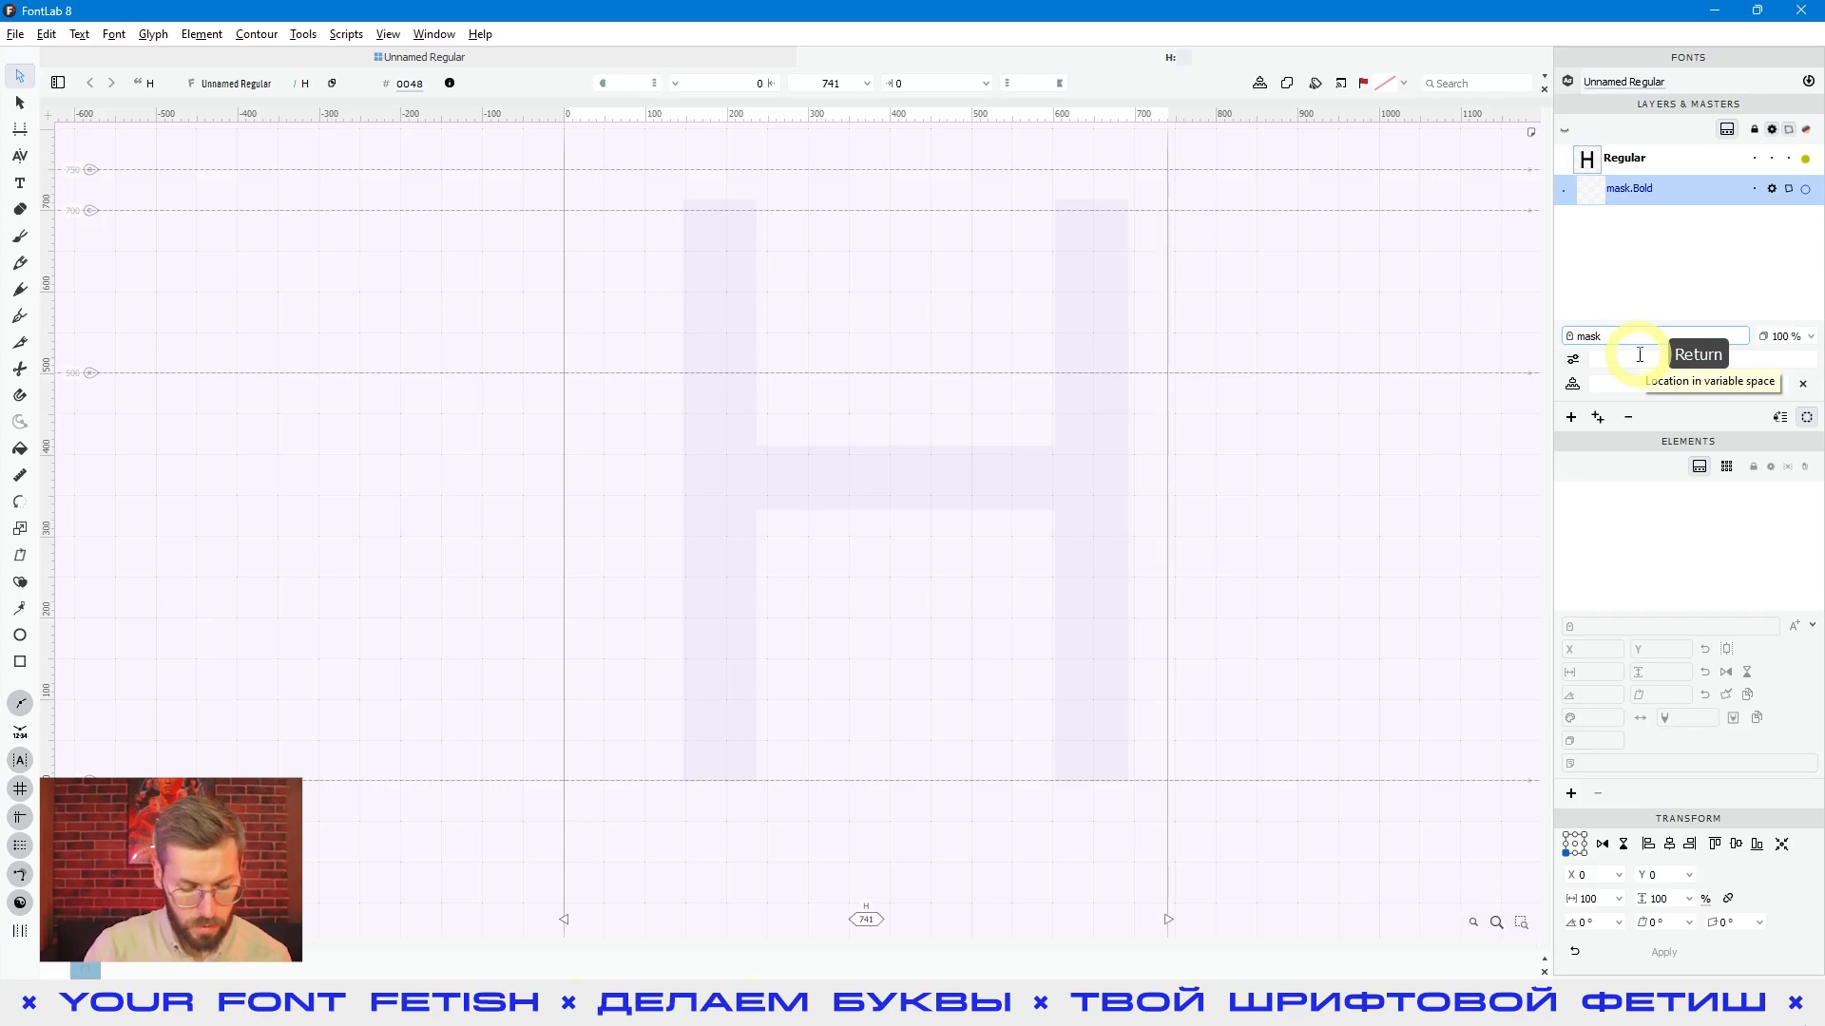
text(.Regular)
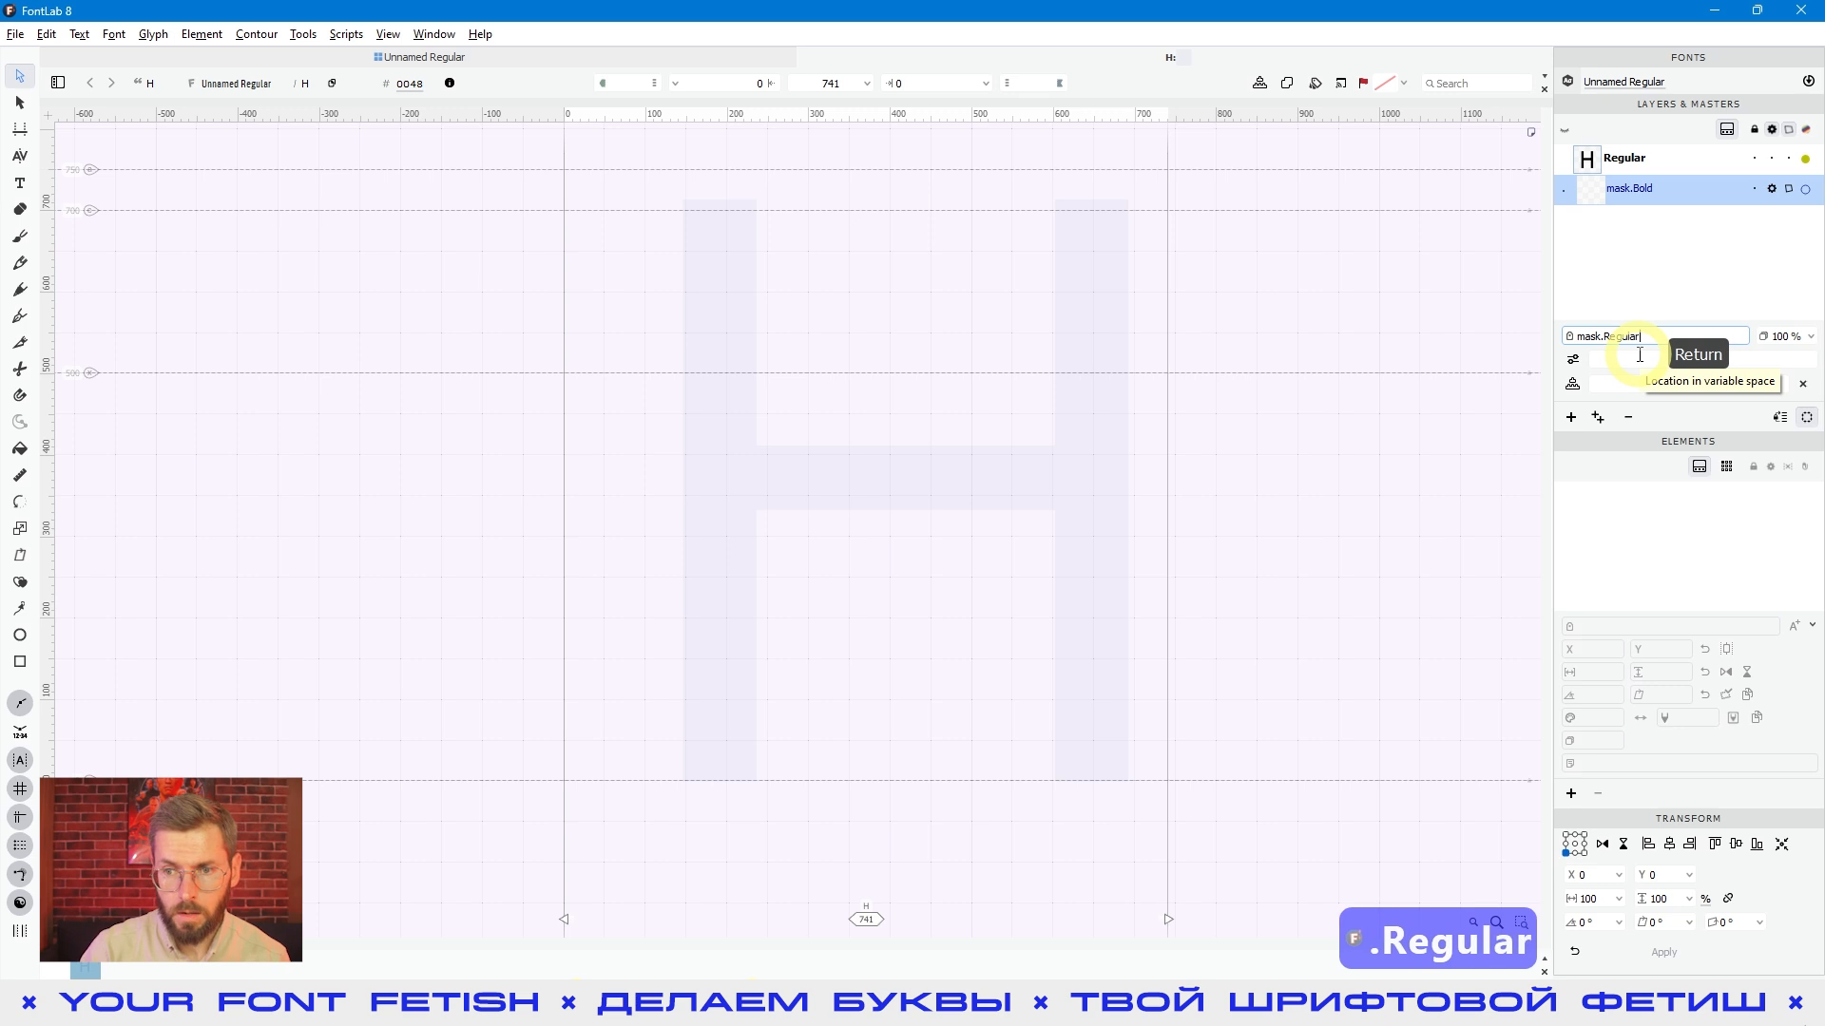
key(Return)
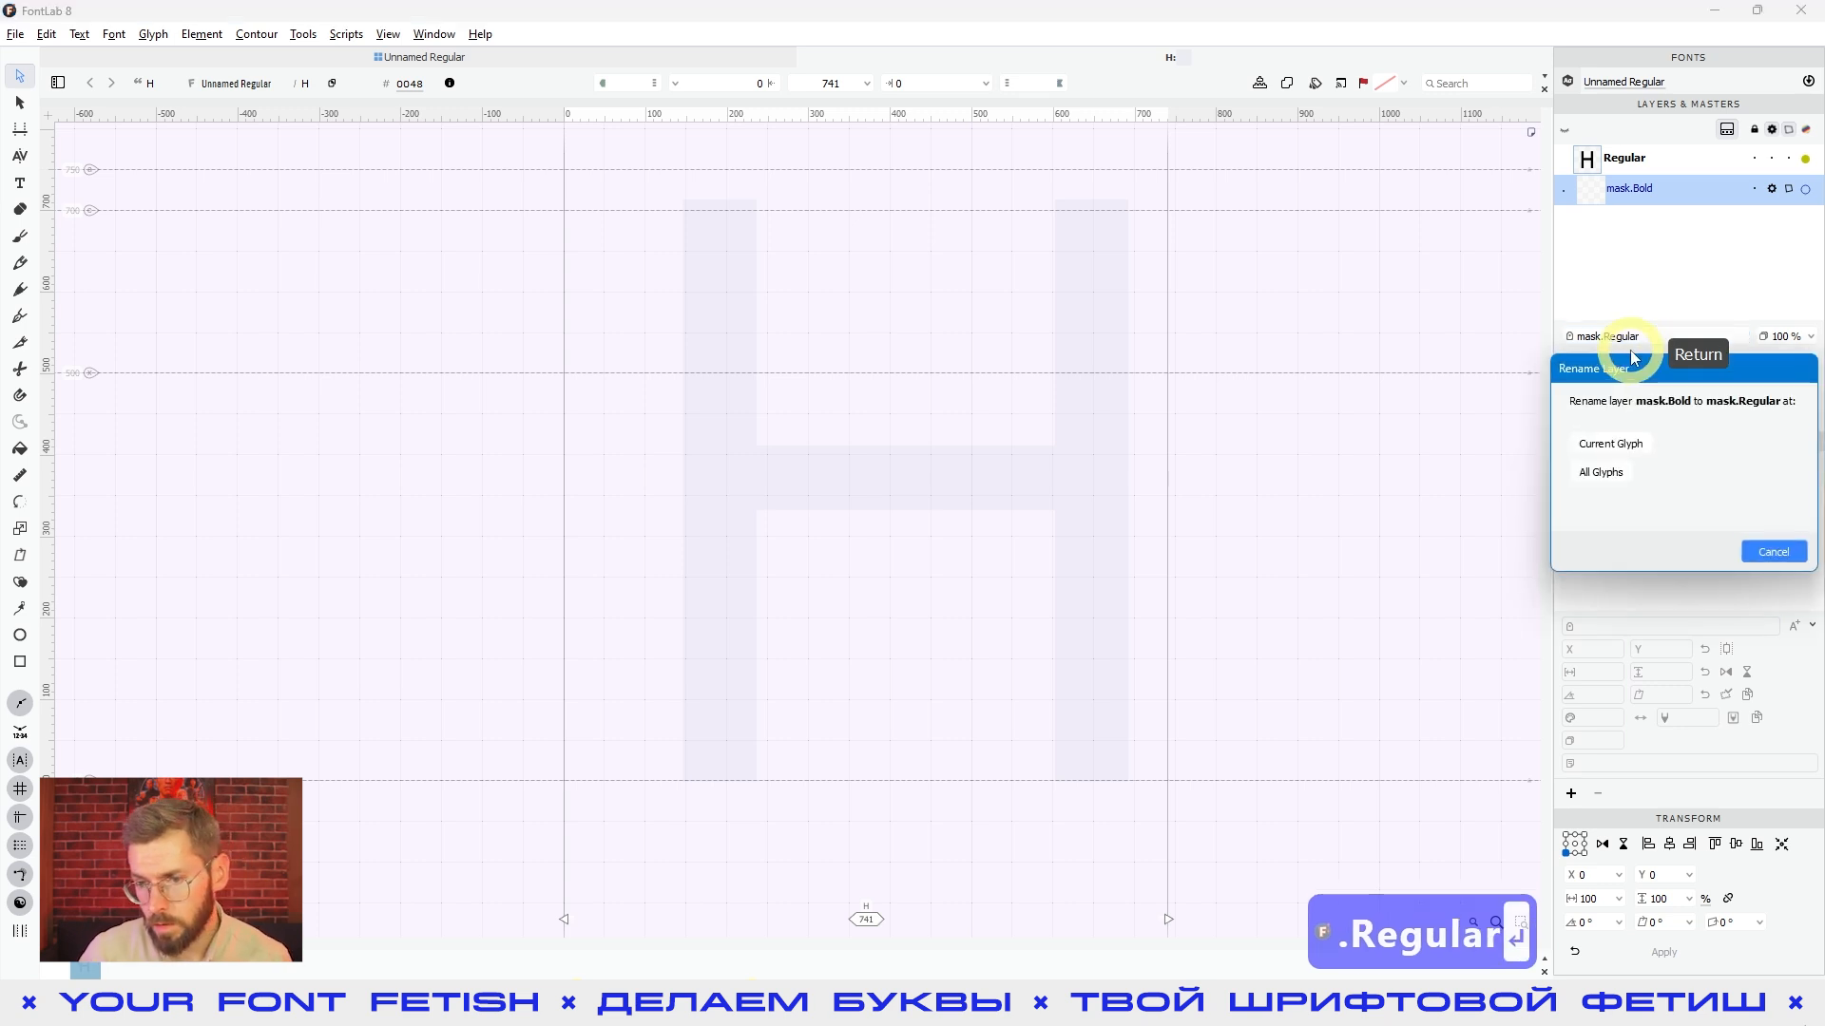
click(1594, 445)
click(1442, 513)
click(1628, 198)
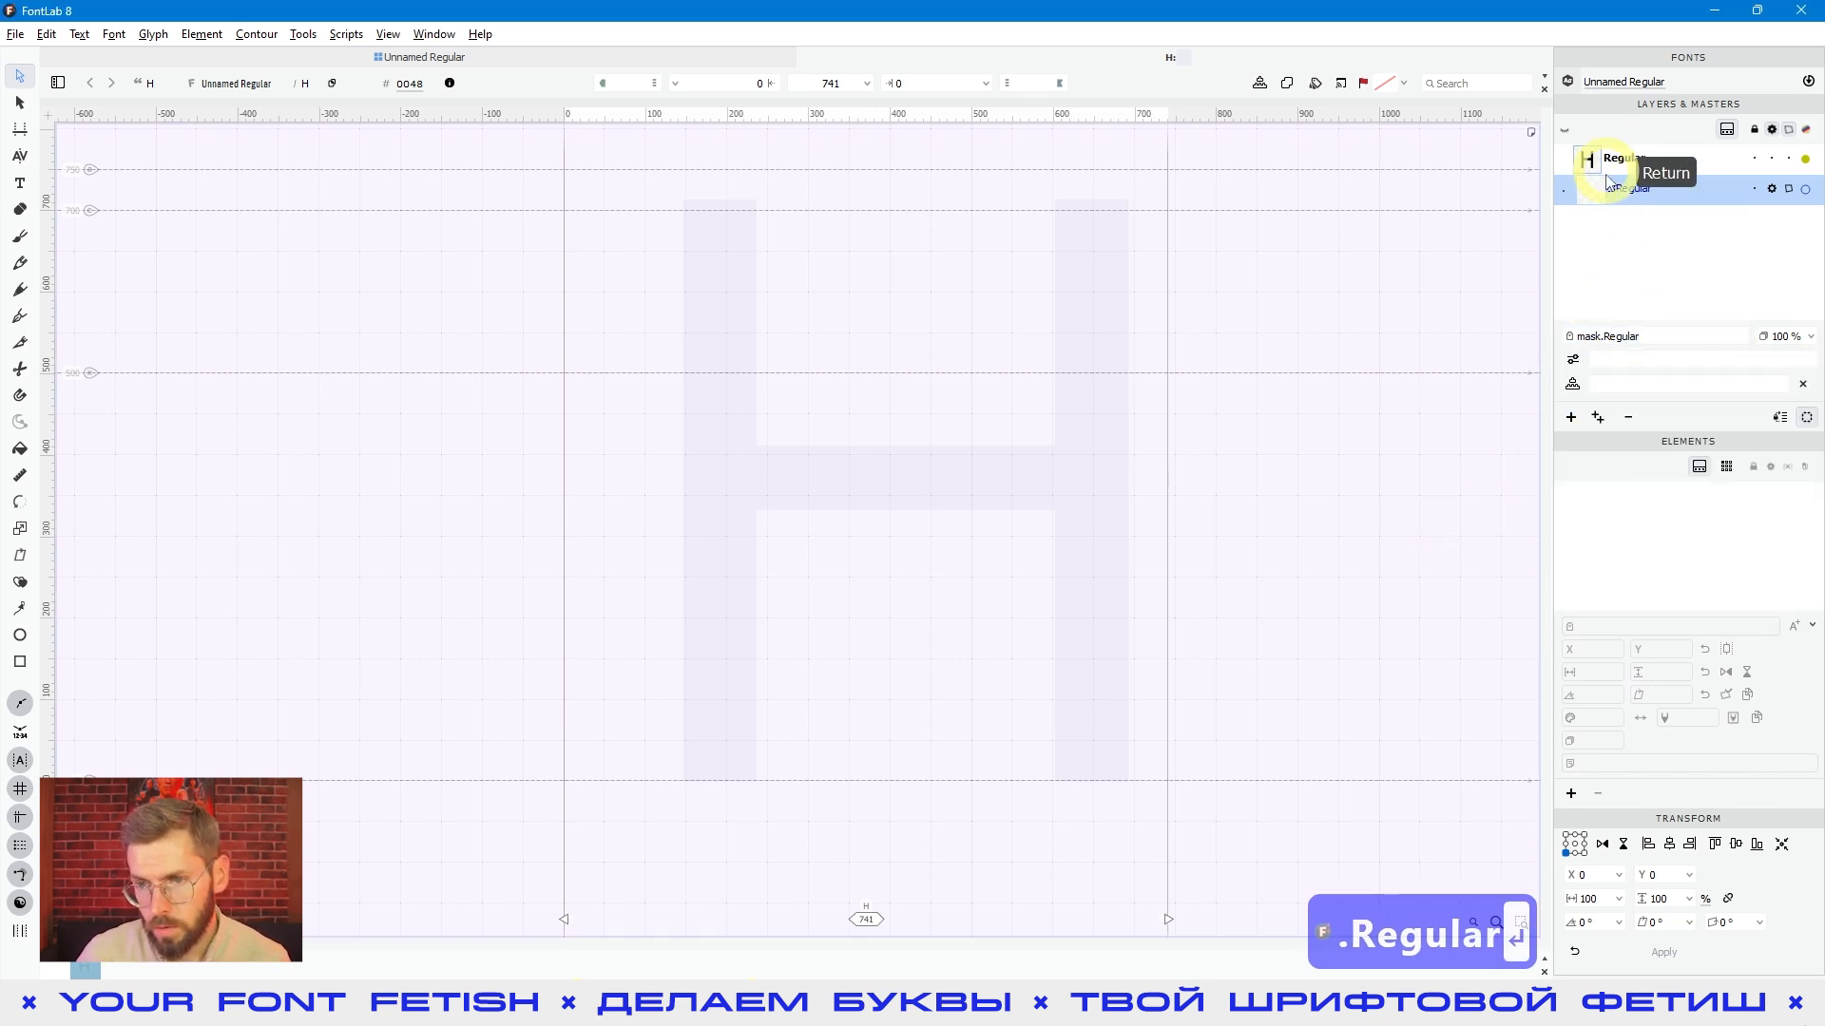
Paste the copied picture of the scanned Н into the mask.Regular layer
click(1205, 489)
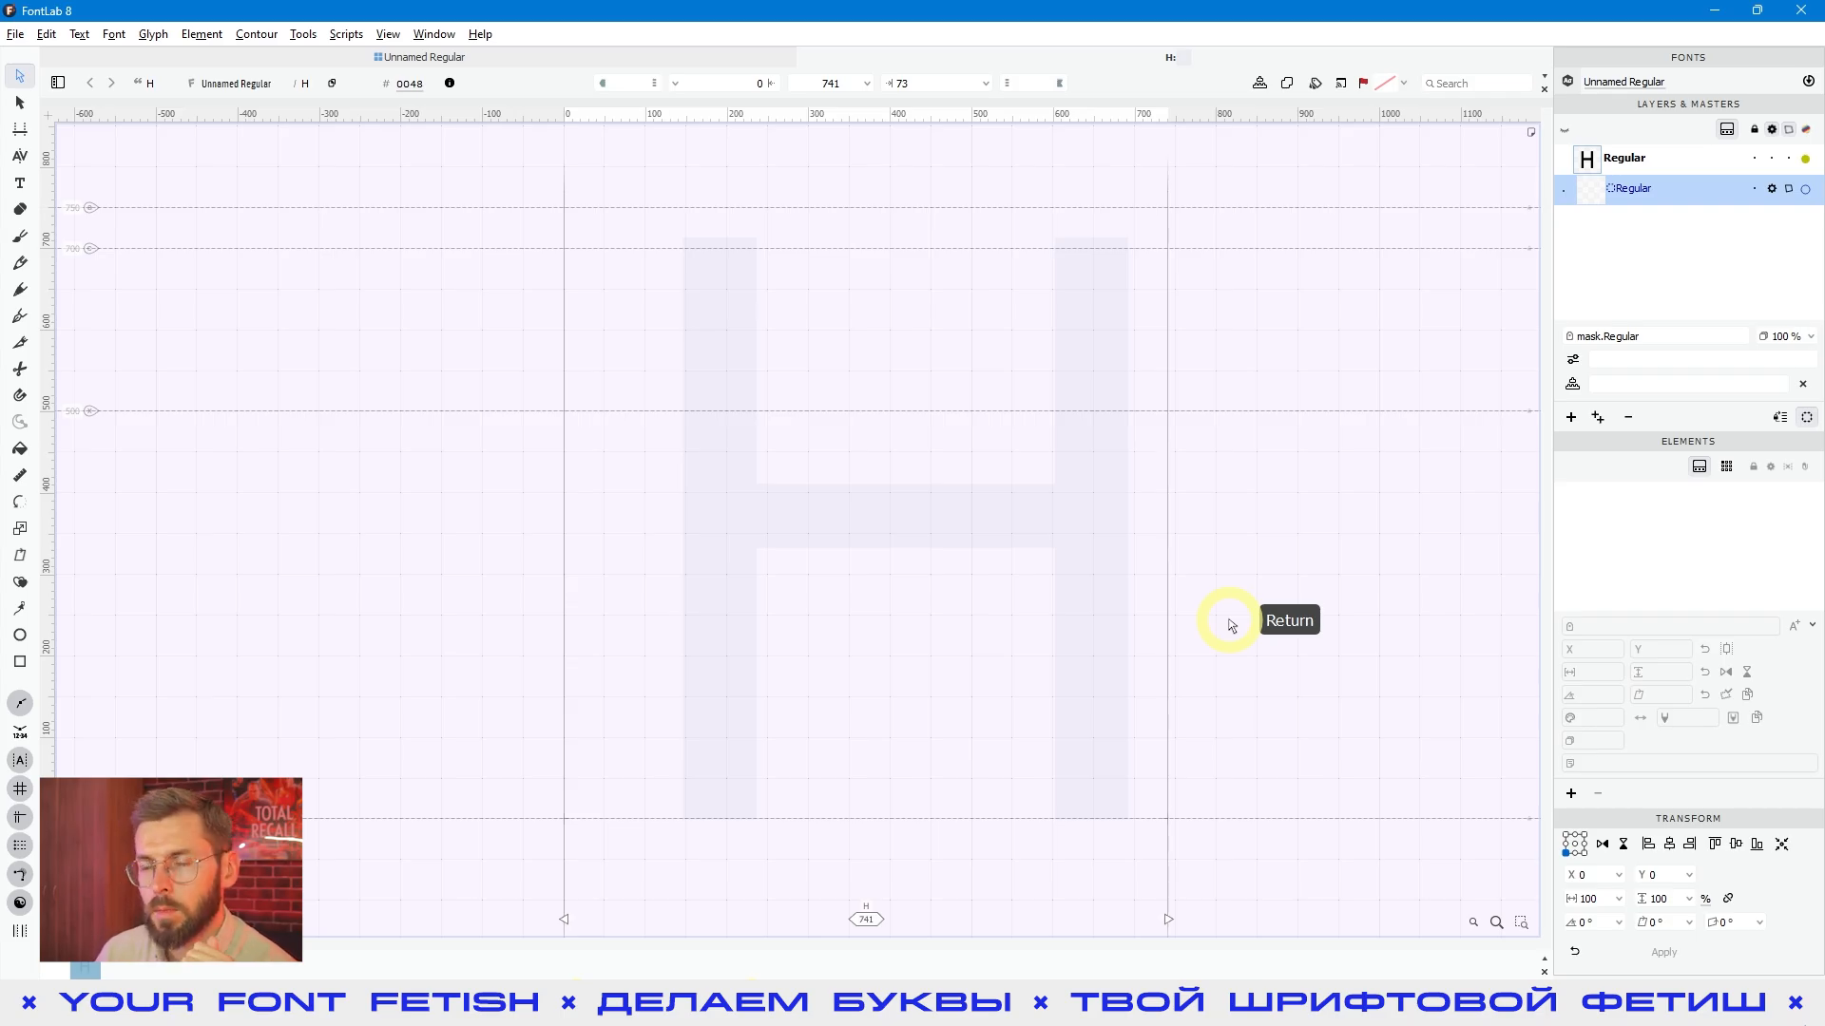
click(1231, 623)
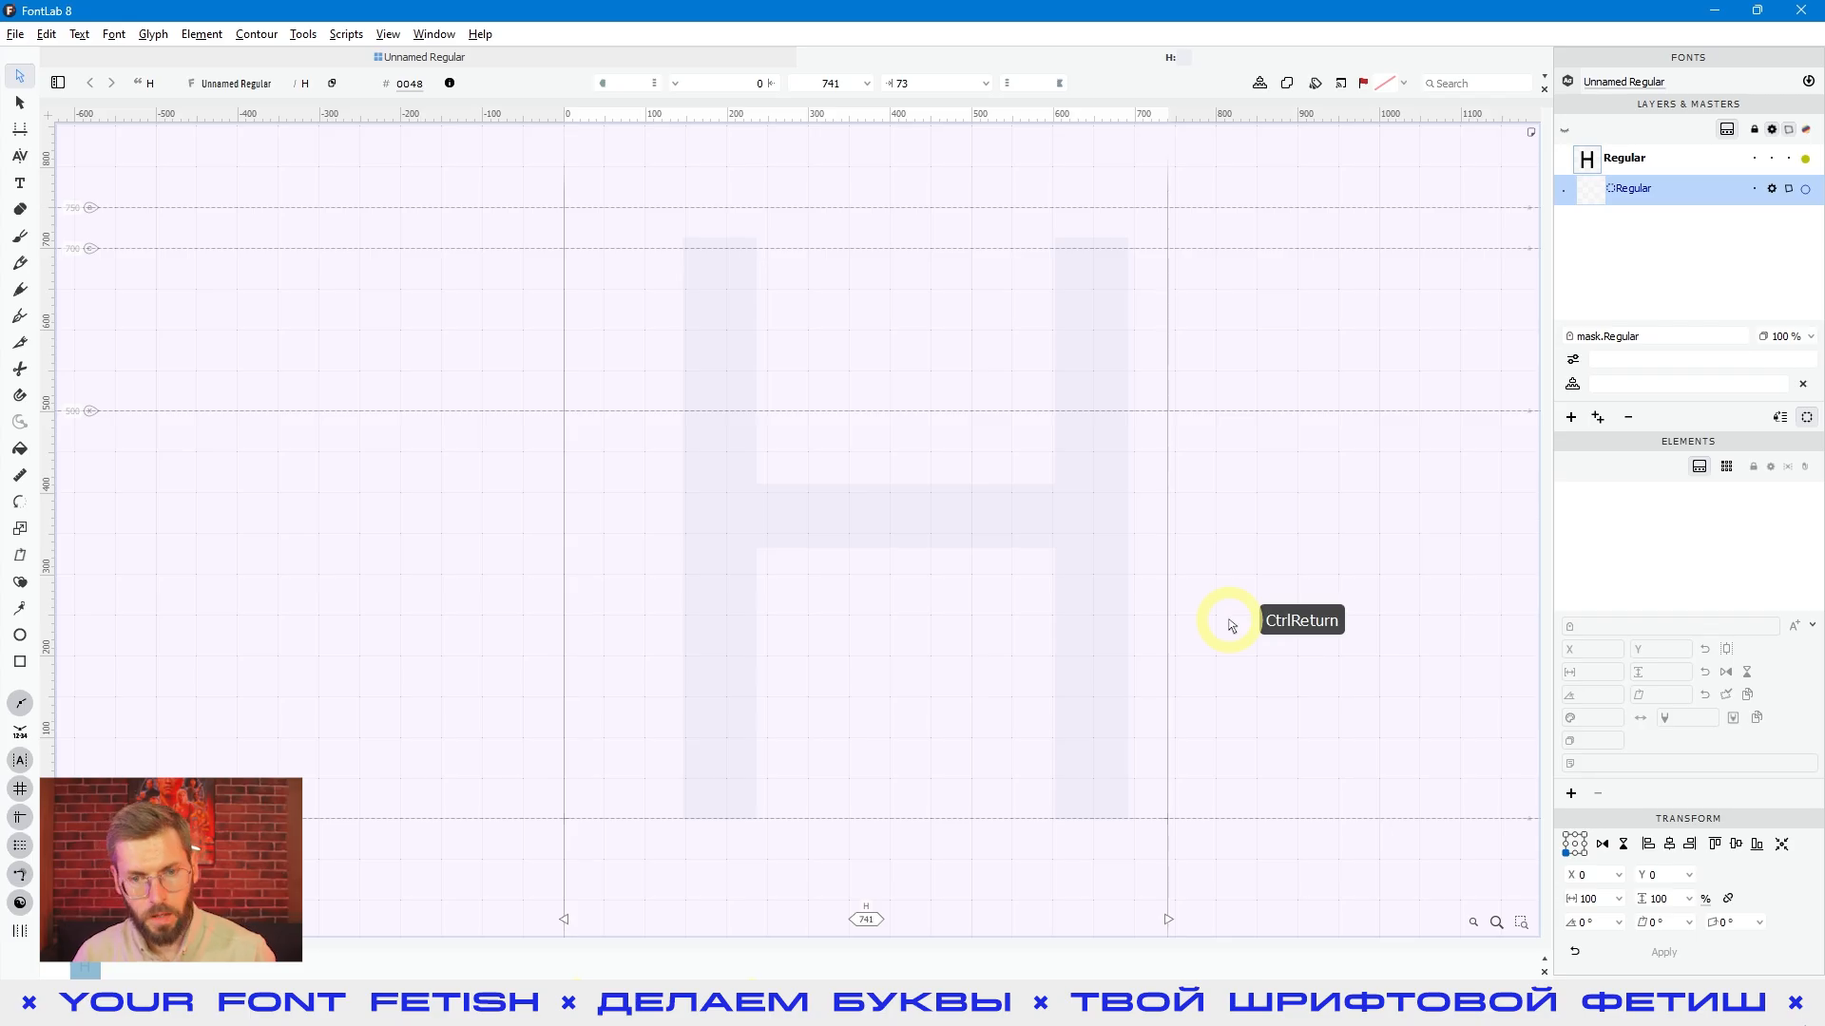
key(ctrl+v)
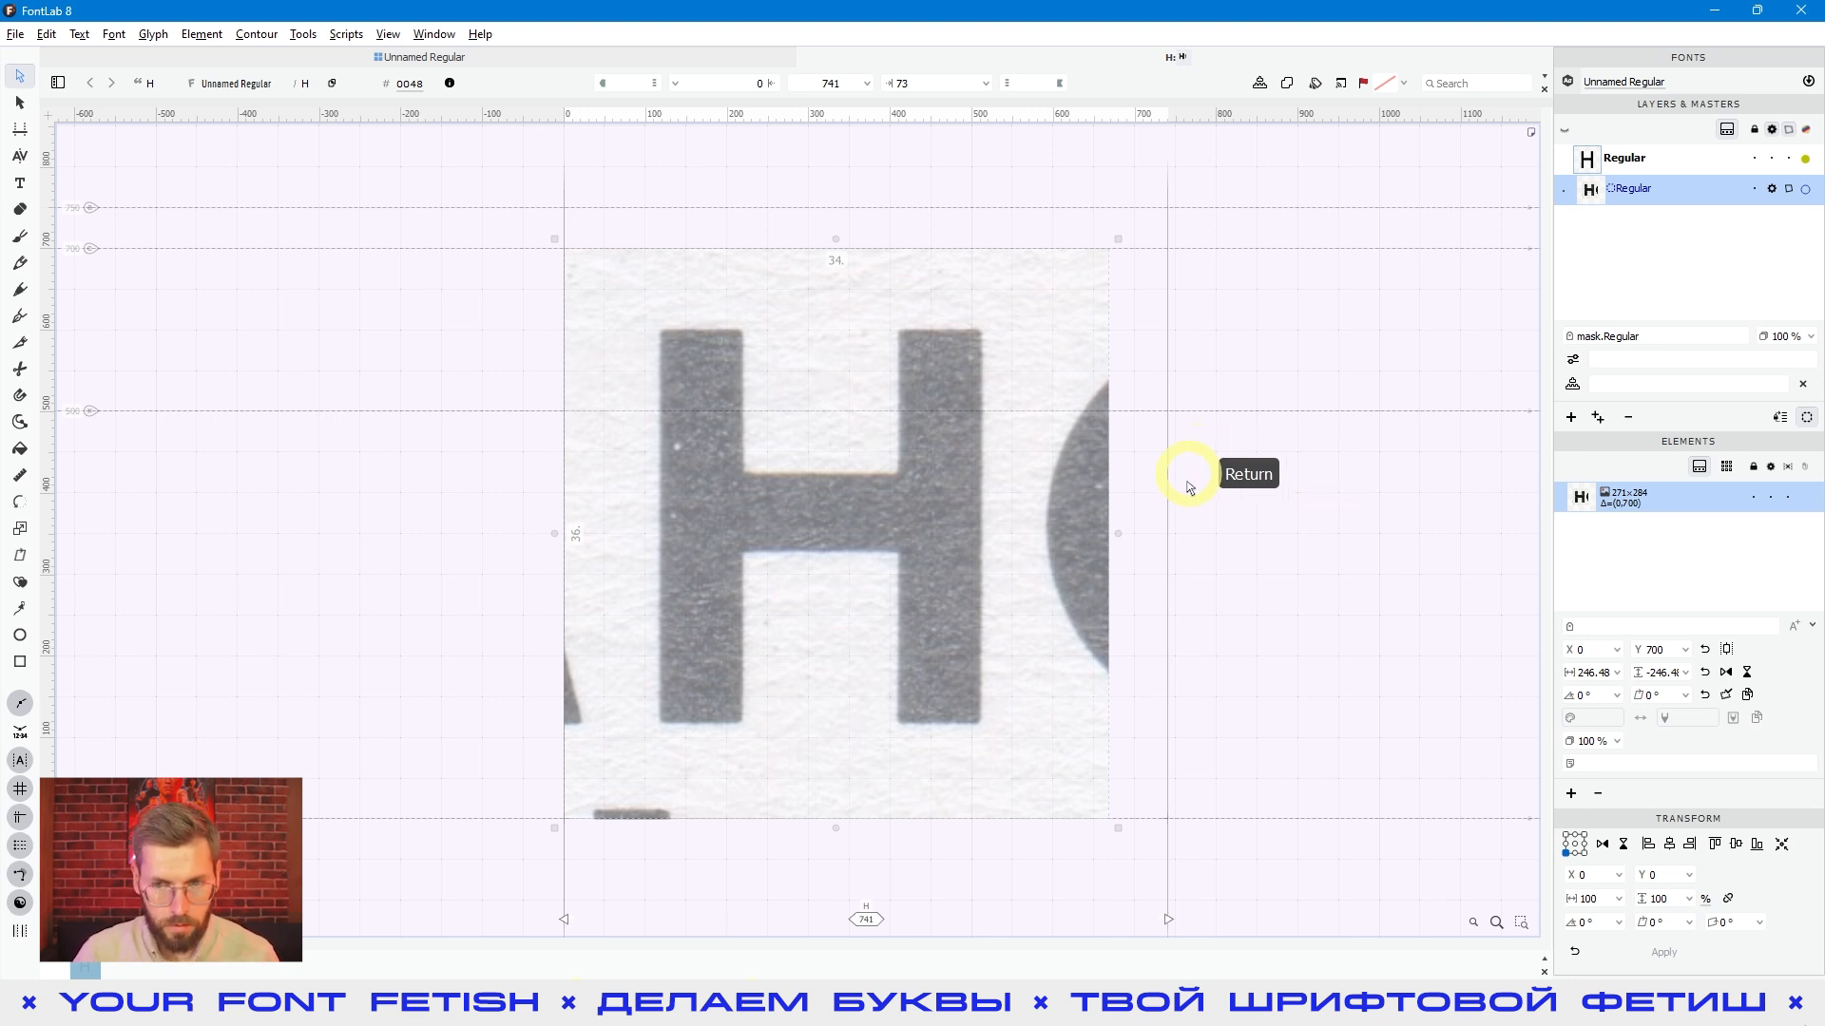
Scale the pasted picture proportionally to about 362 % so its letter Н spans from the baseline to the 700 cap-height line
scroll(1212, 513, down, 2)
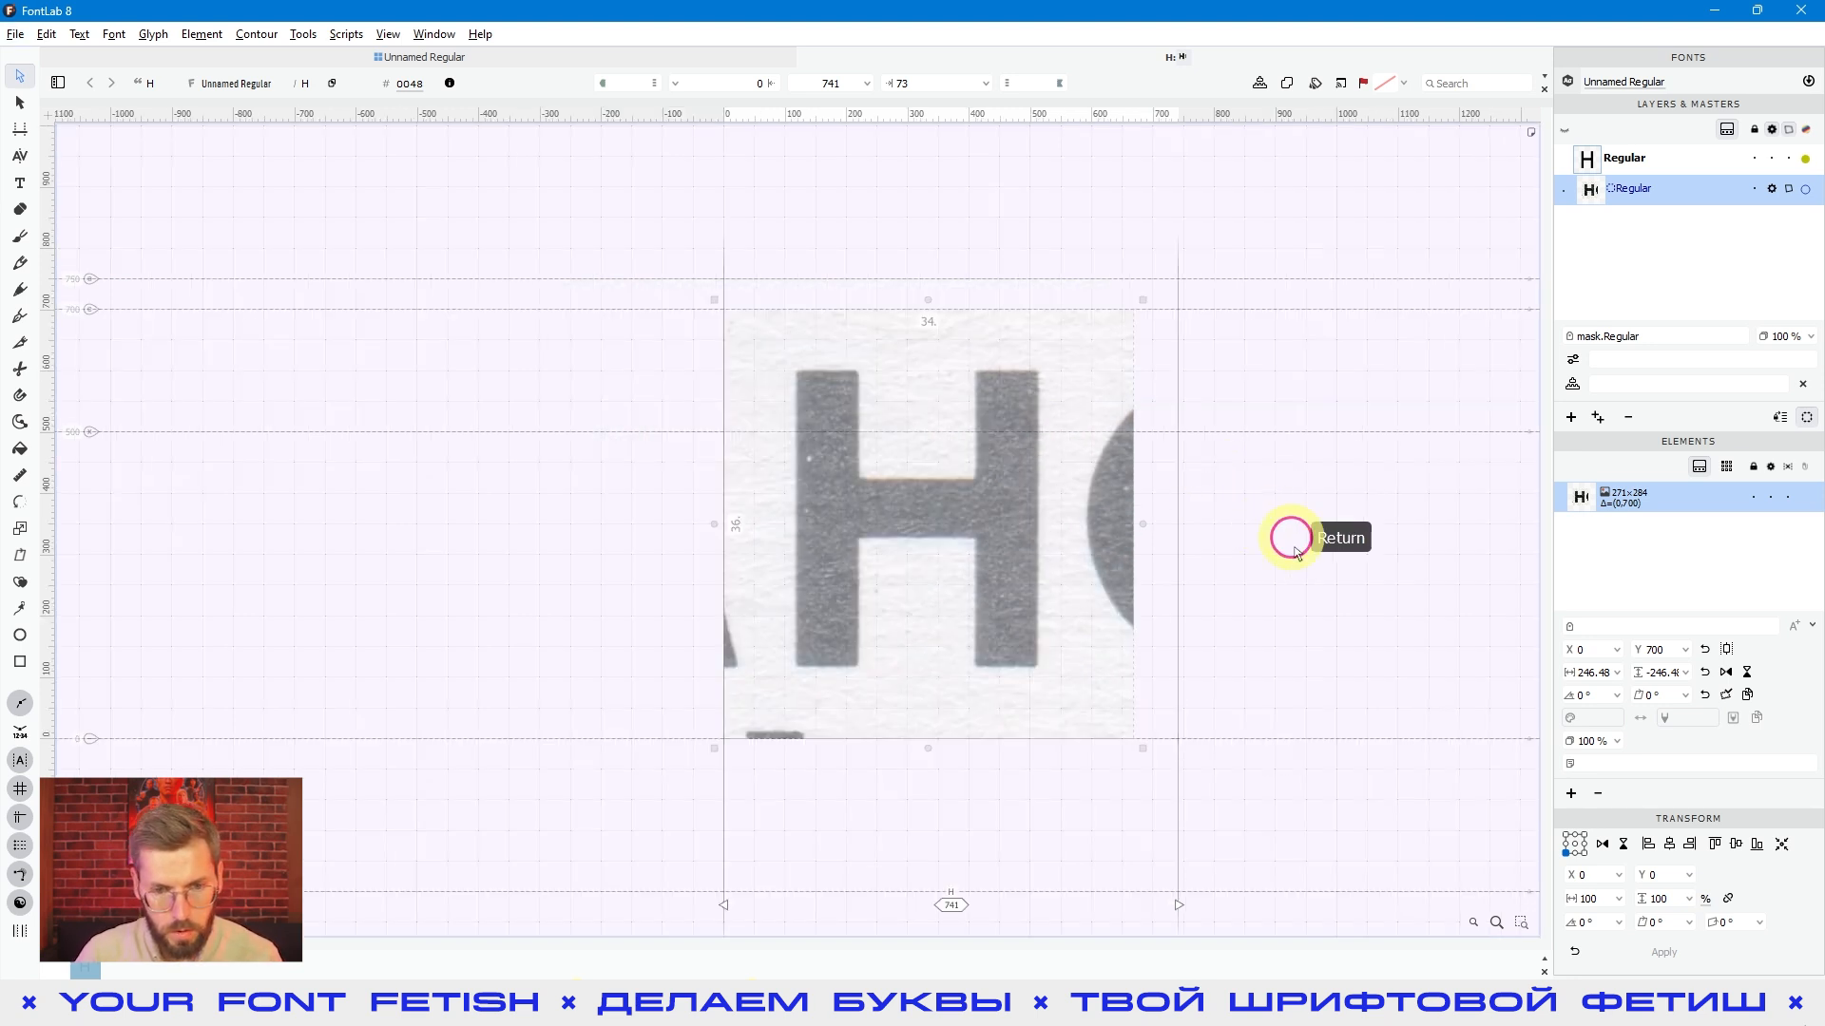
click(994, 560)
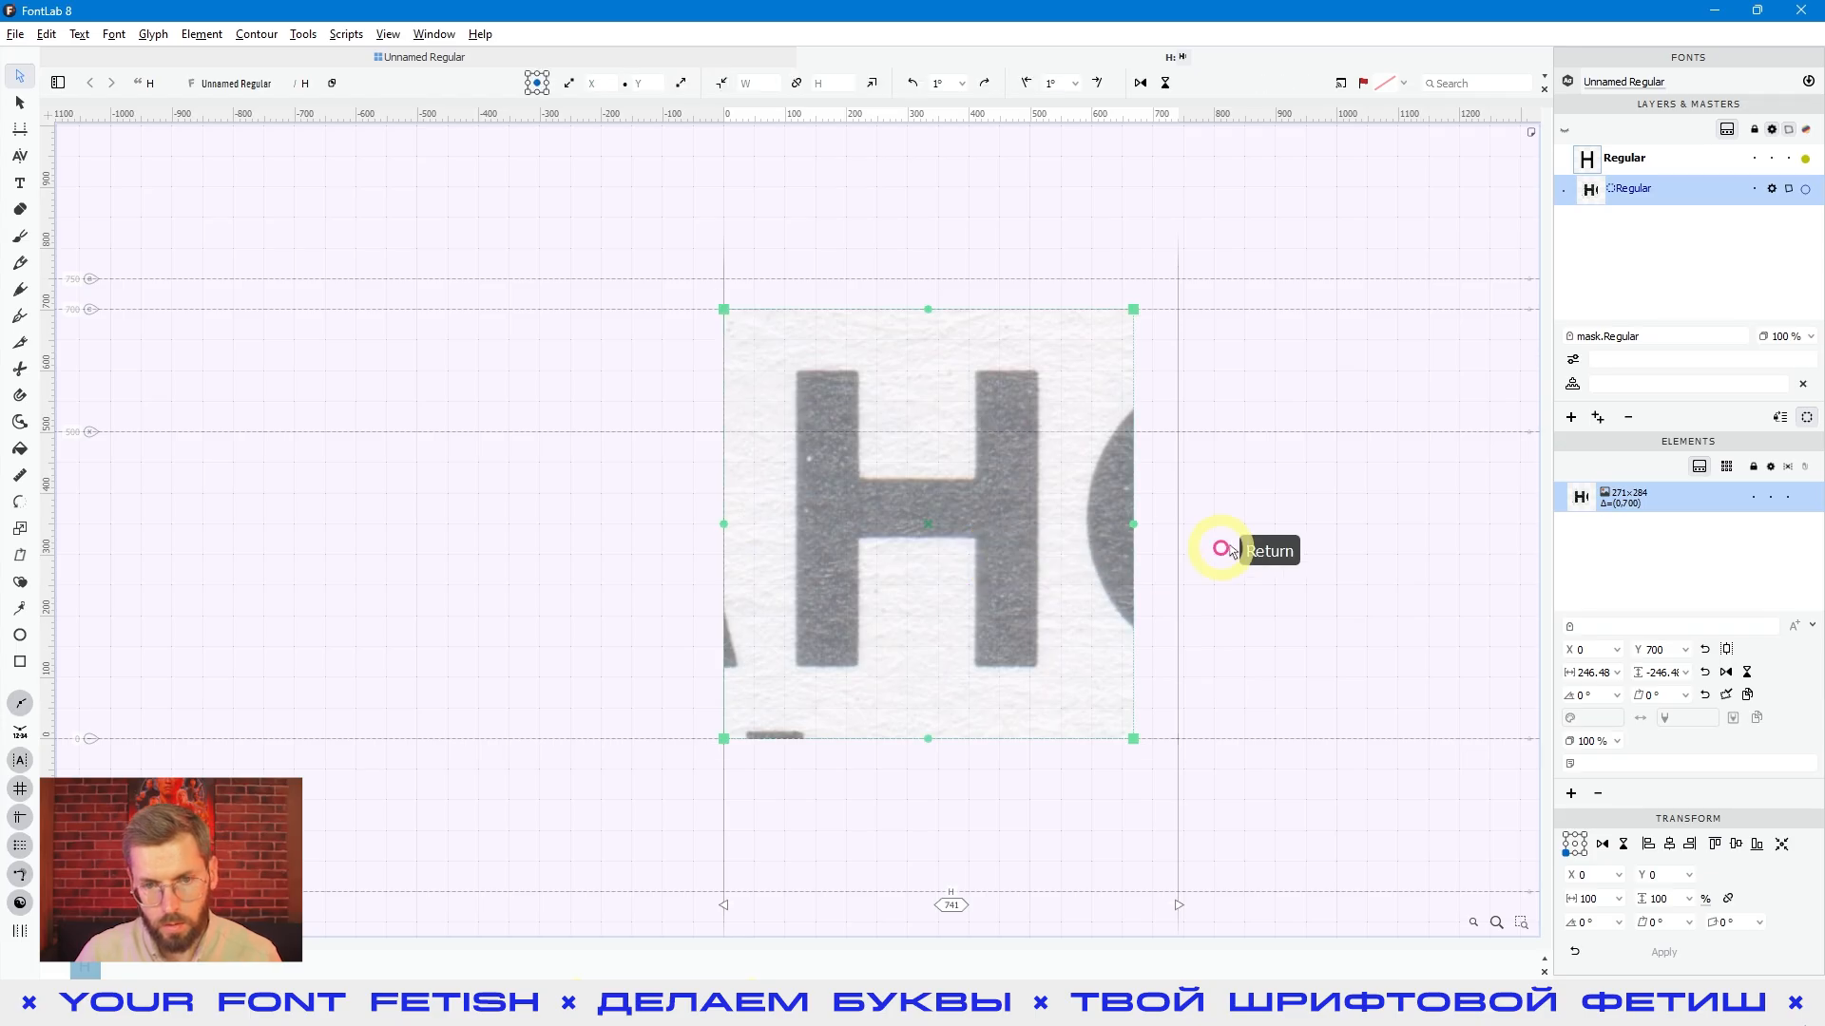
scroll(1055, 476, down, 1)
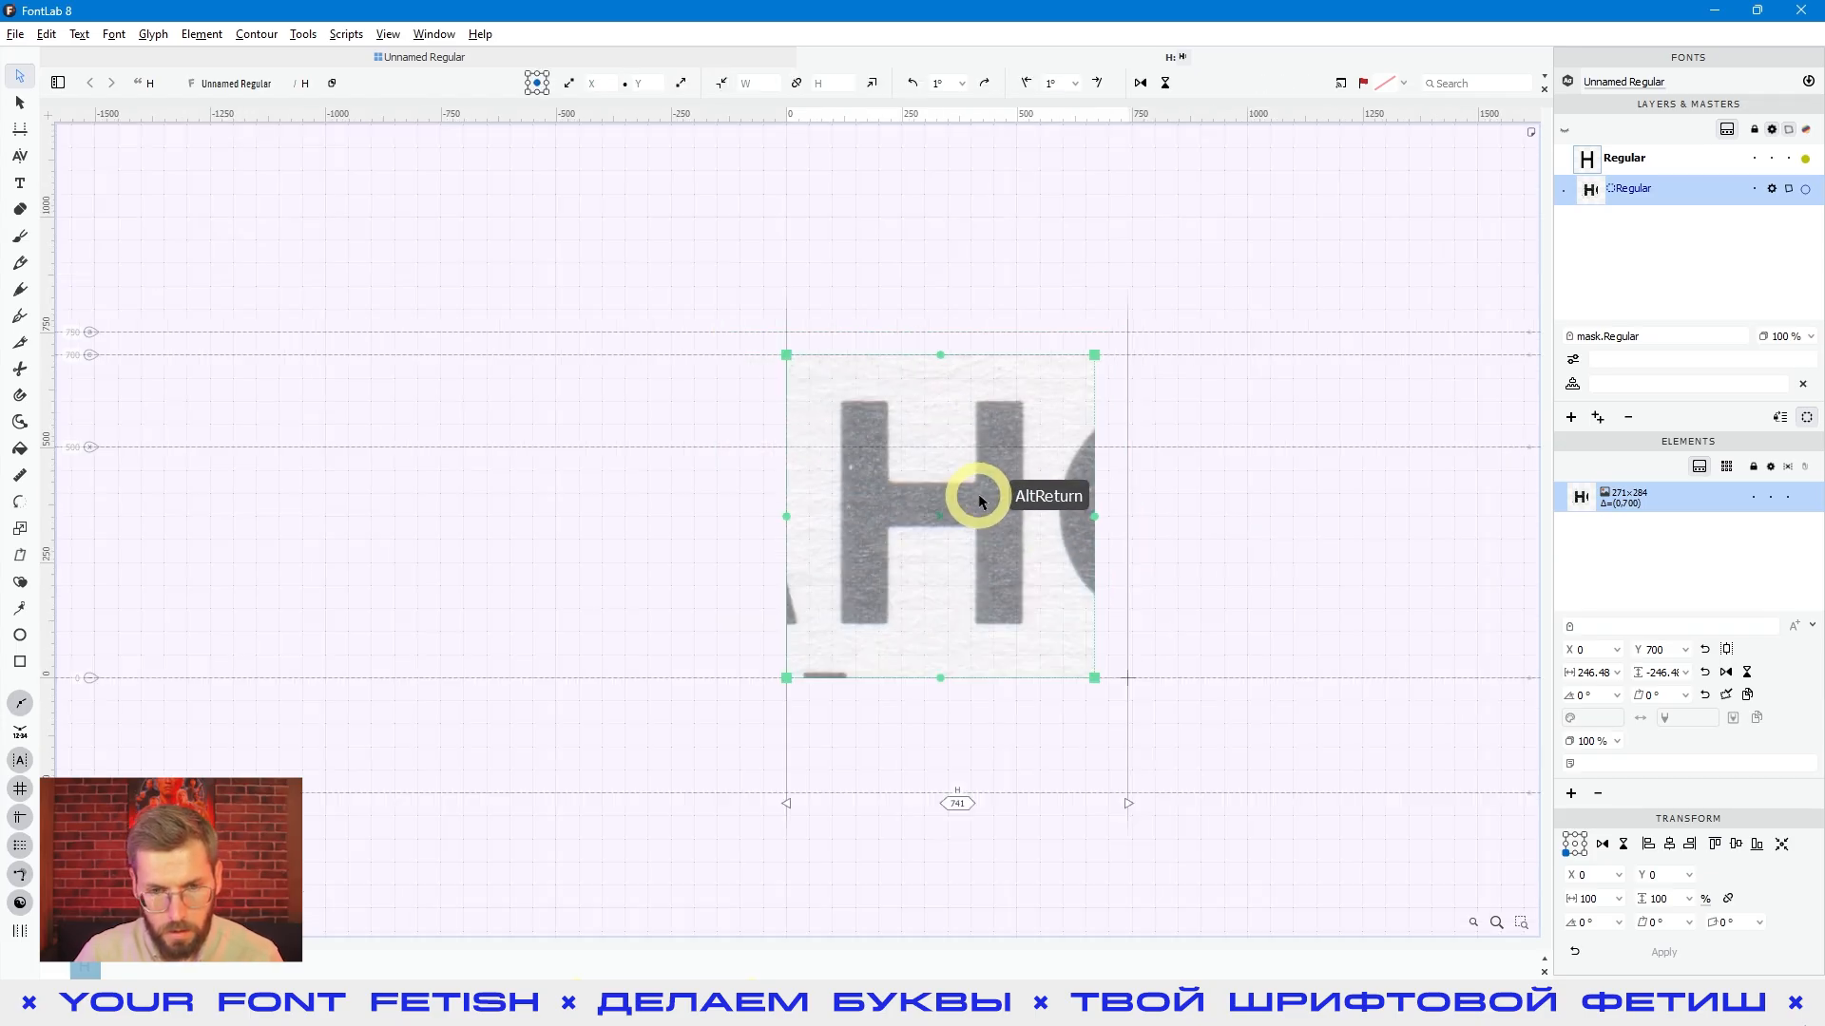
scroll(982, 501, down, 1)
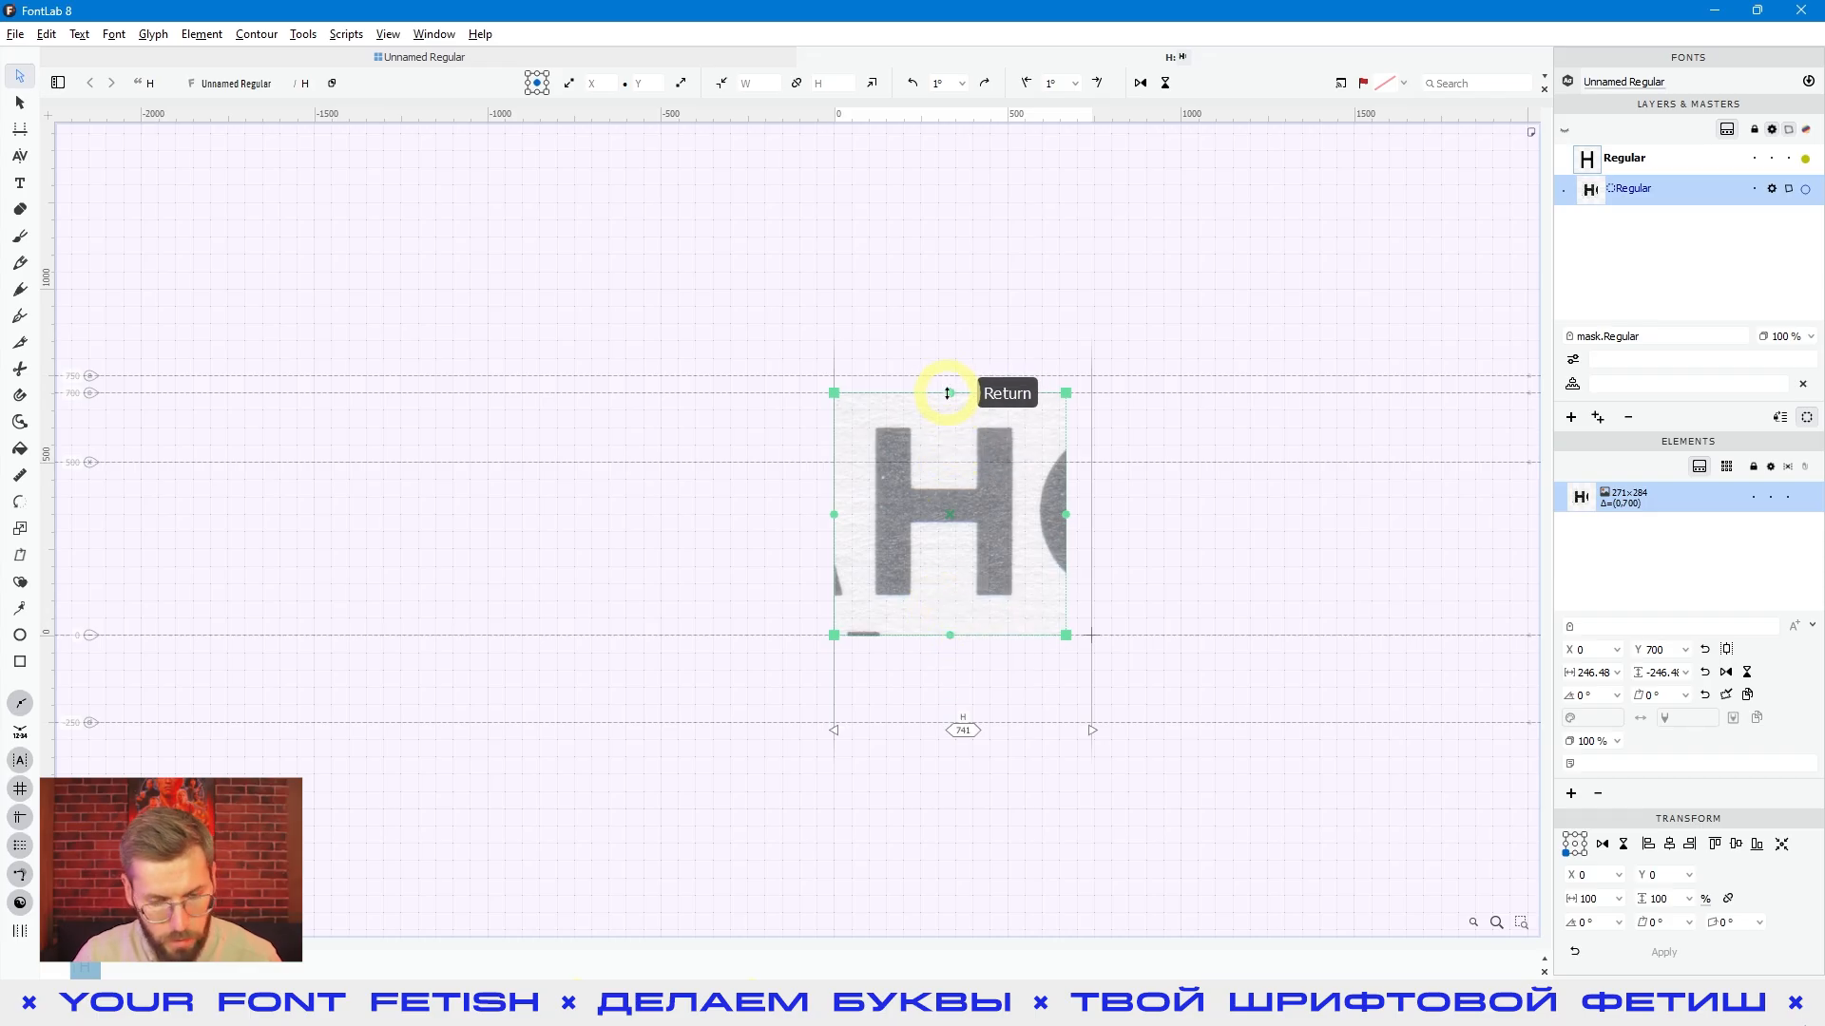
drag(947, 393, 955, 353)
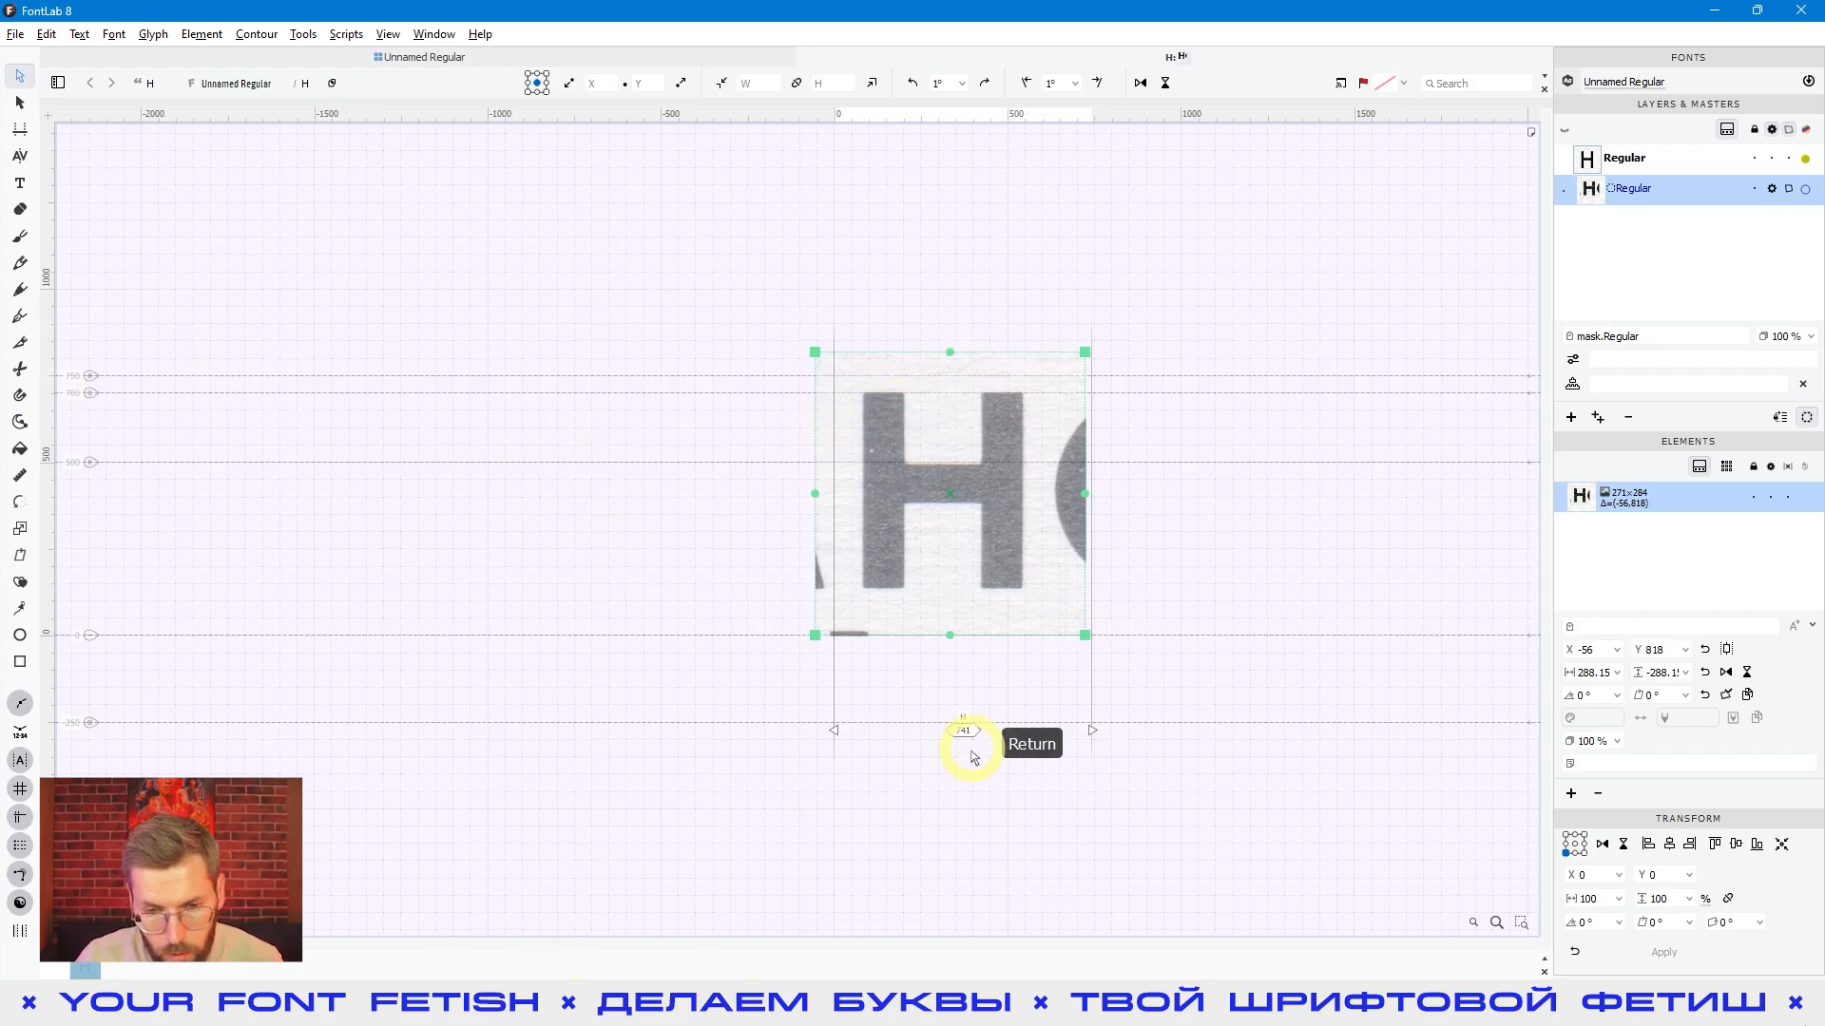
drag(948, 634, 972, 597)
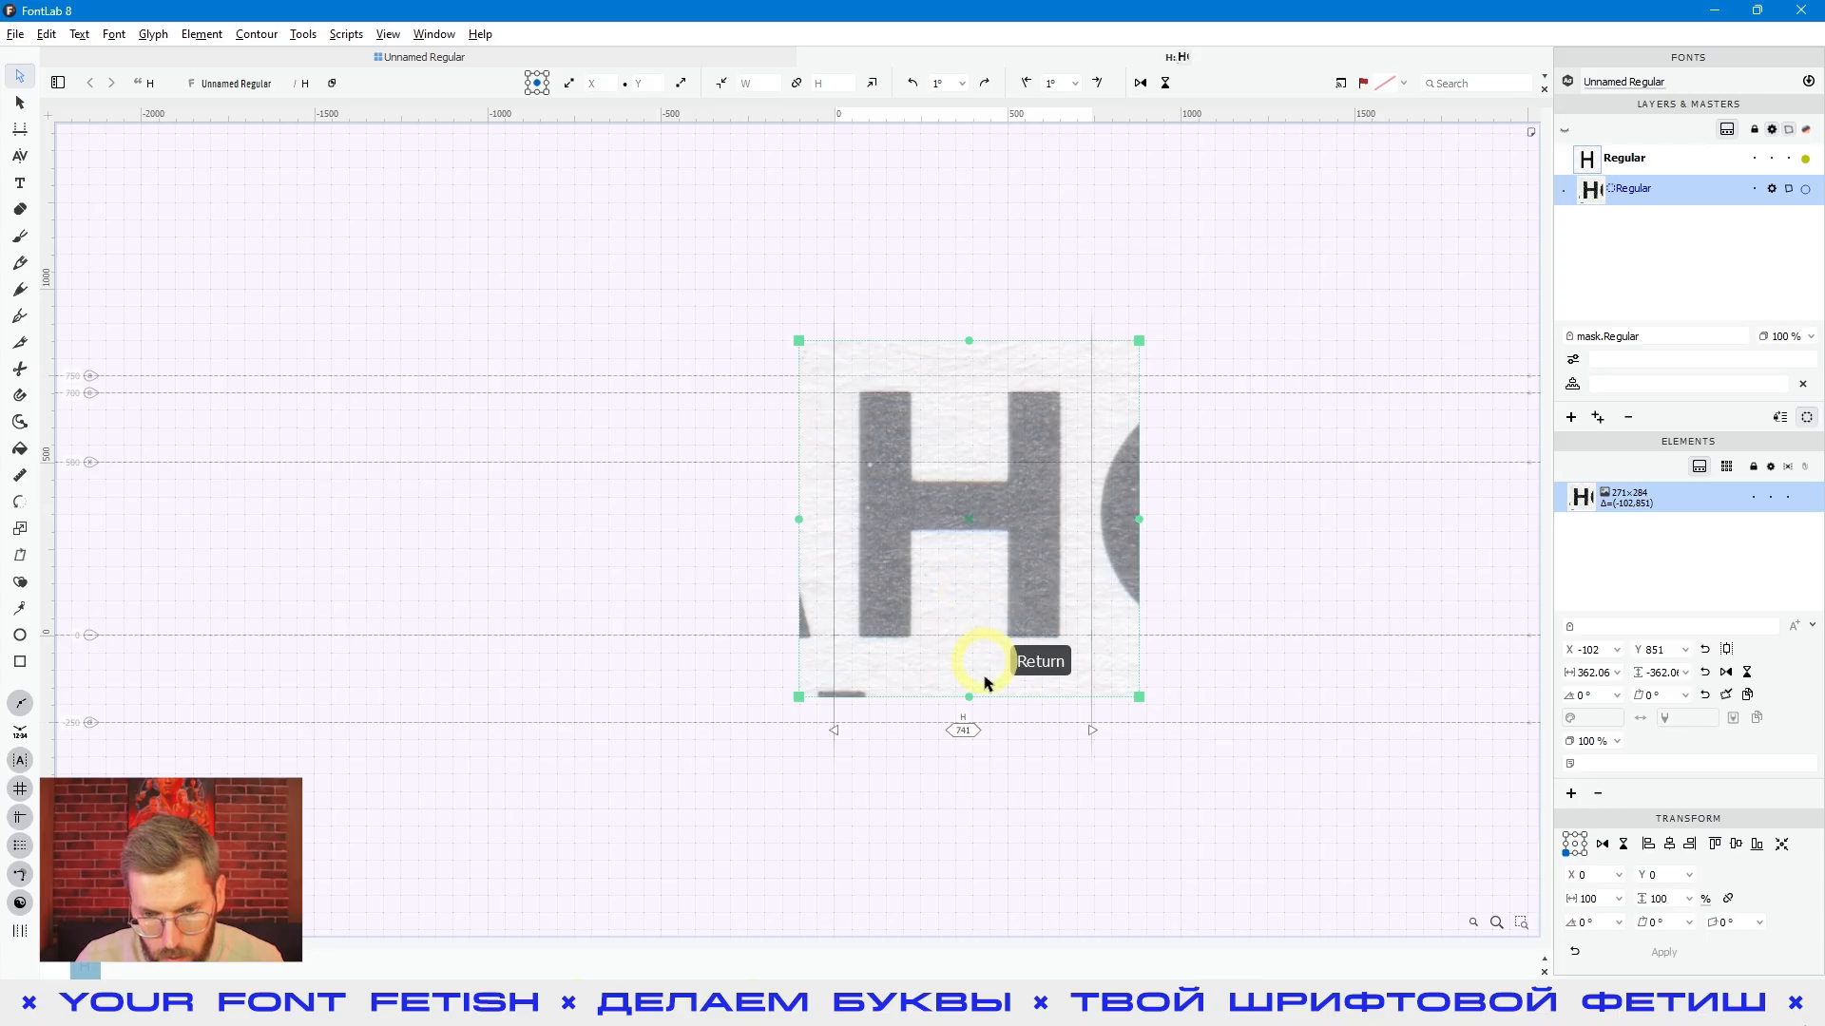
click(1193, 546)
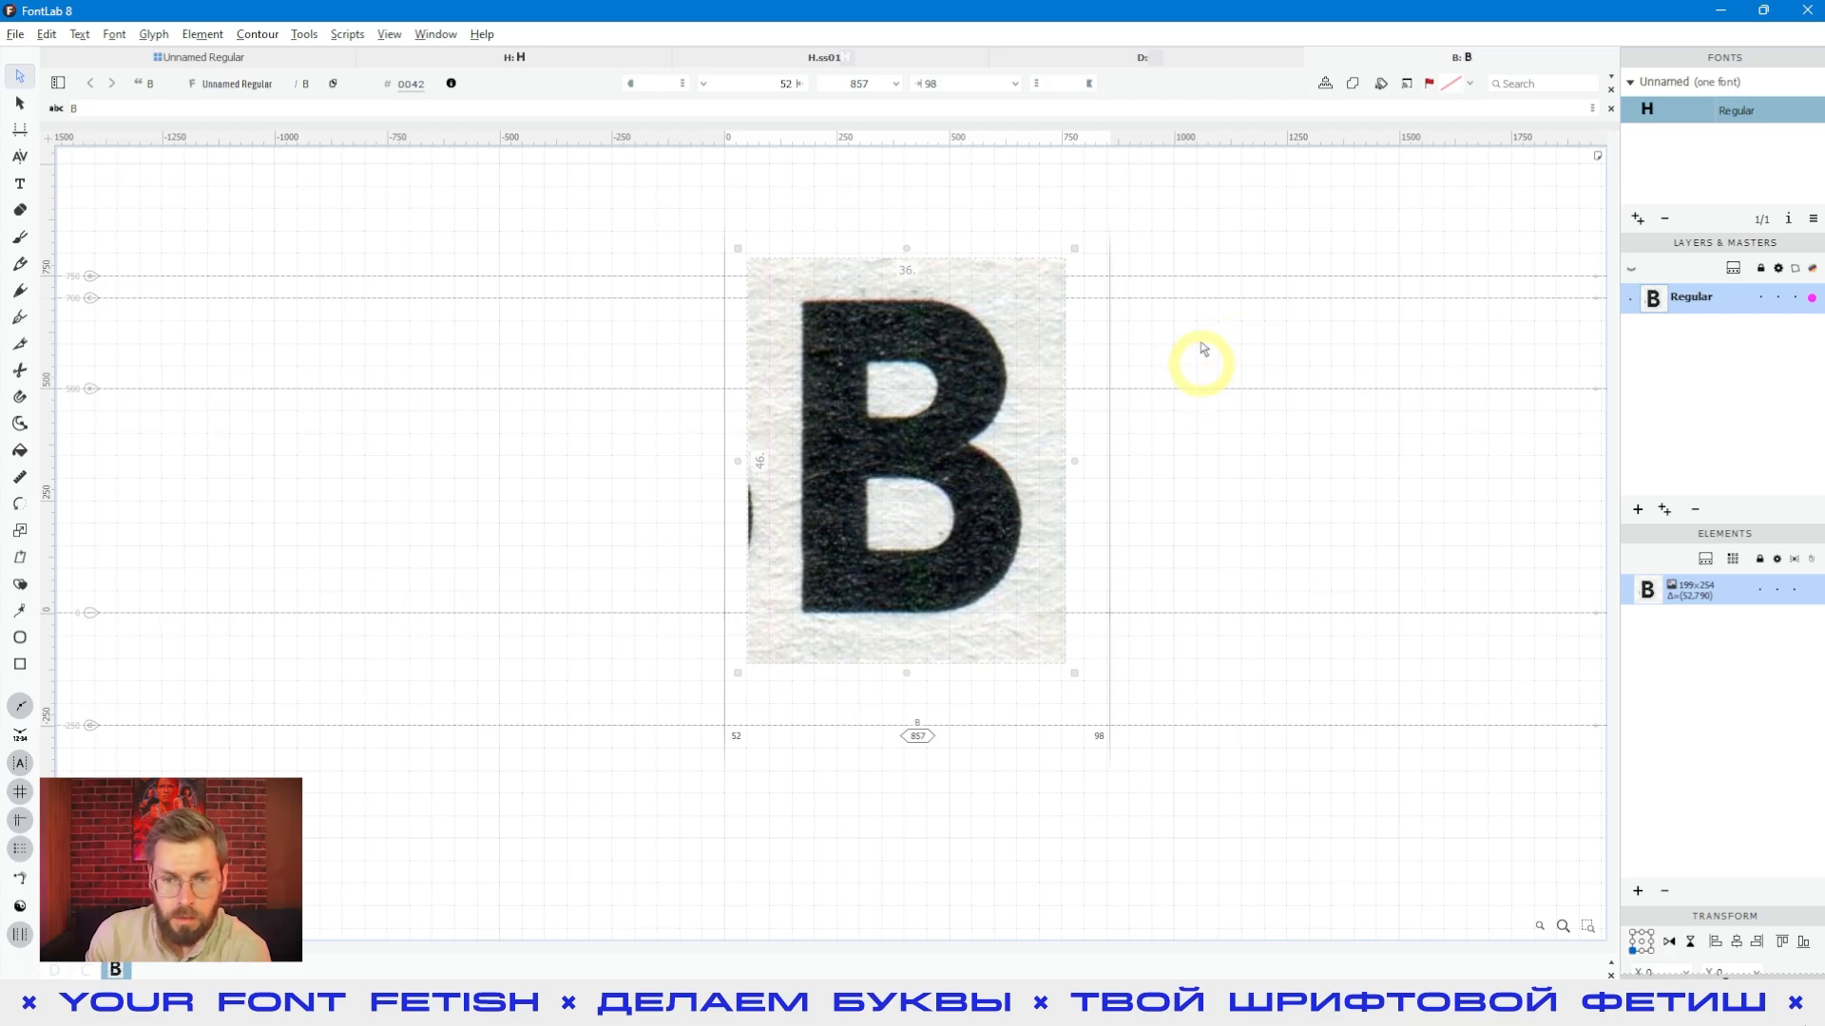
Copy the scanned B picture from the B glyph to the global mask
click(306, 35)
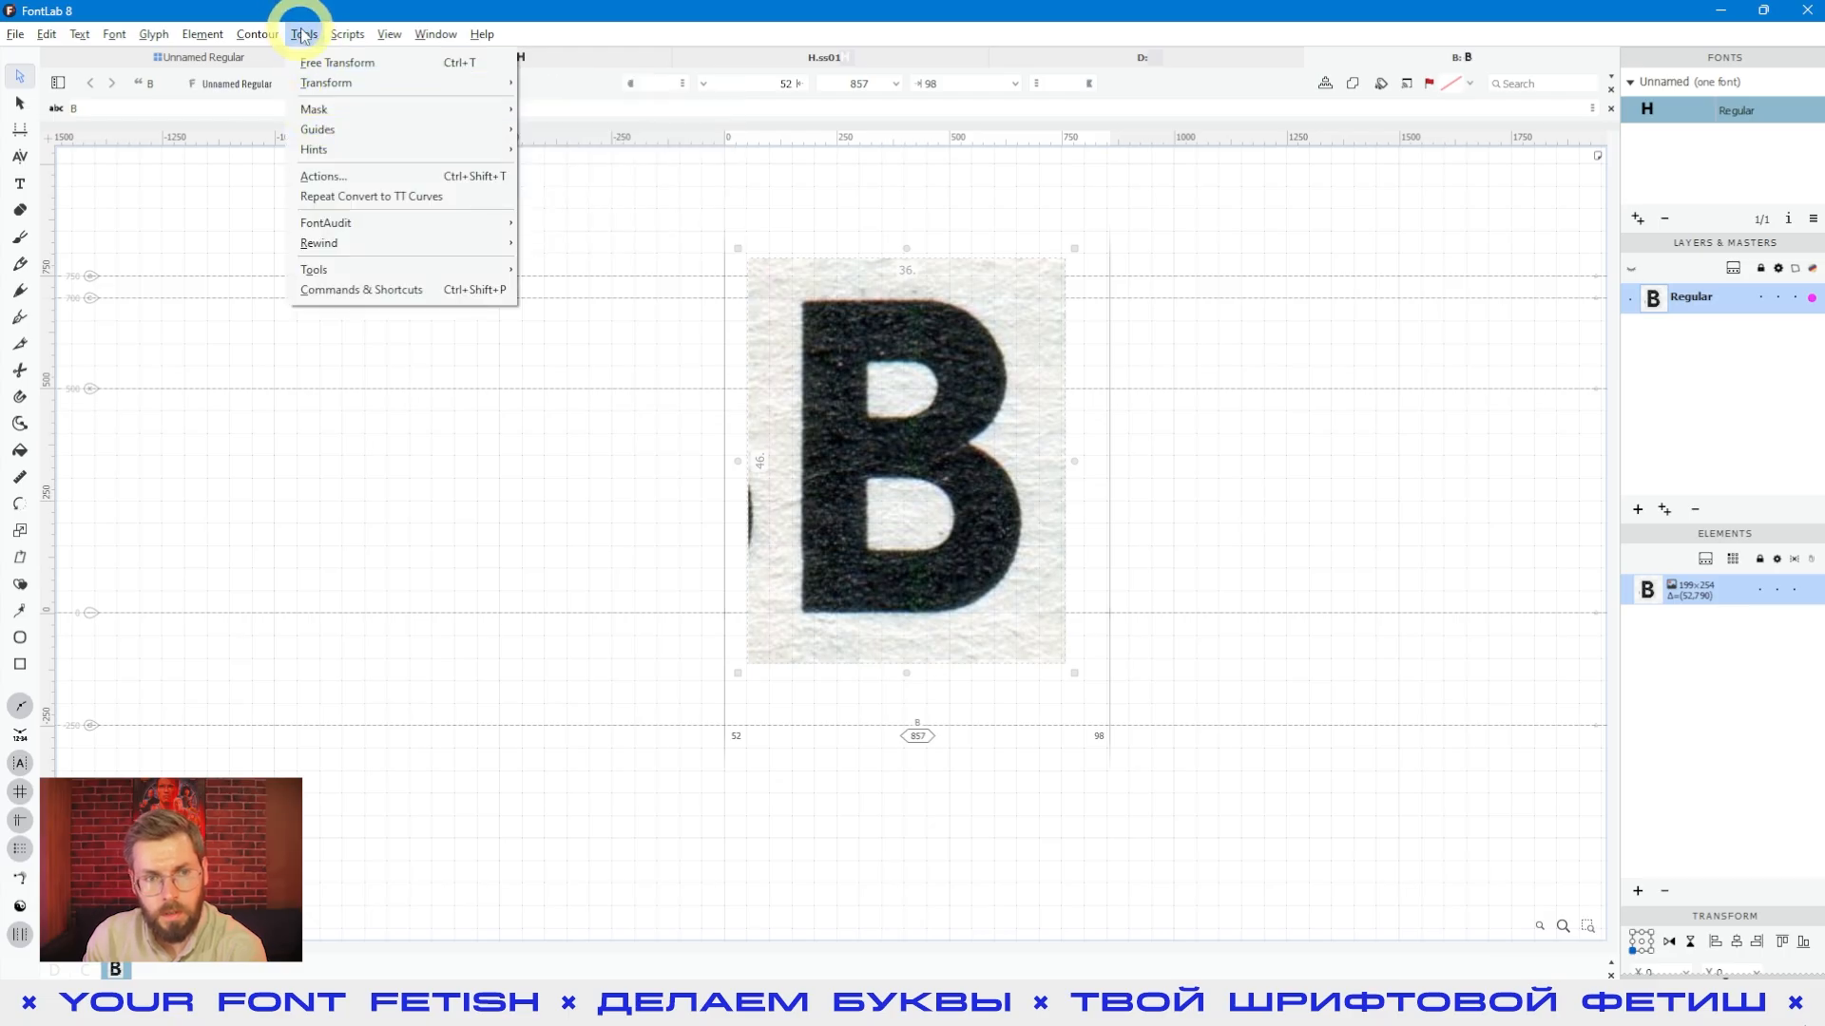
mouse_move(331, 116)
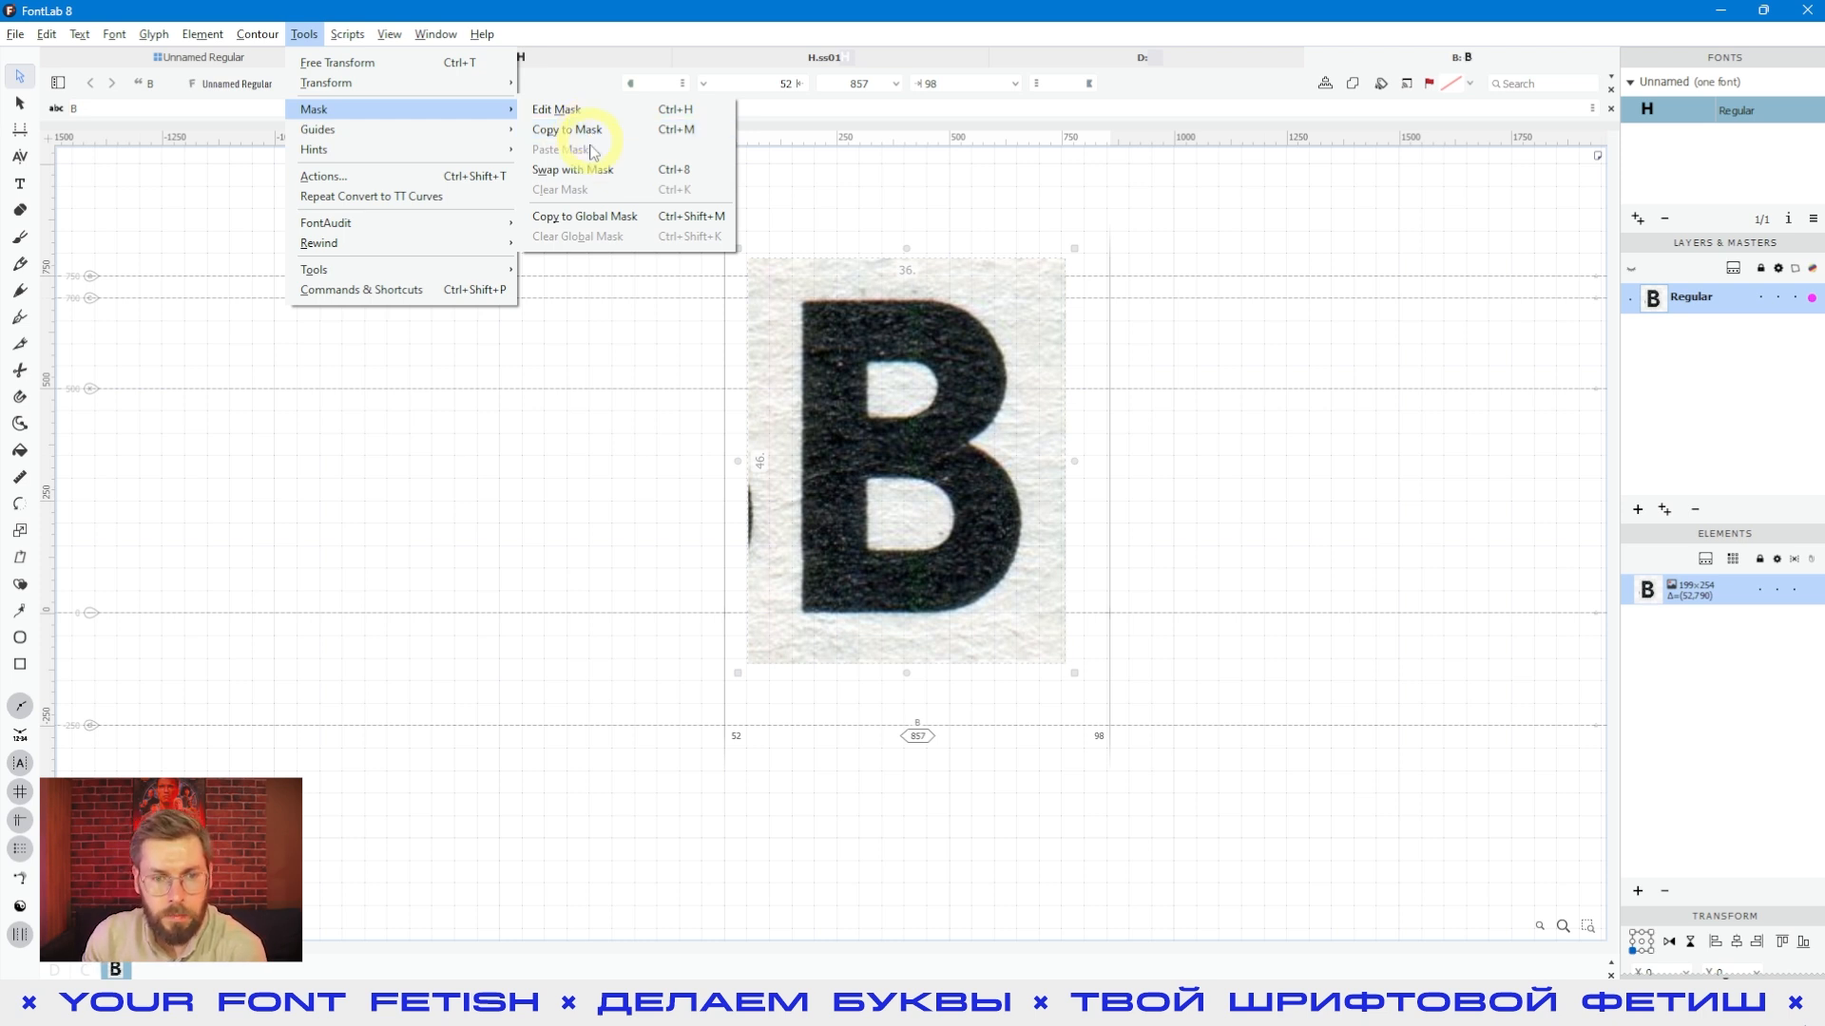
click(627, 217)
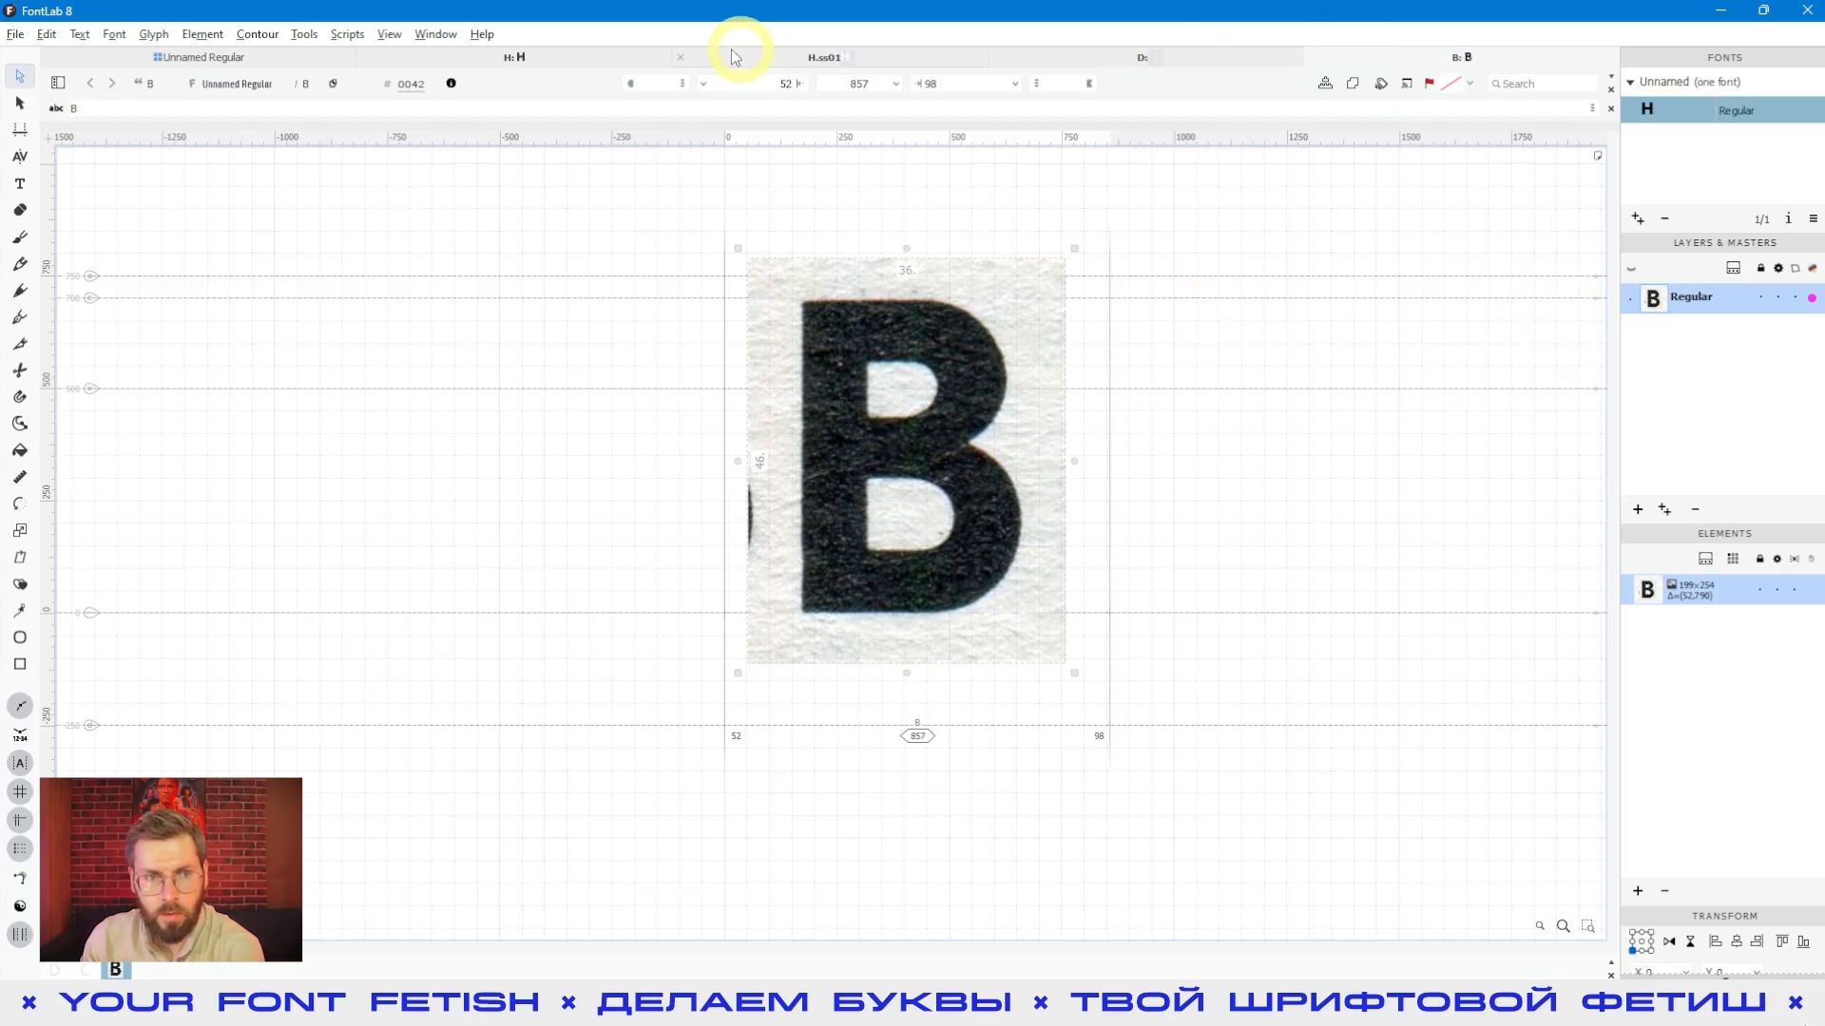
Open the D glyph and the C glyph to check how the global mask shows in them
click(218, 59)
double_click(637, 132)
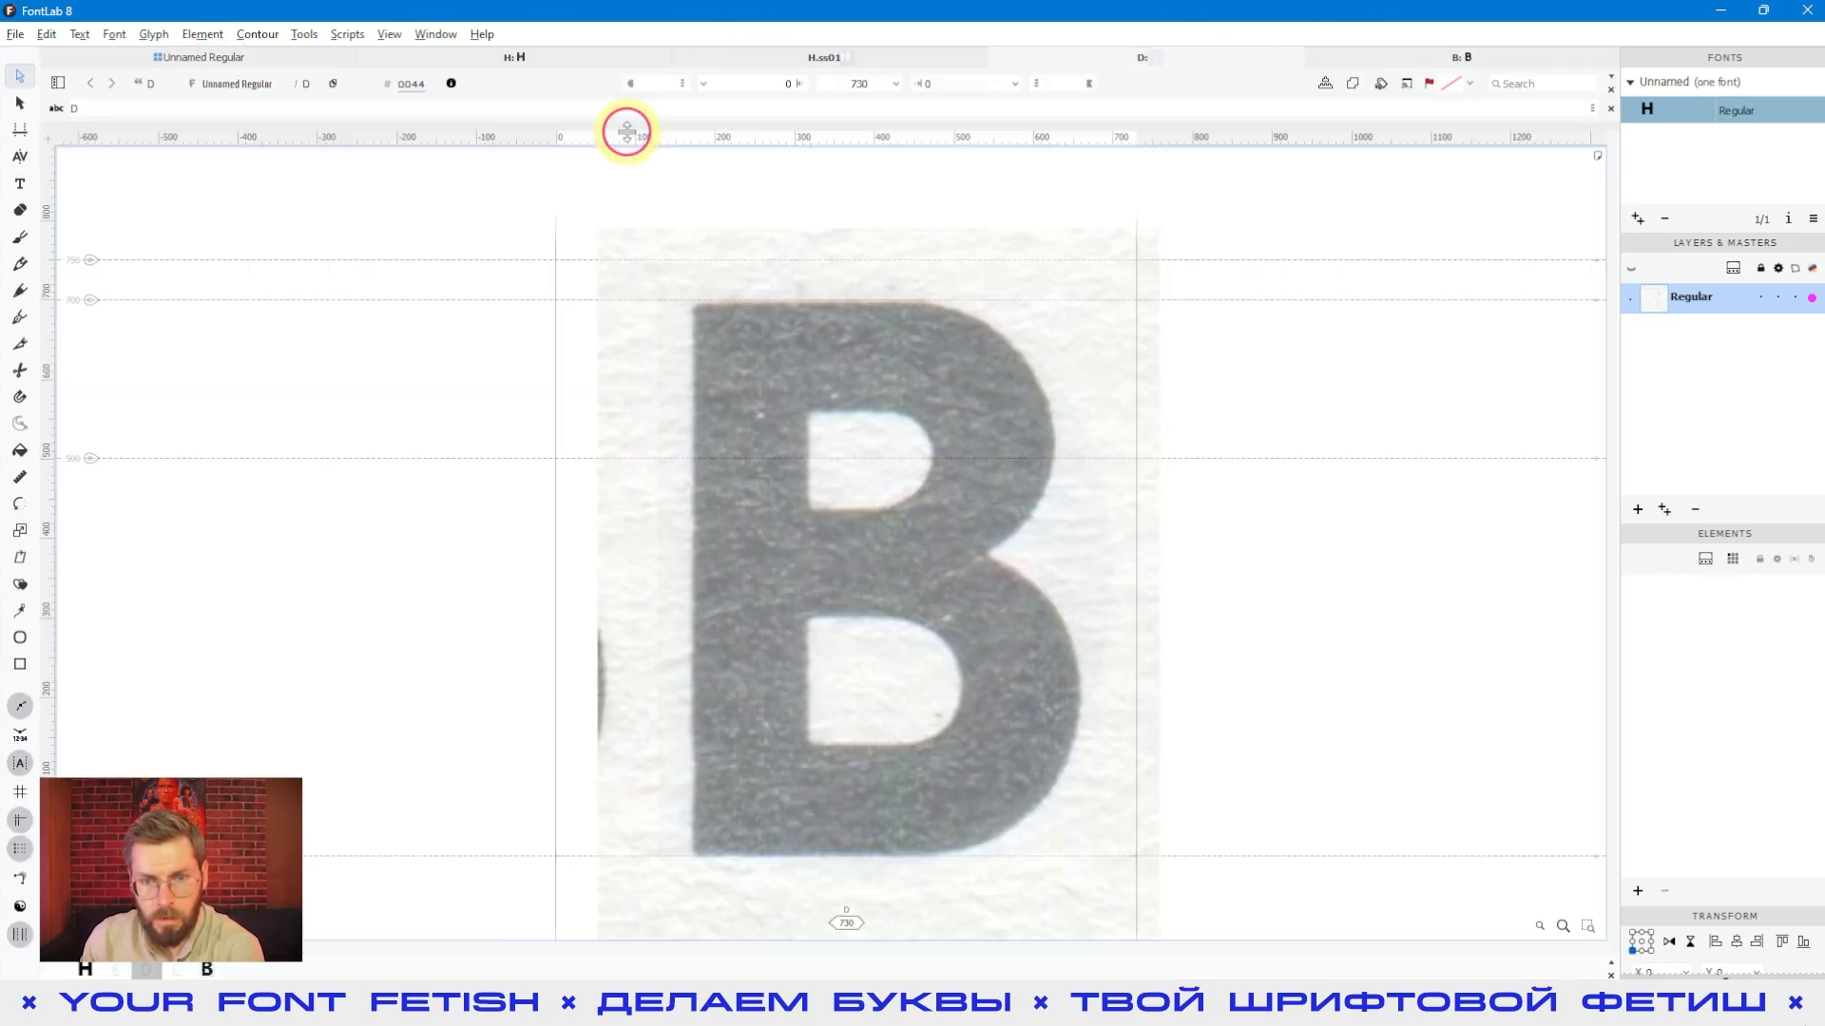
scroll(1195, 381, down, 3)
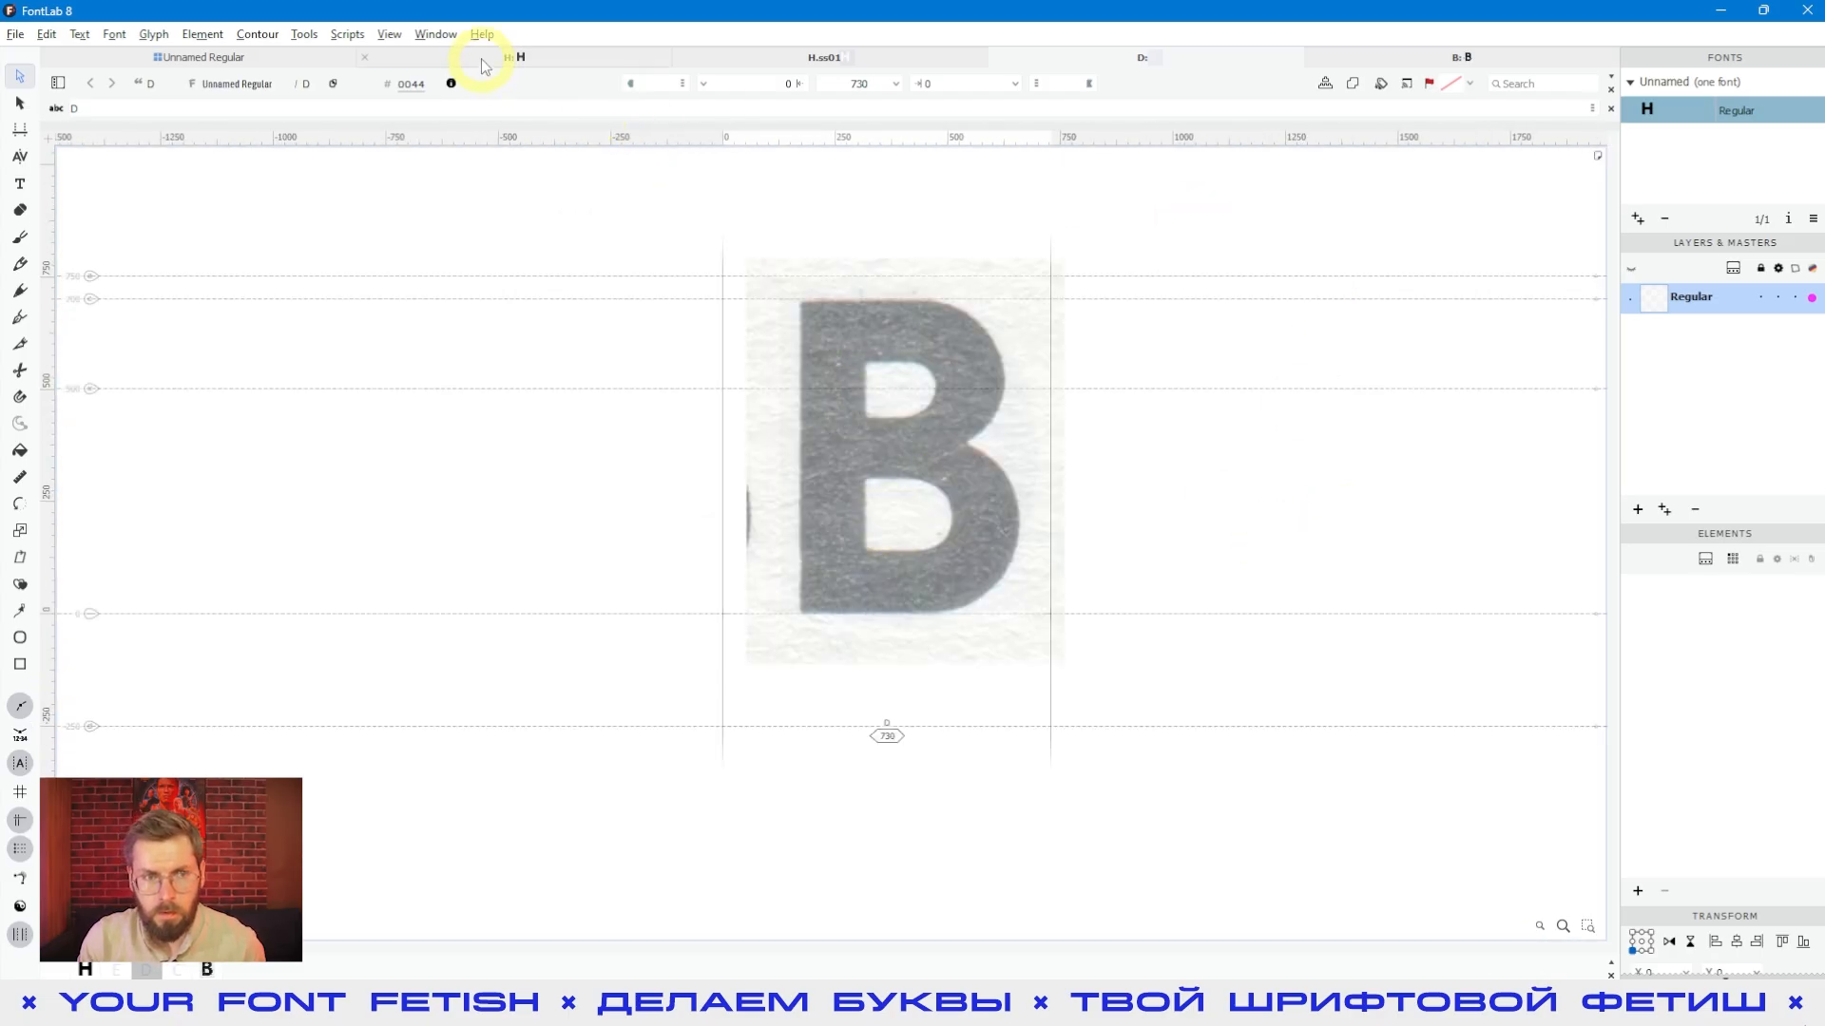
click(163, 57)
double_click(542, 169)
scroll(1088, 449, down, 3)
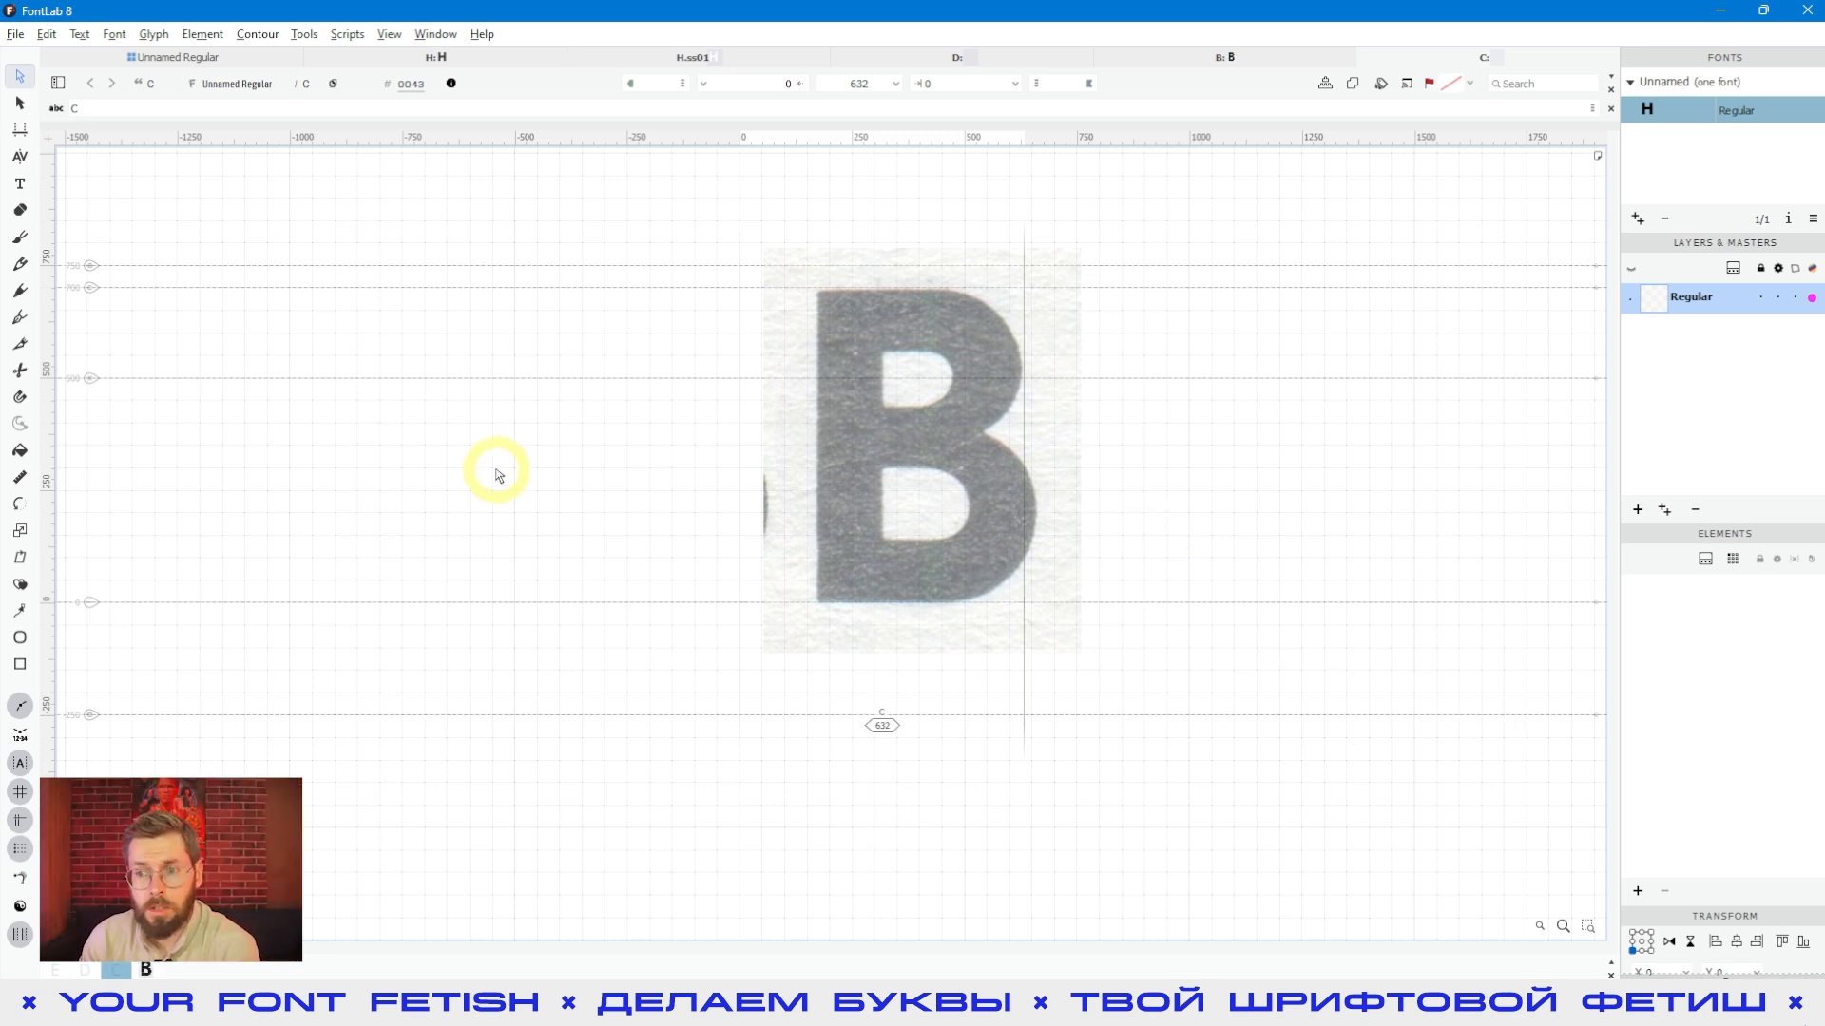
Clear the global mask from within the C glyph and open the E glyph from the font overview
click(301, 35)
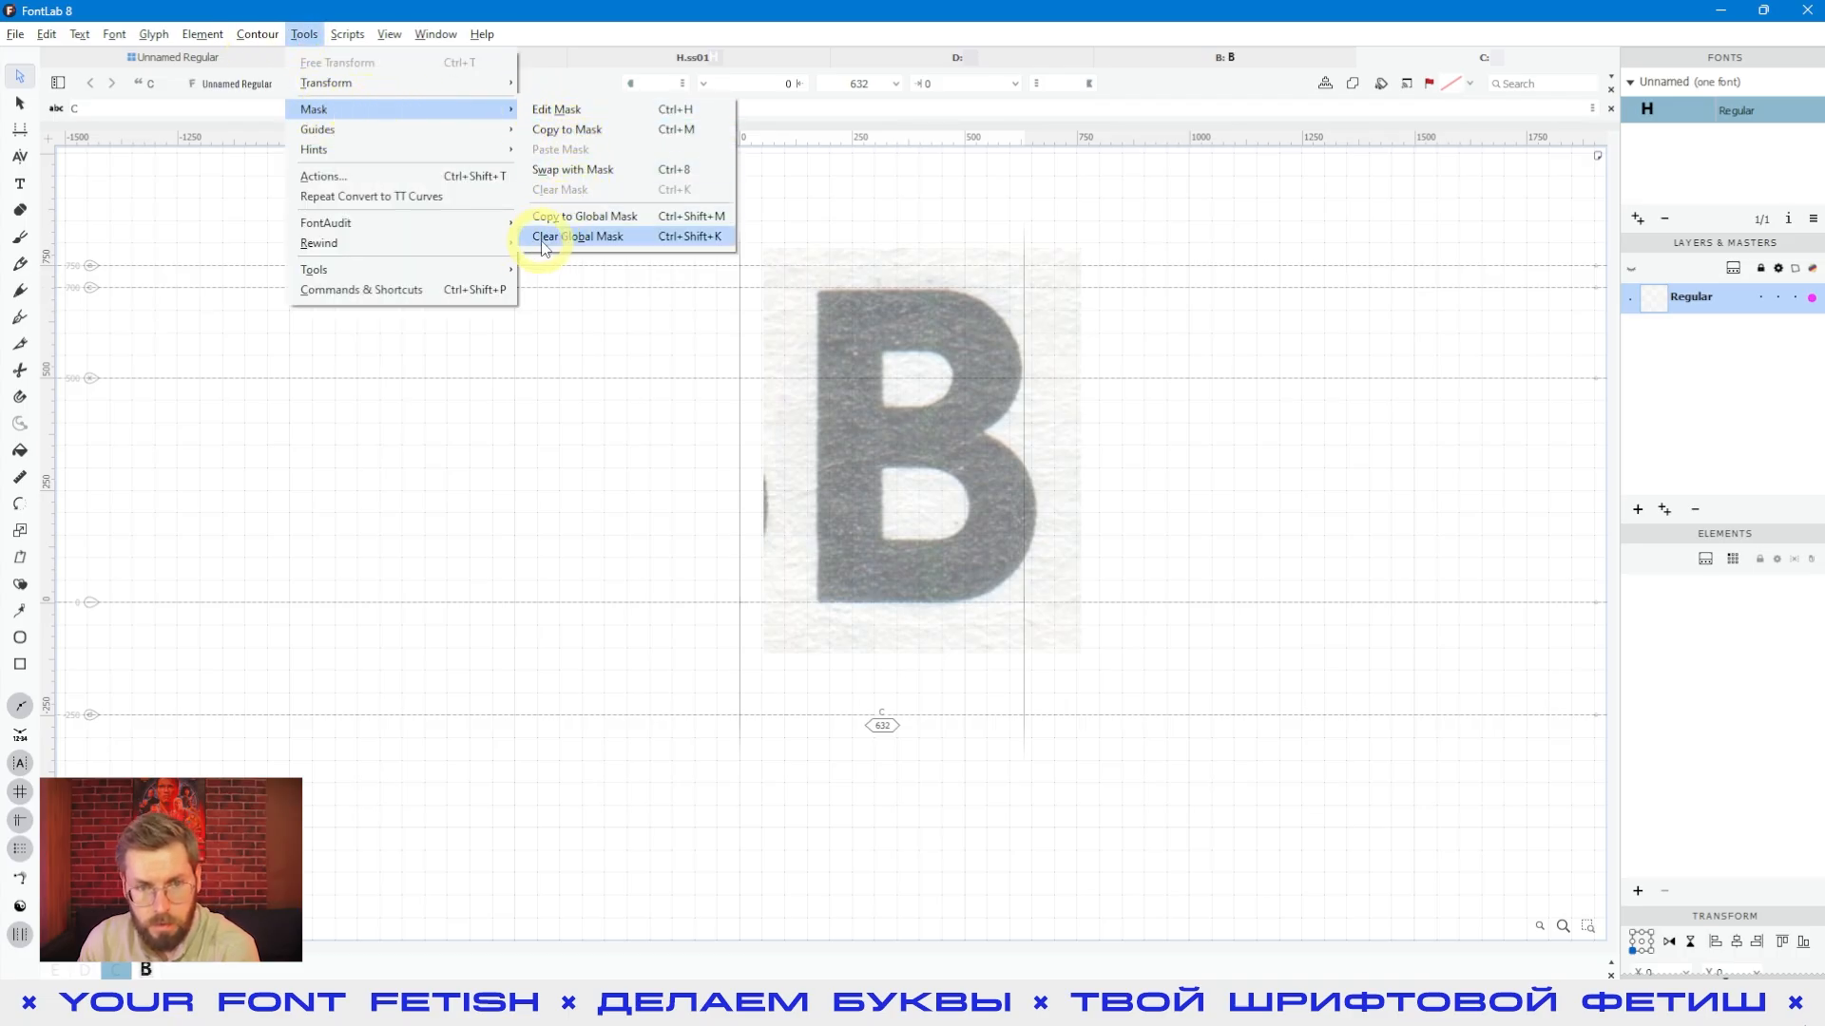
click(597, 243)
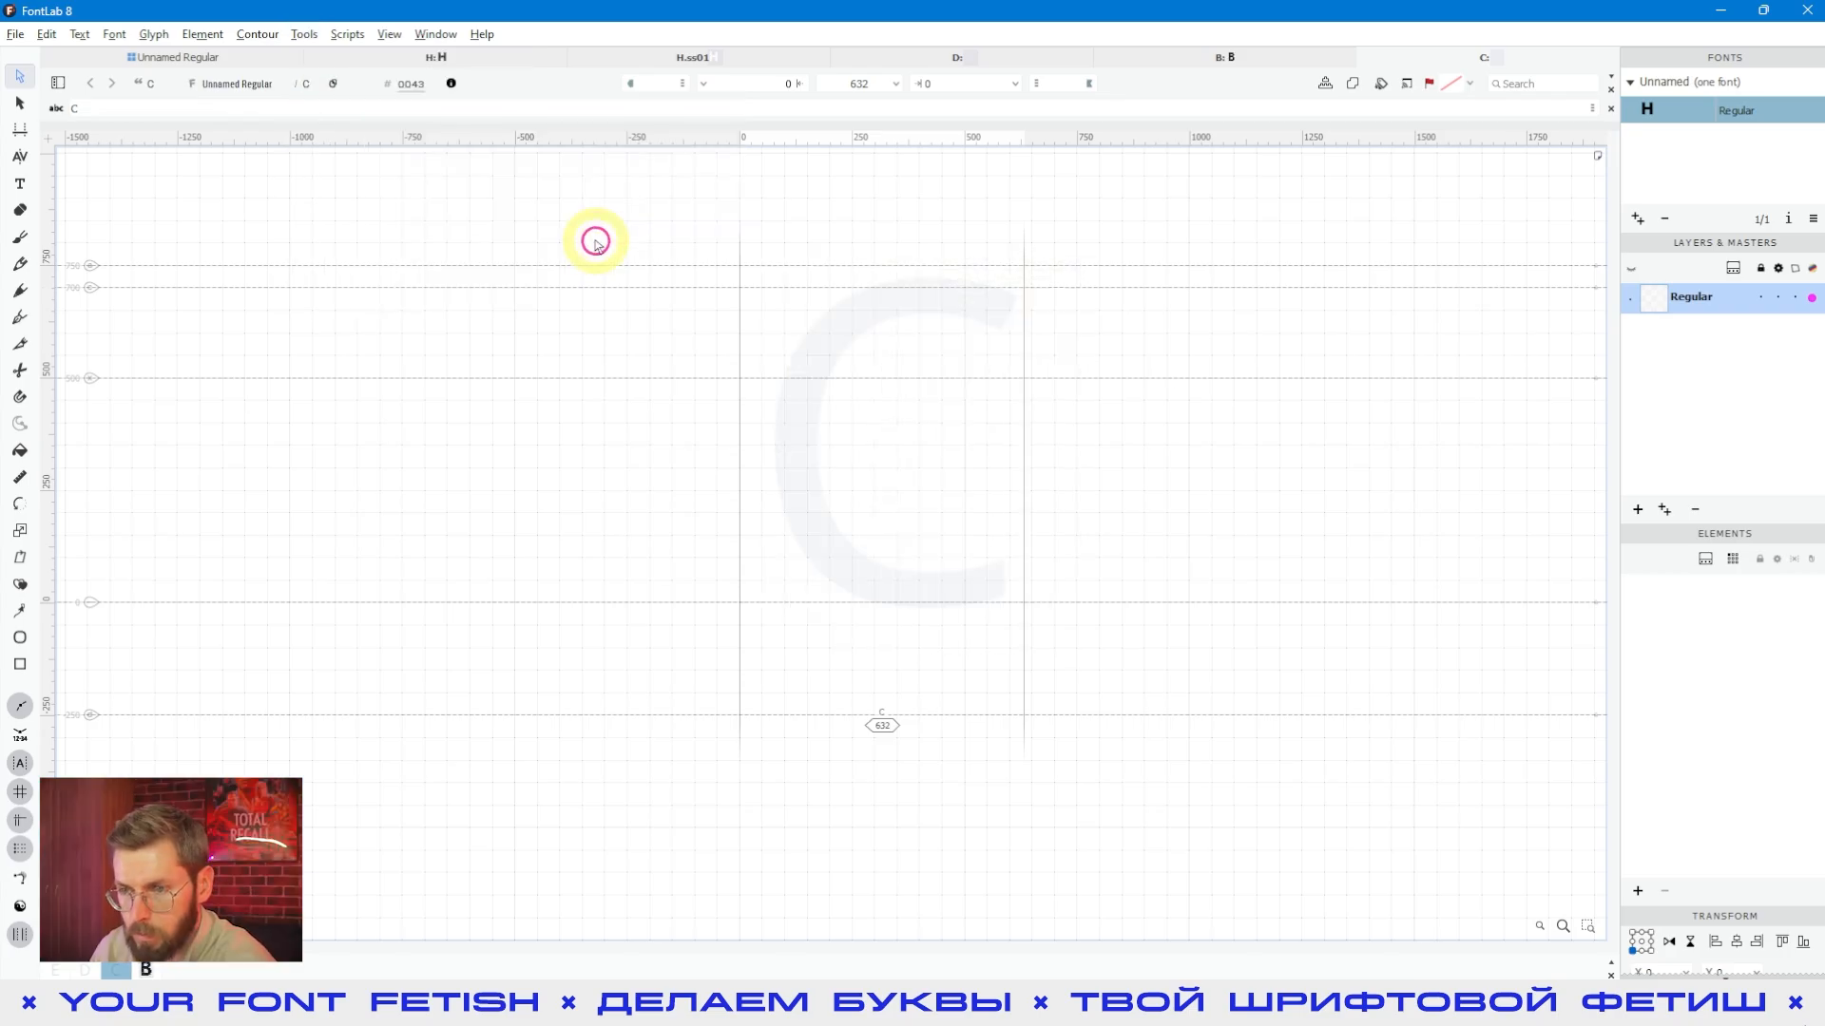
click(190, 58)
click(680, 146)
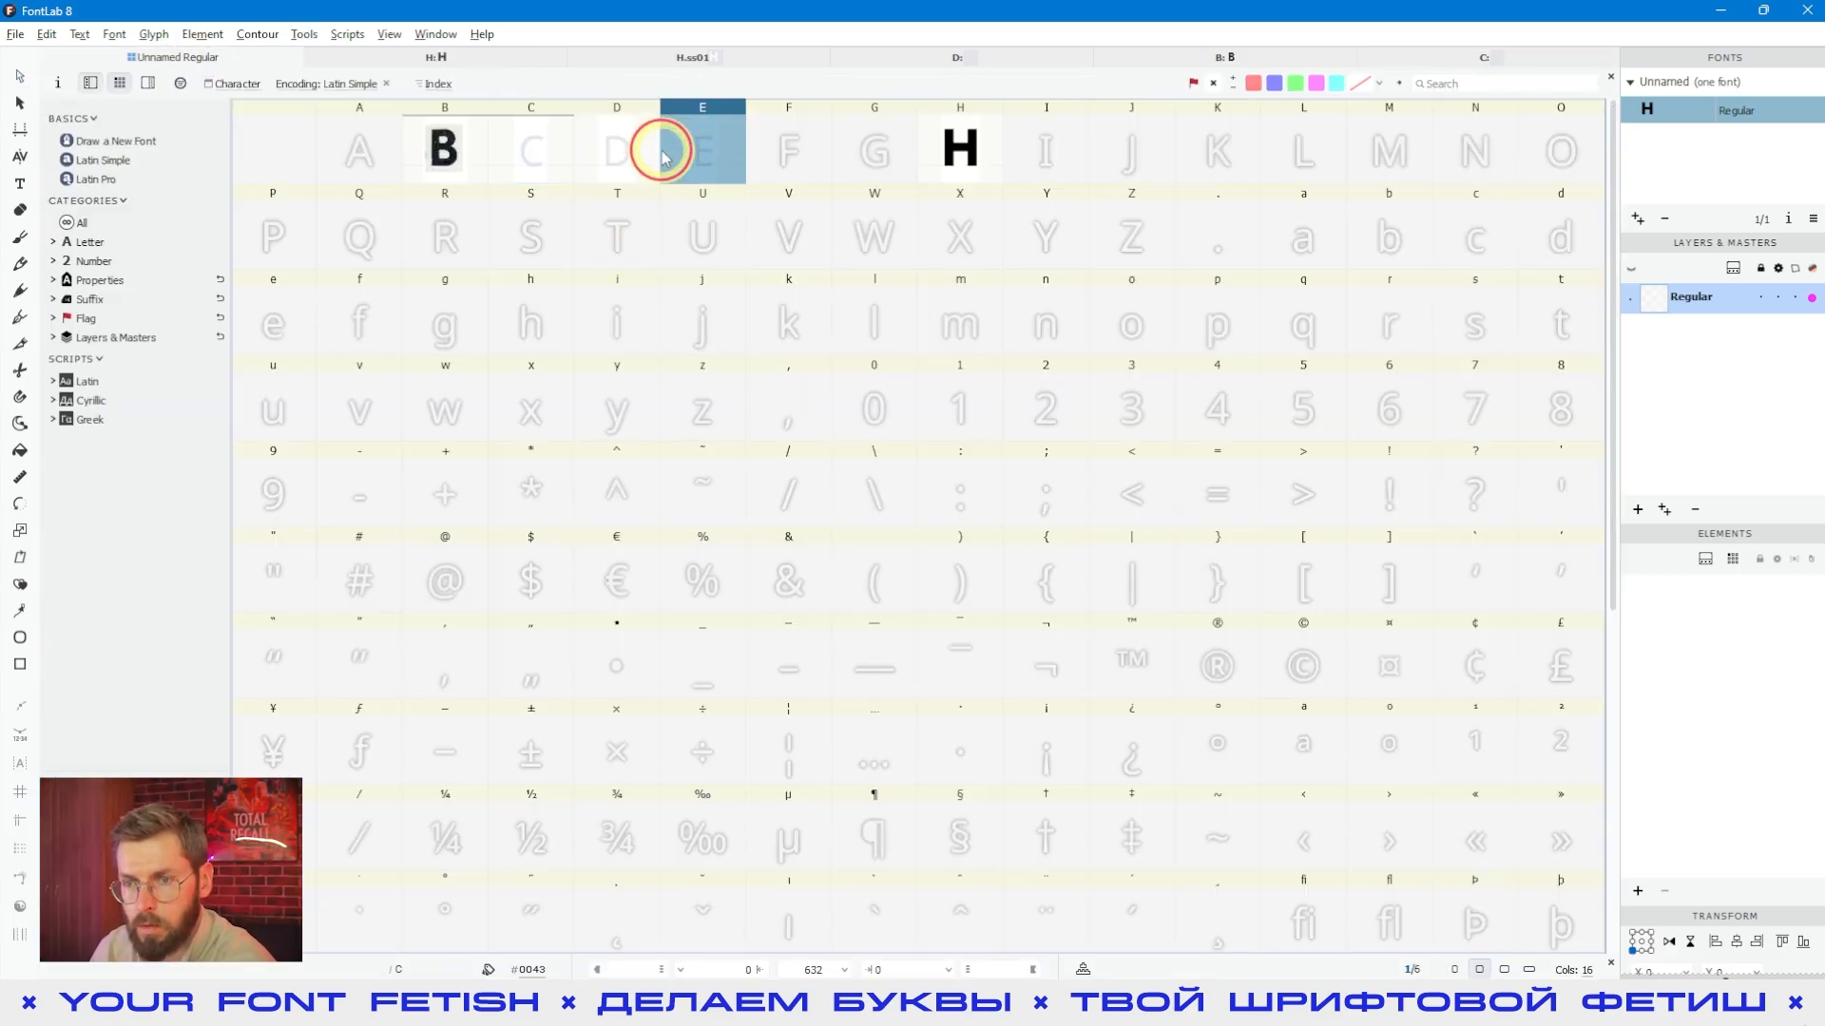
double_click(689, 146)
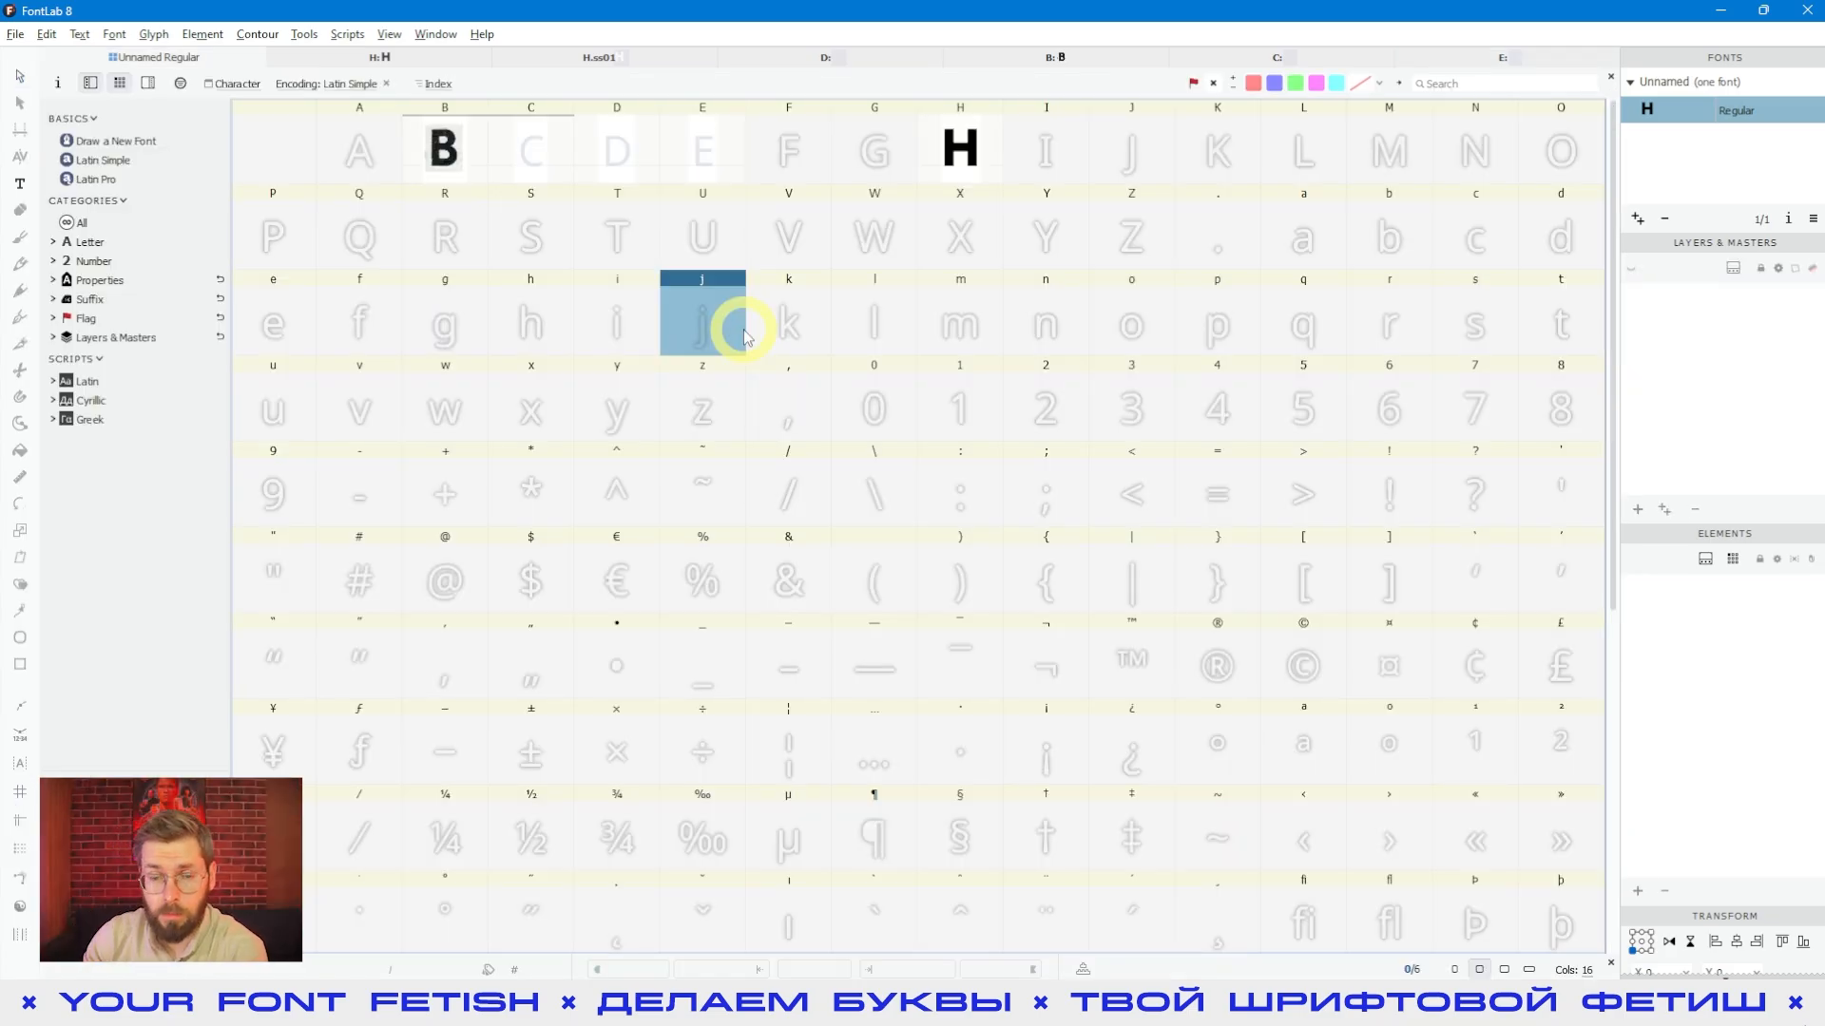
Open the D glyph and turn off the display of the global mask
click(639, 152)
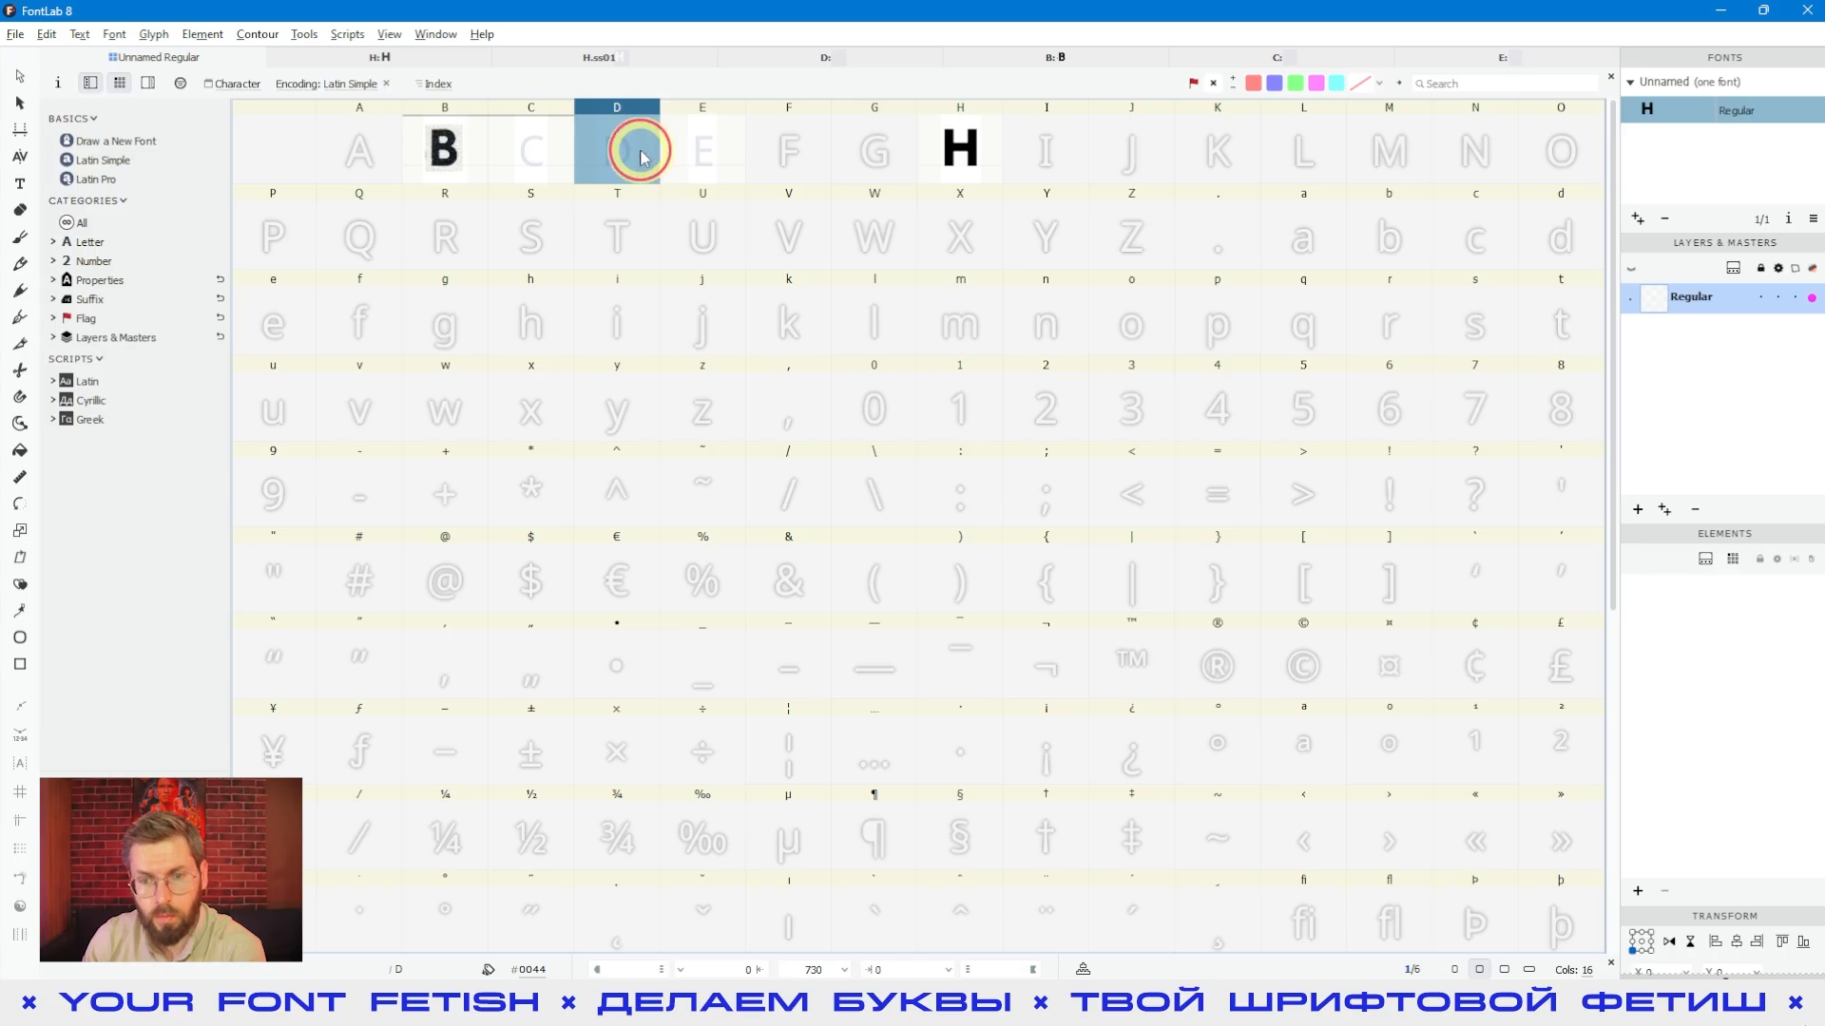
double_click(639, 152)
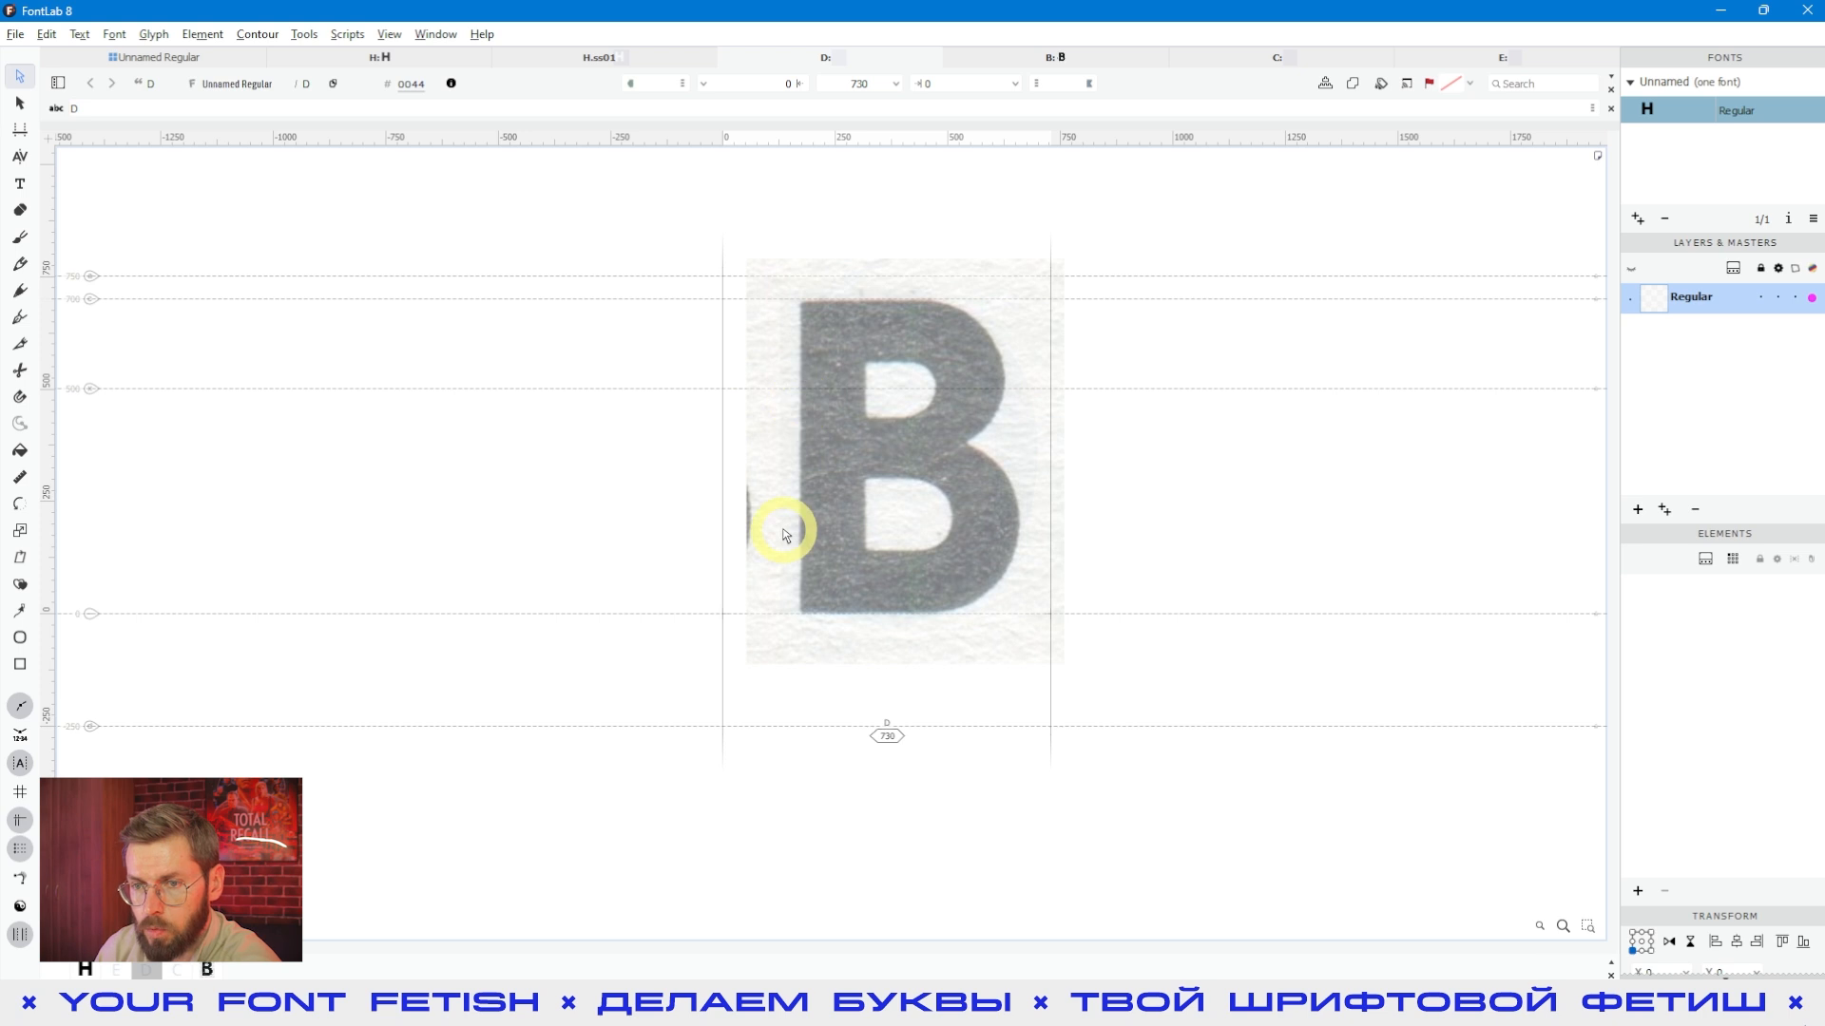
click(389, 35)
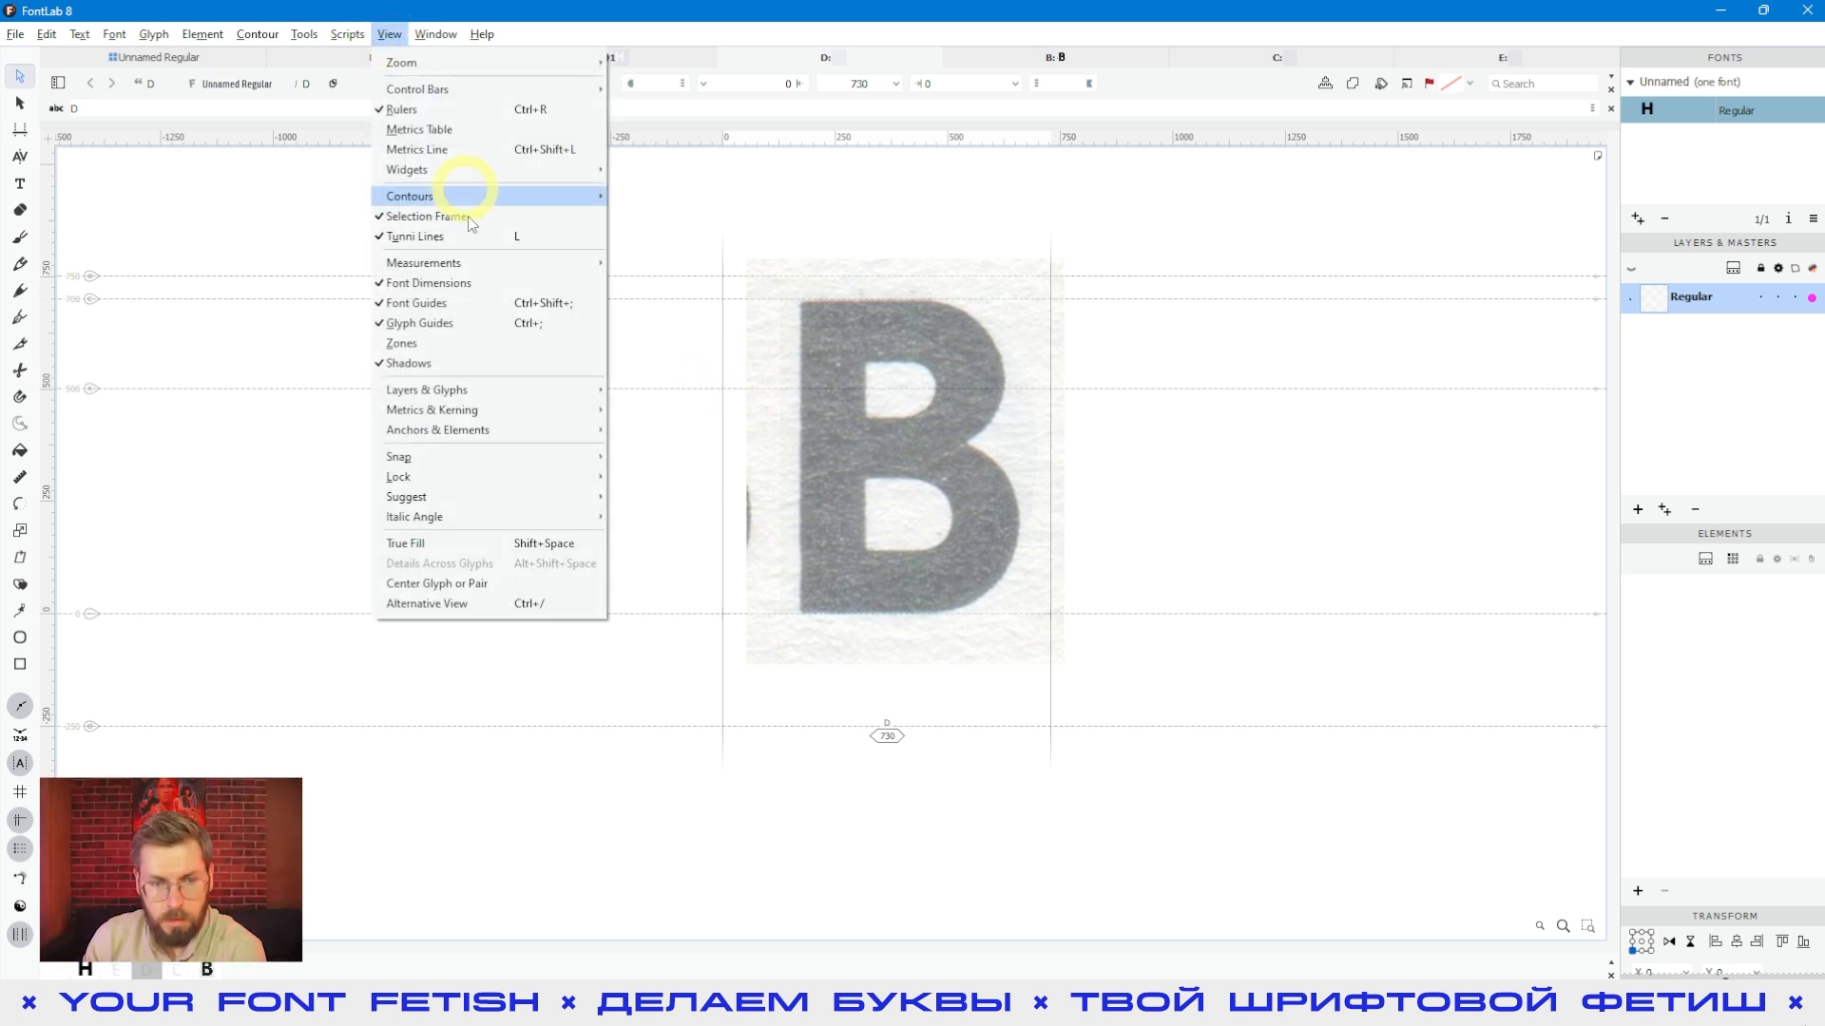
mouse_move(418, 391)
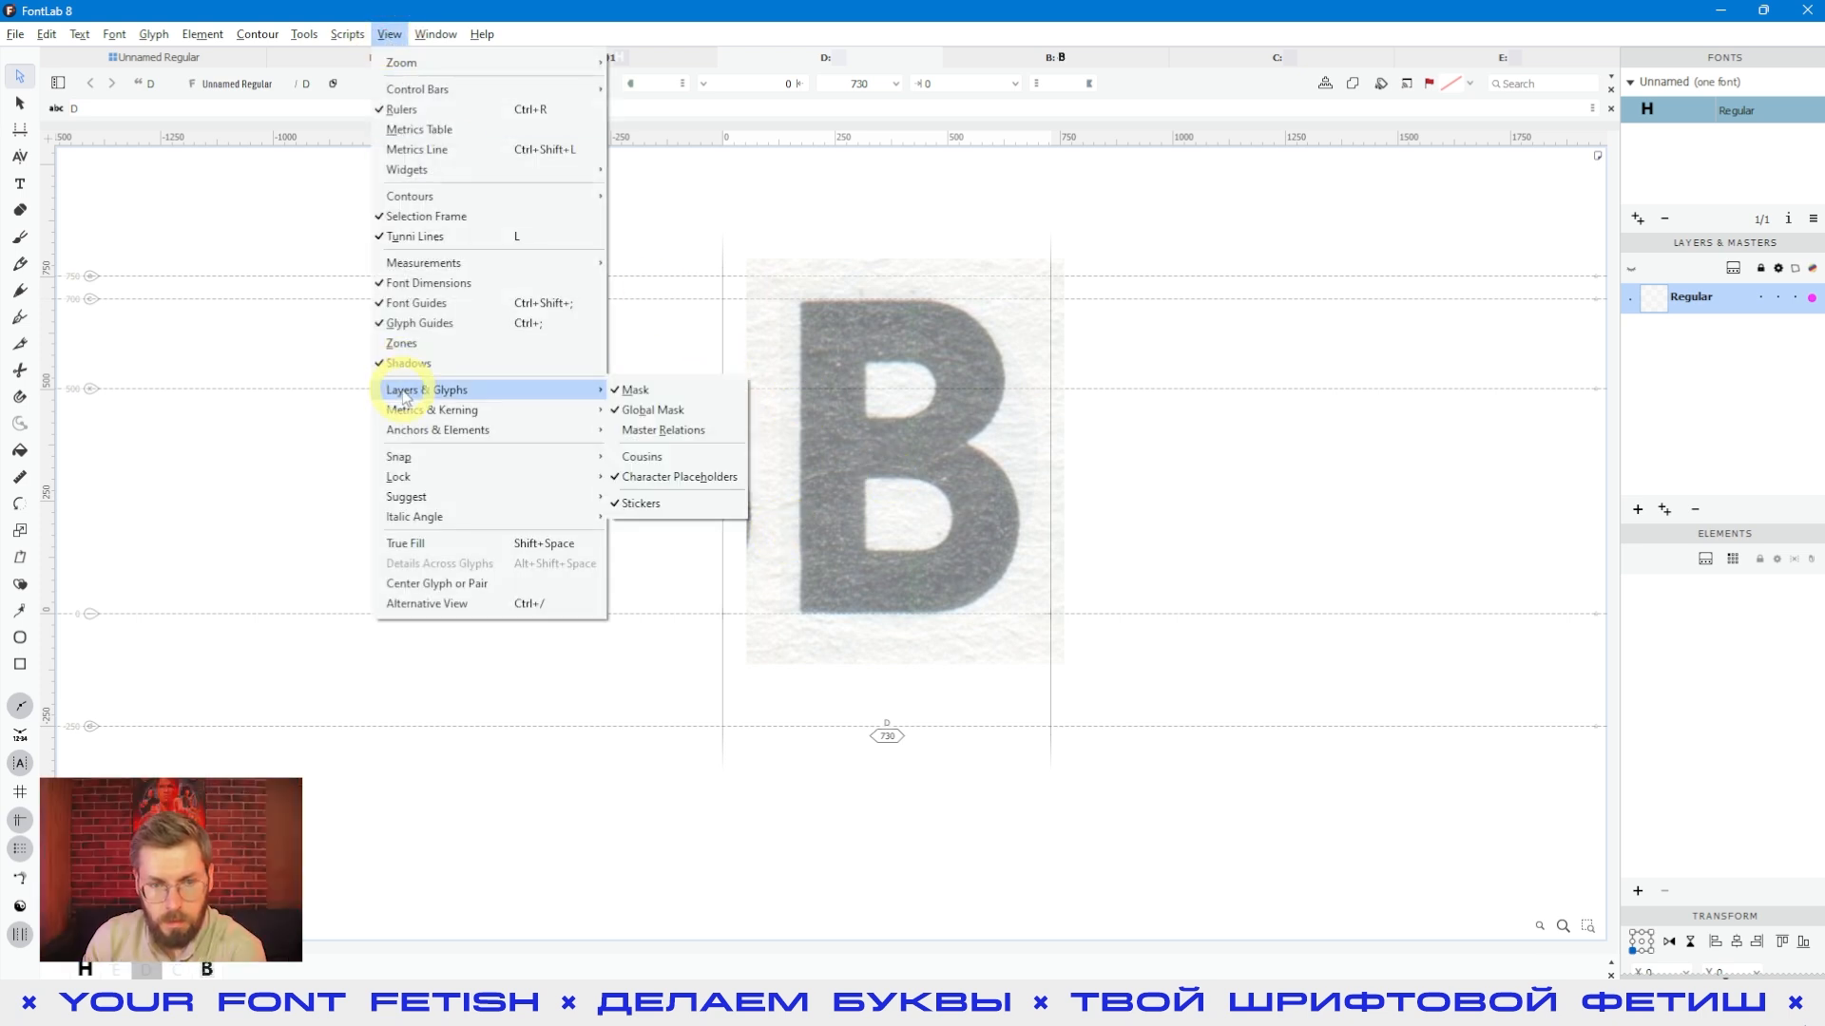
click(637, 417)
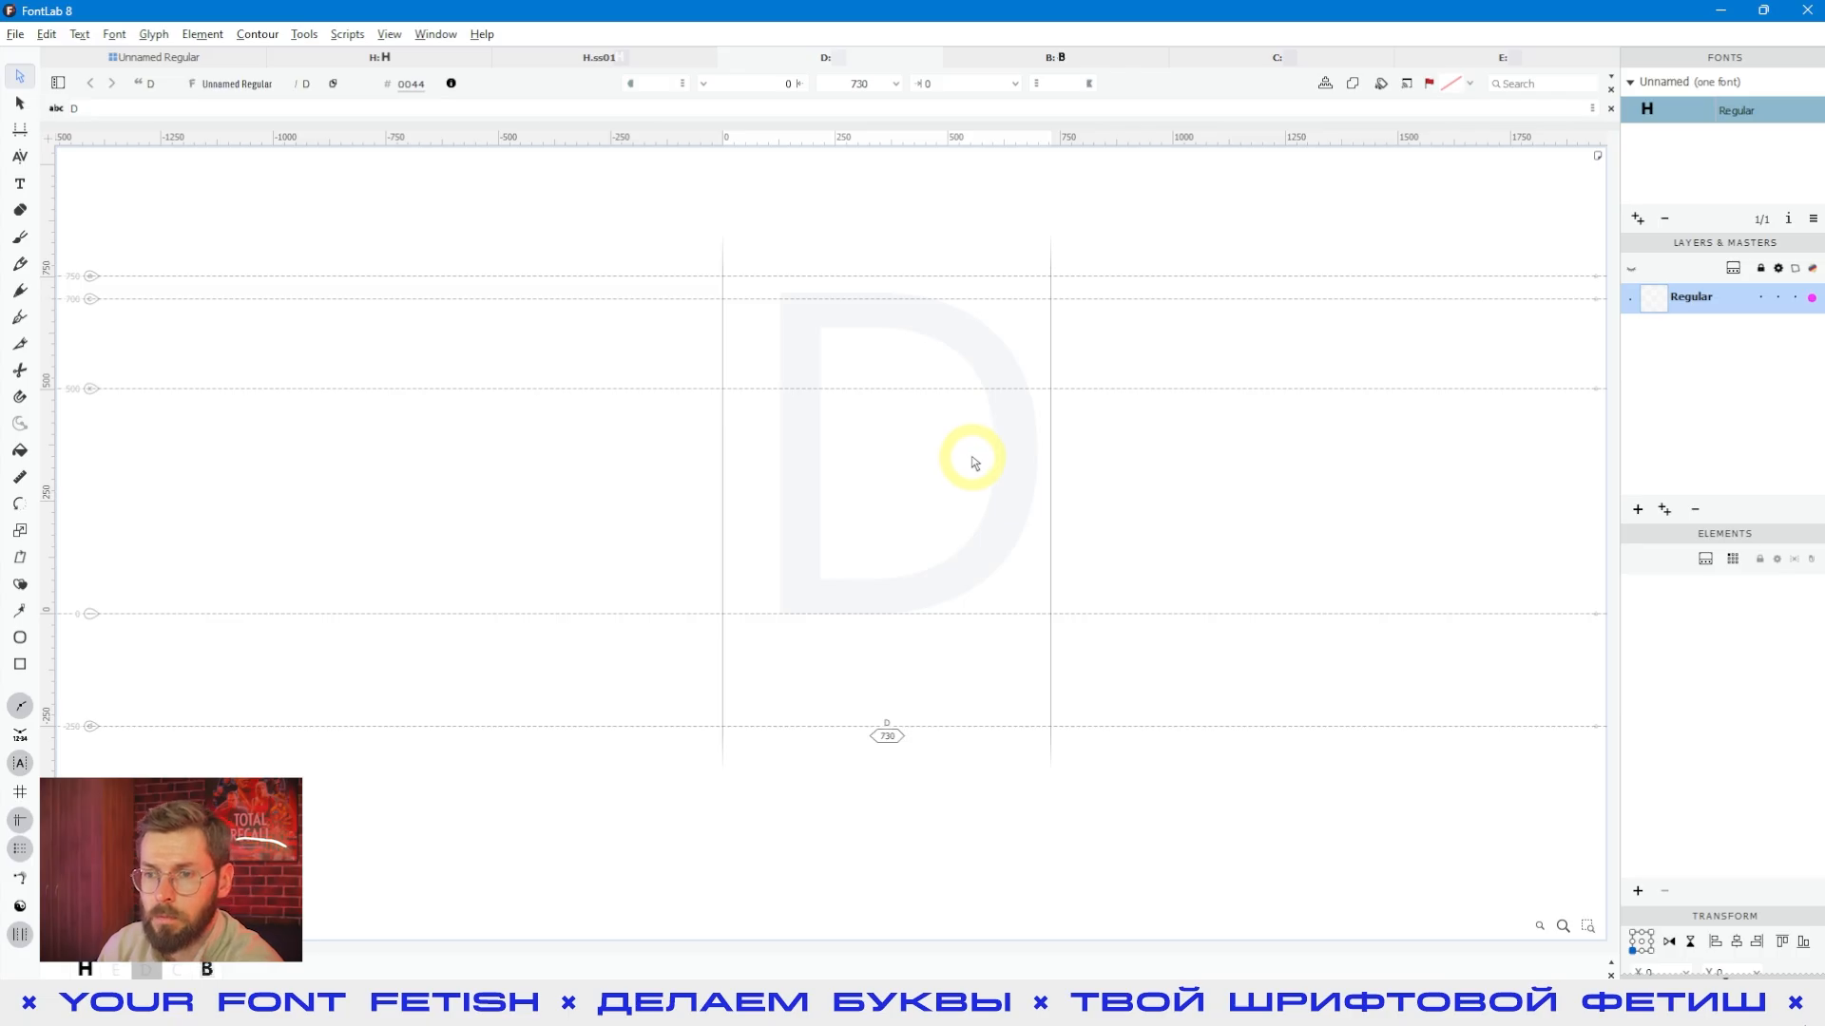
Paste three nested rectangular contours into the D glyph and copy them to the global mask
key(ctrl+v)
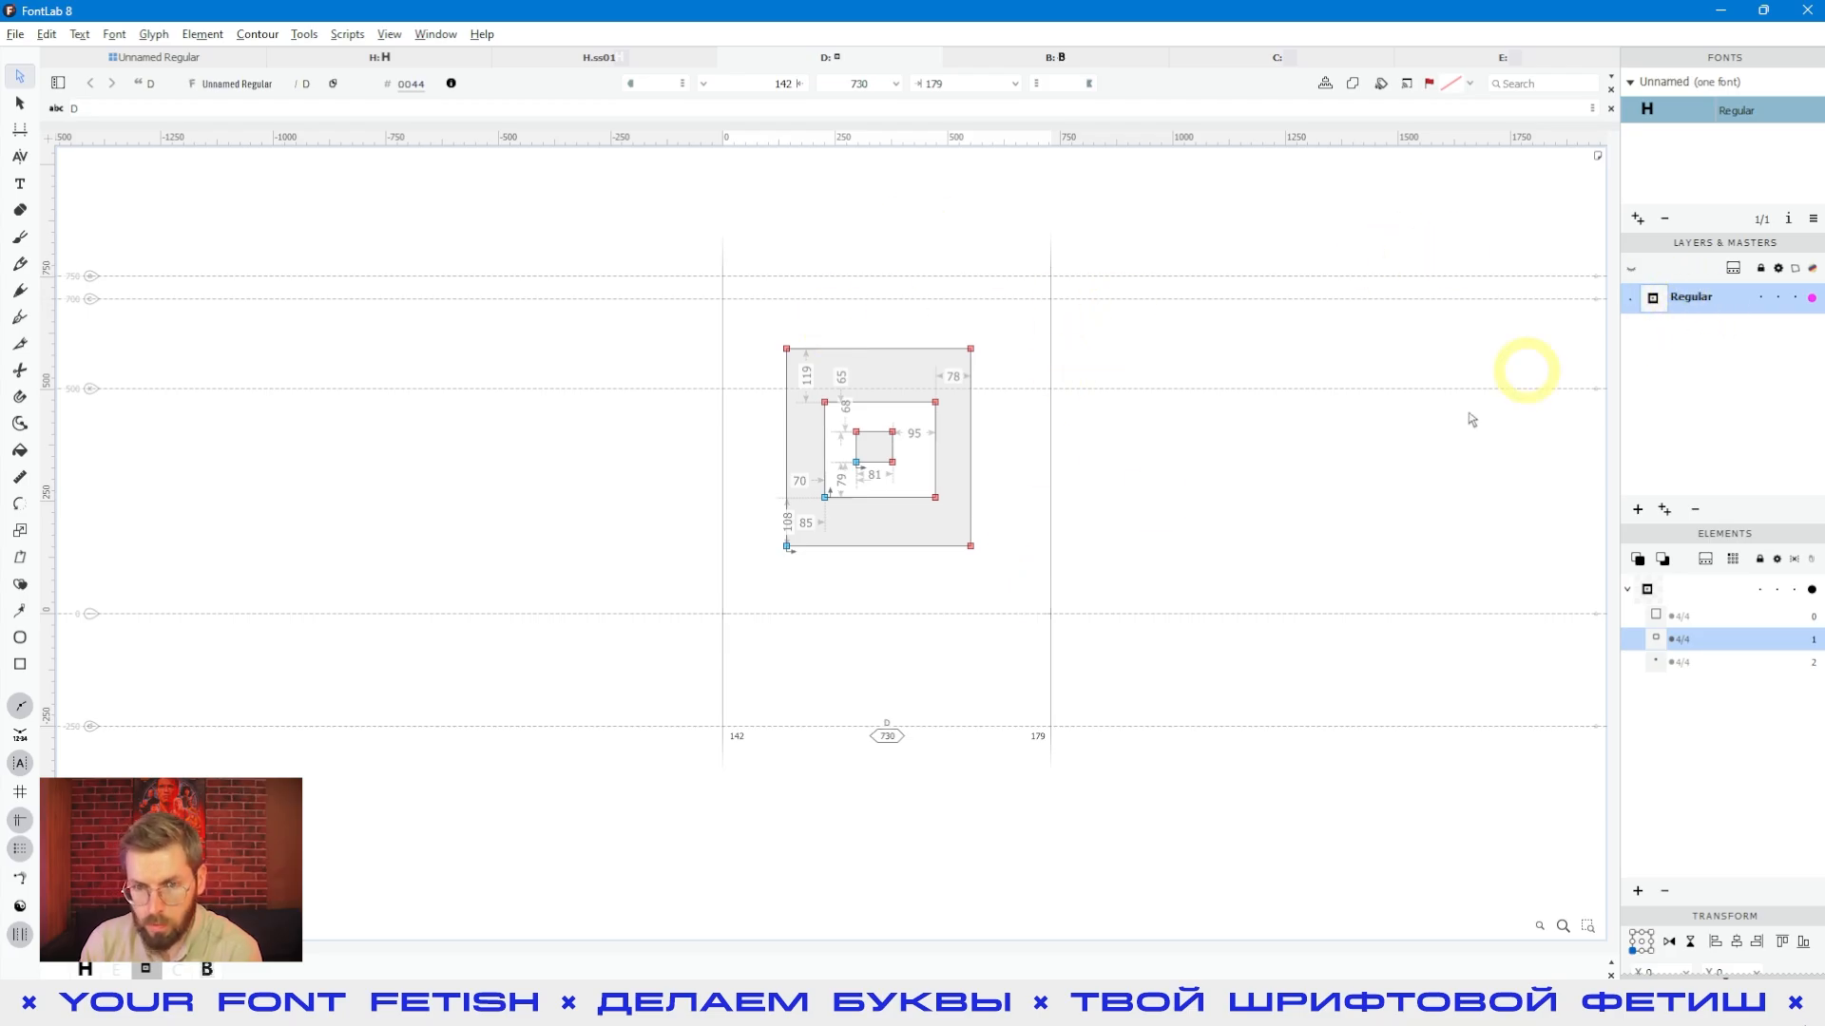
click(347, 34)
mouse_move(313, 38)
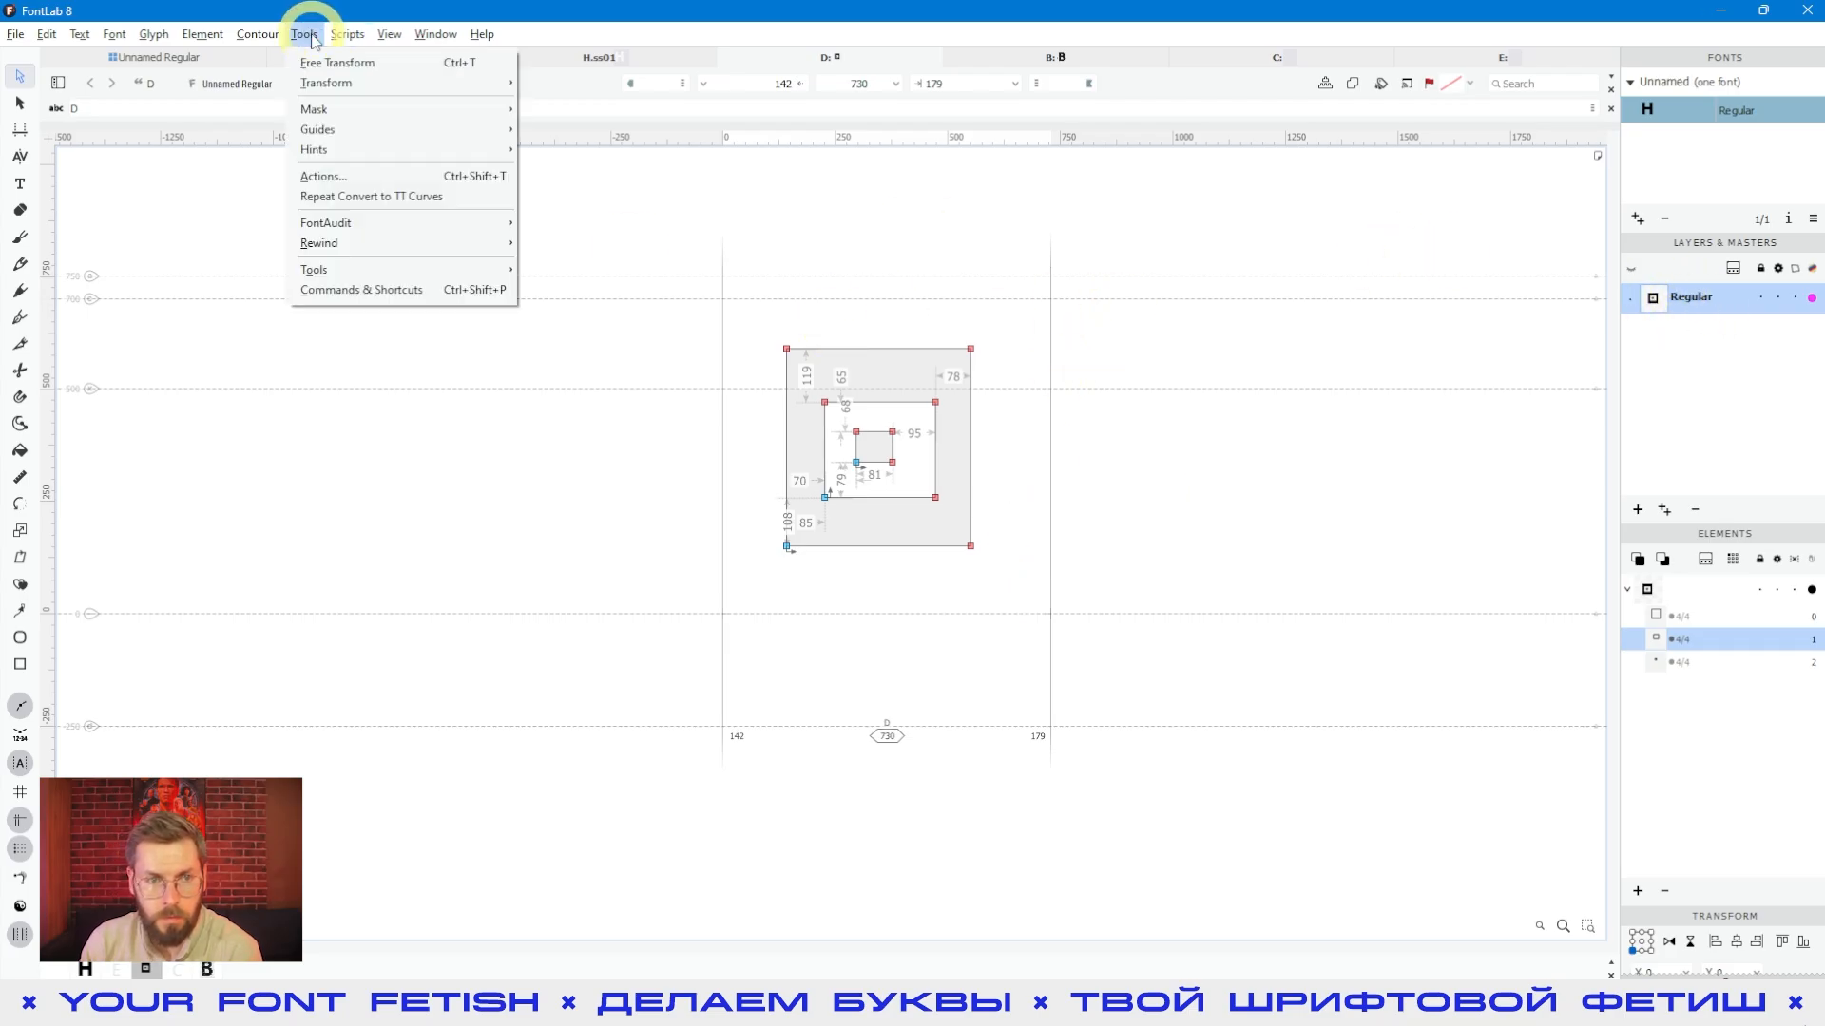
mouse_move(323, 111)
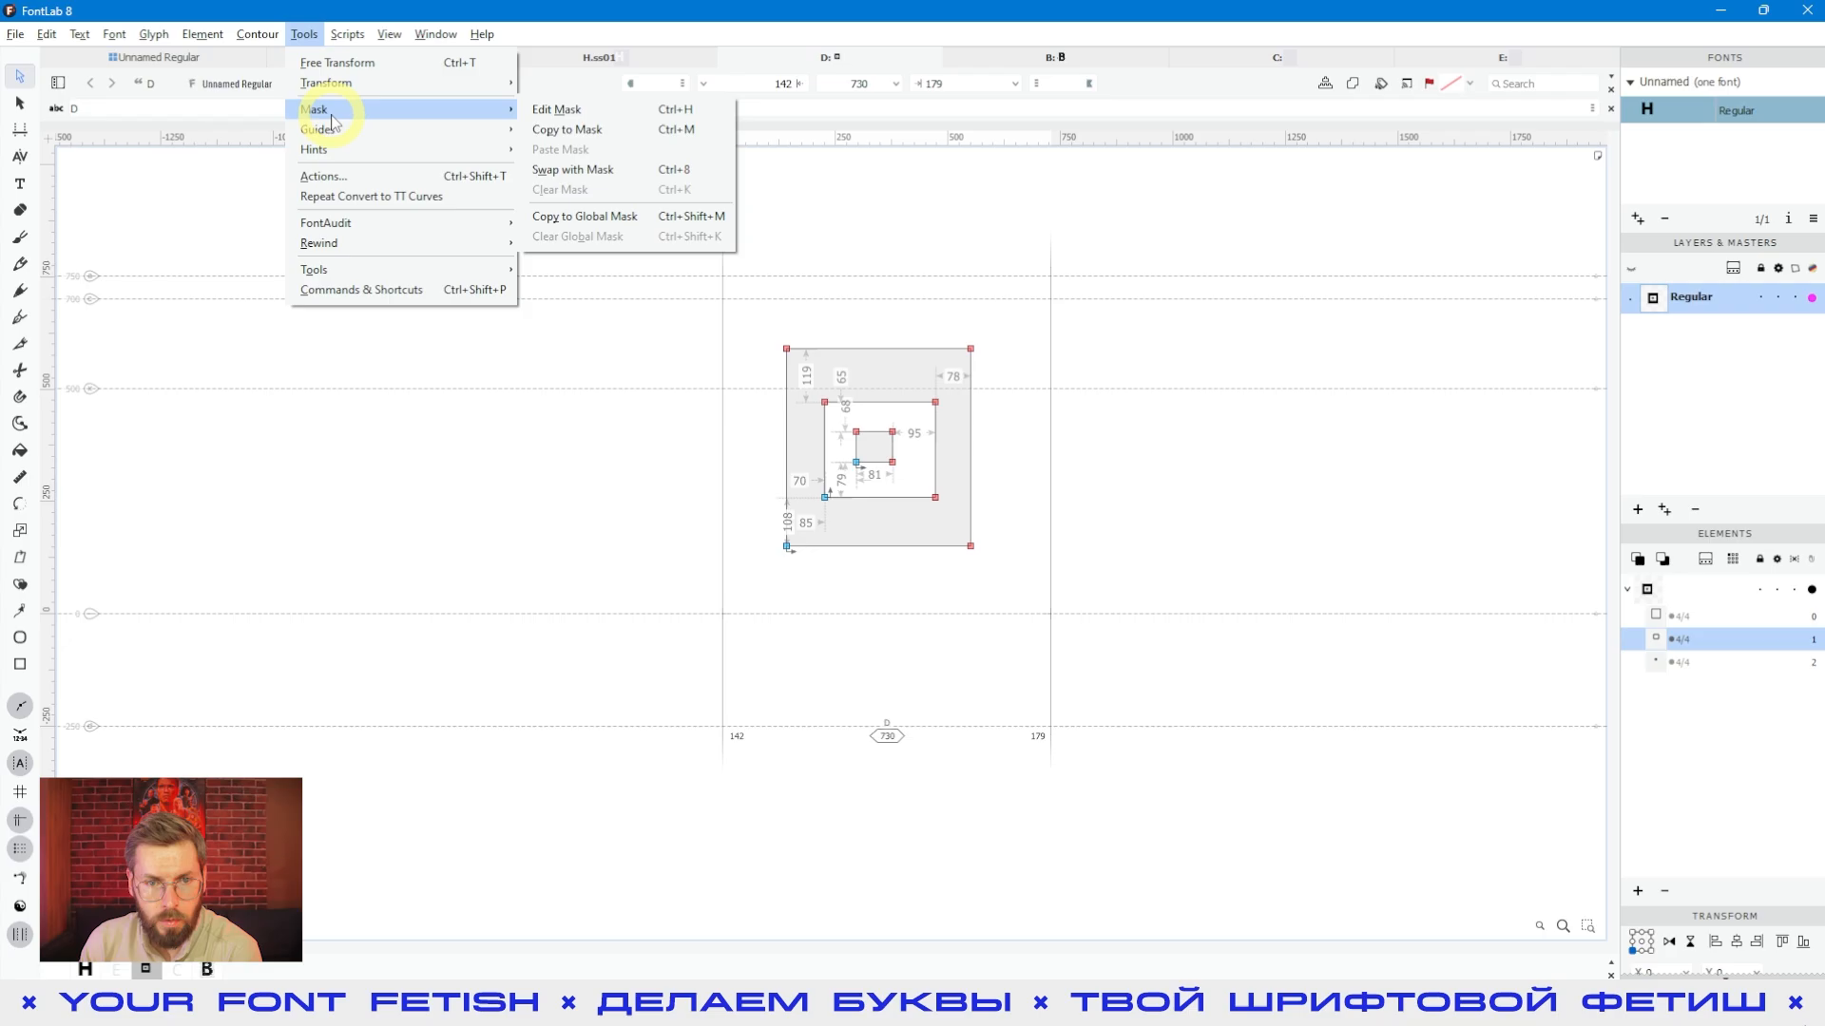
click(570, 214)
Delete the nested rectangles from the D glyph and open the E glyph
drag(1195, 287, 530, 732)
key(Delete)
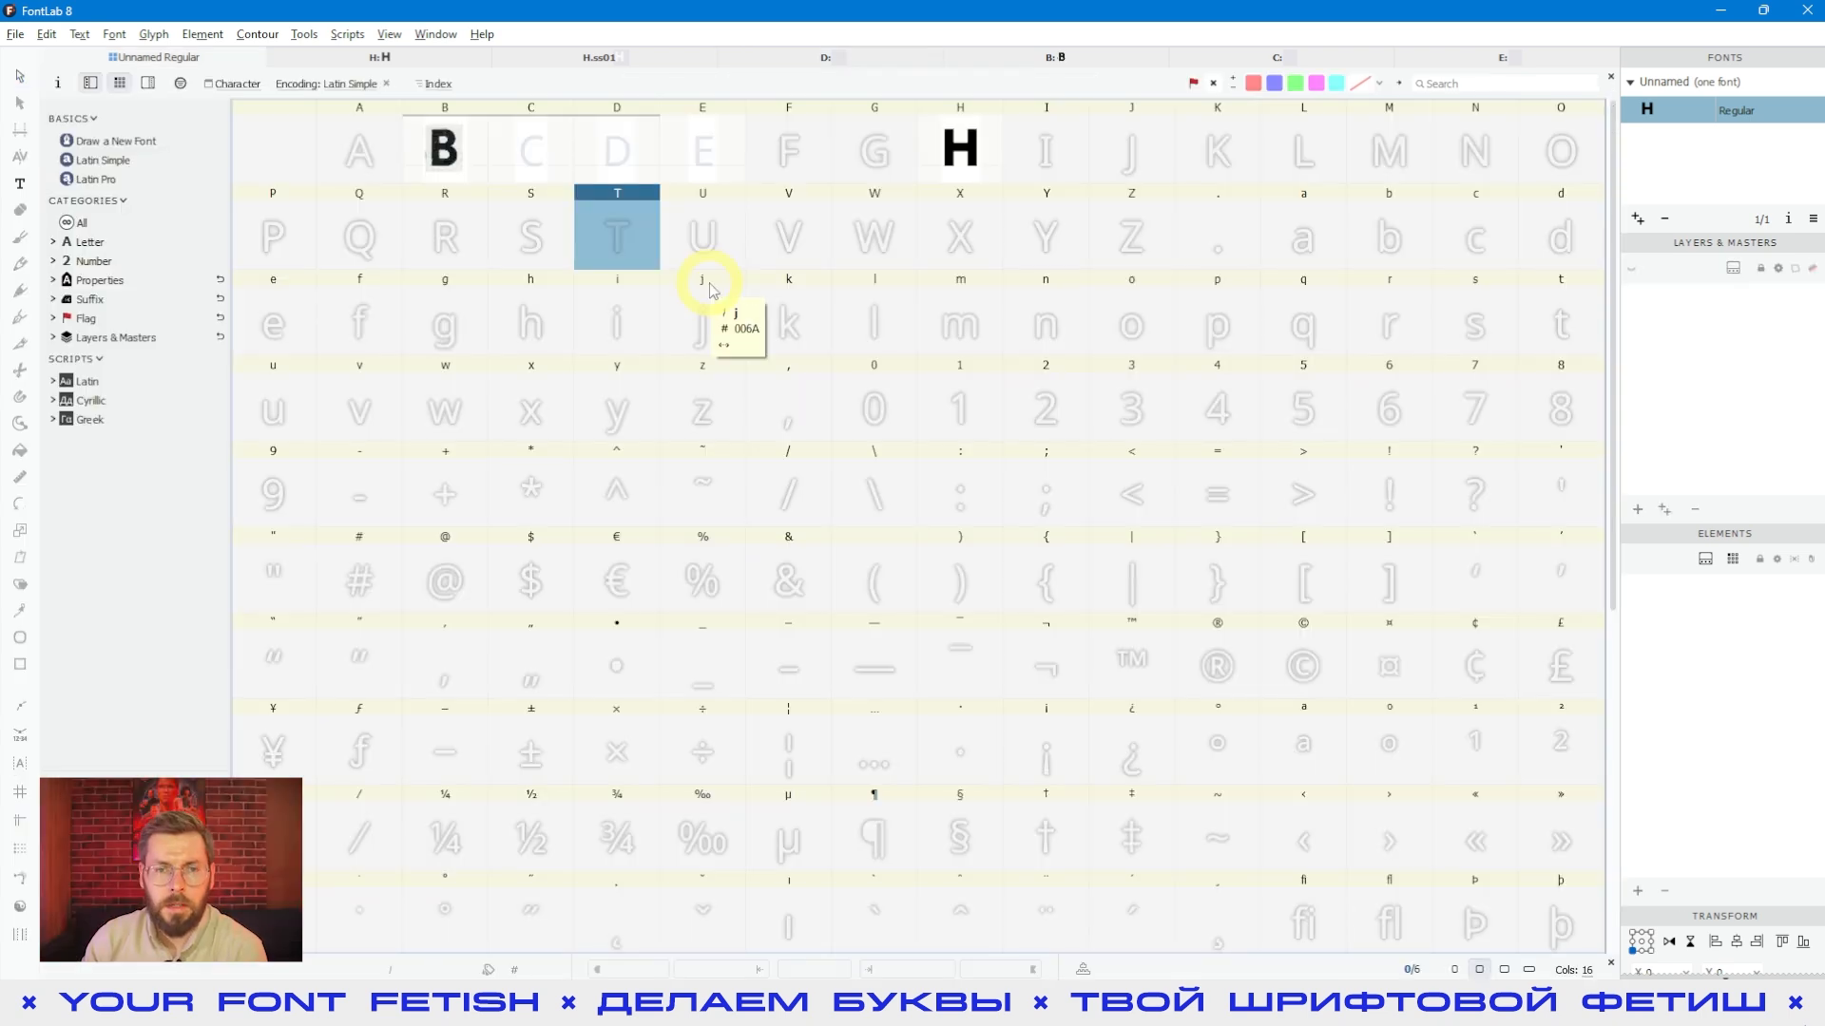
double_click(700, 154)
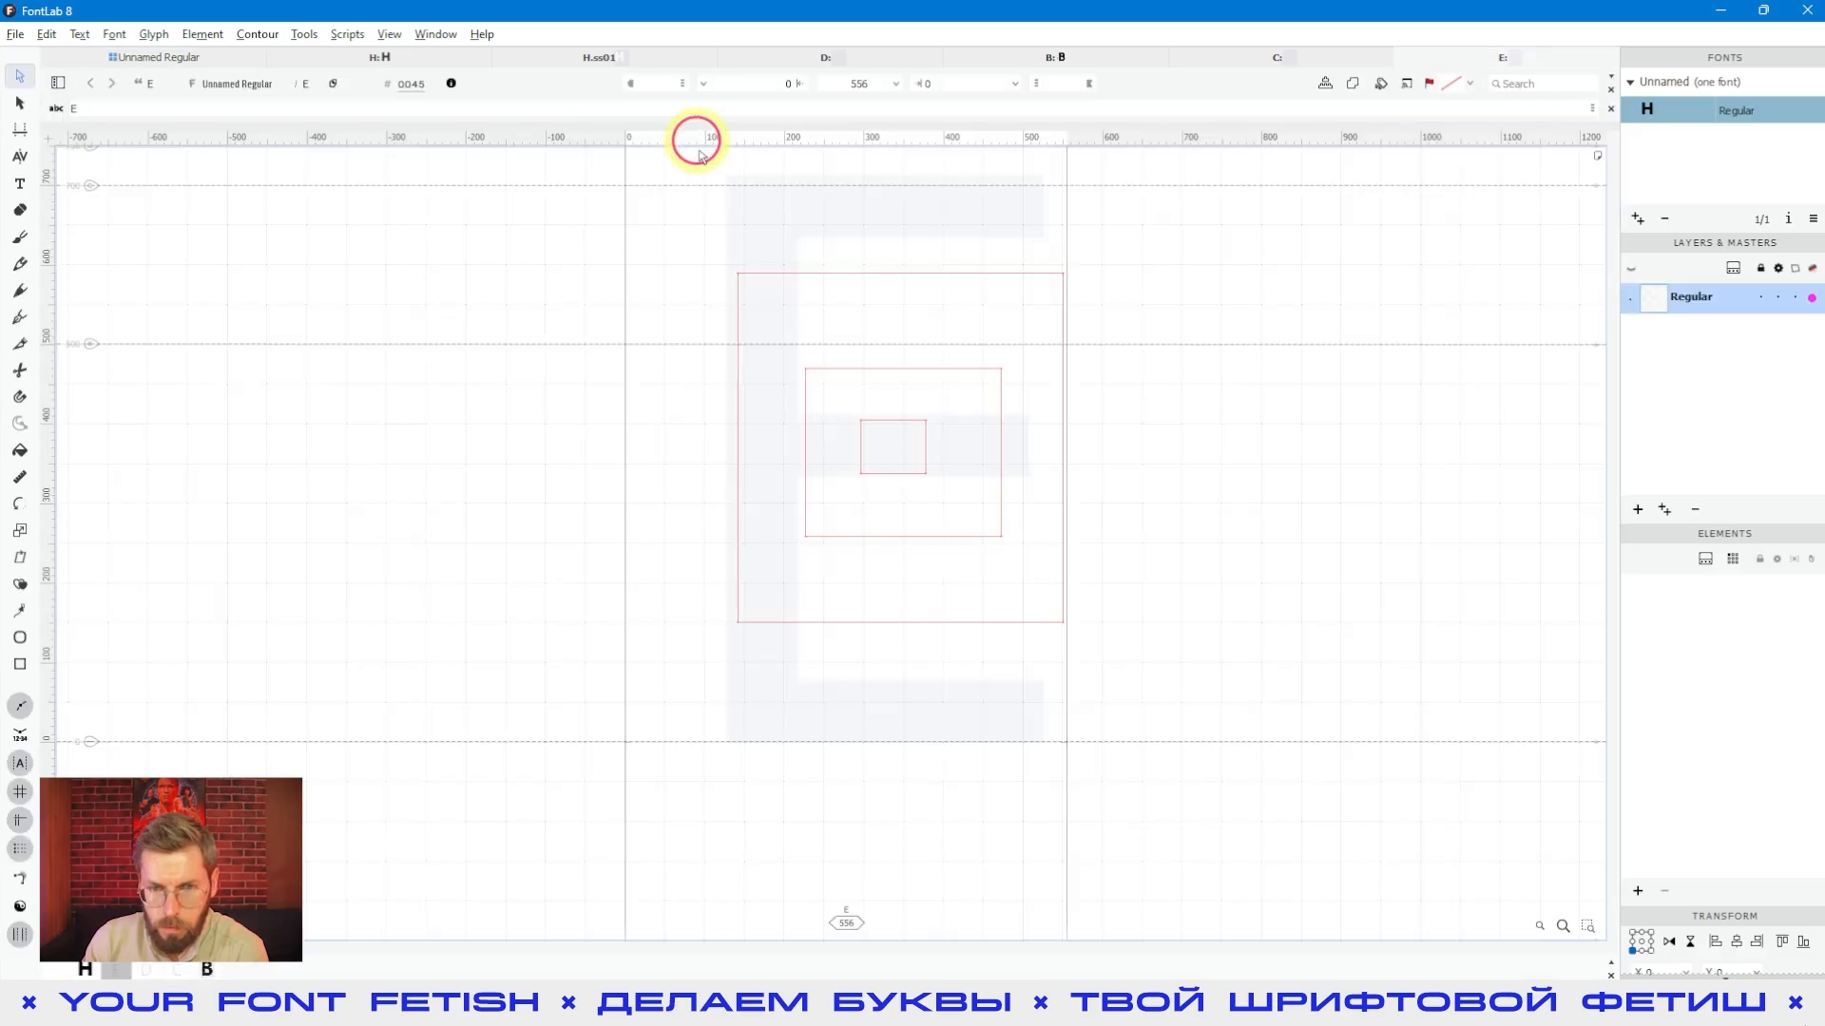
scroll(1063, 330, up, 2)
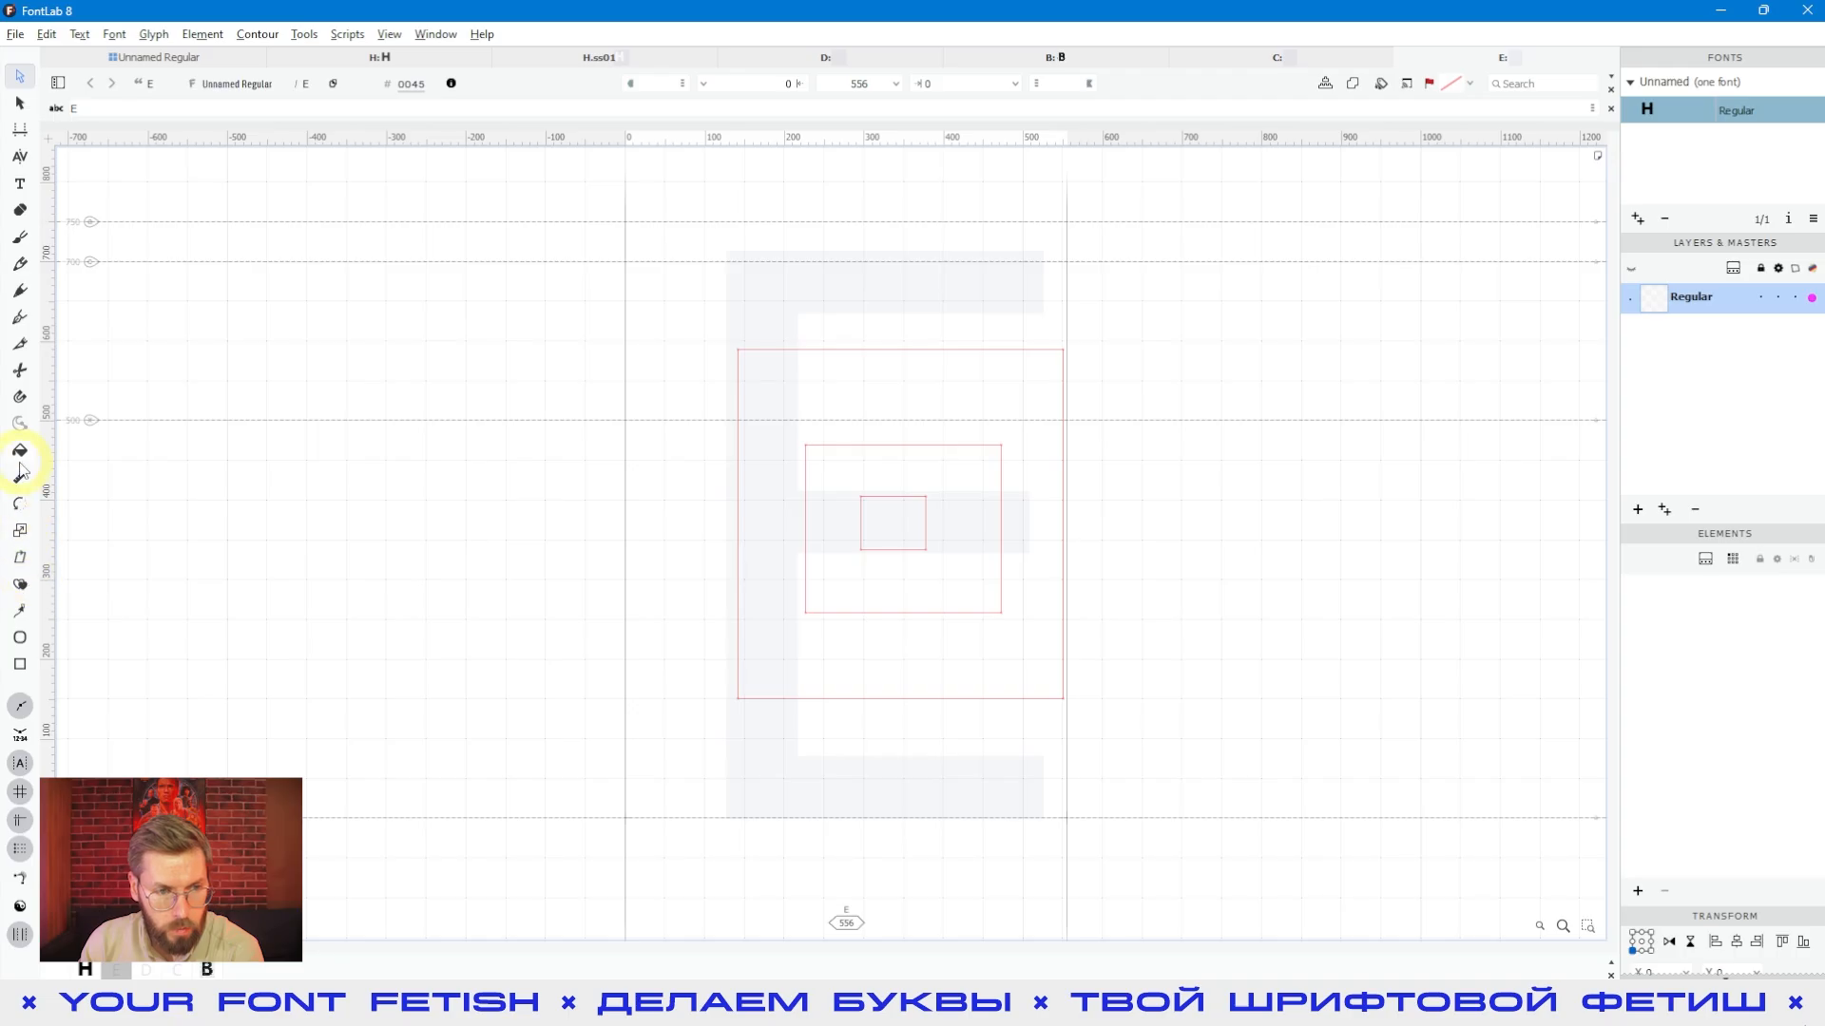
Draw a closed irregular contour with eight points in the E glyph, over the nested mask rectangles
click(19, 316)
click(672, 475)
click(807, 285)
click(1025, 255)
click(1193, 388)
click(1132, 557)
click(1021, 617)
click(895, 653)
click(836, 519)
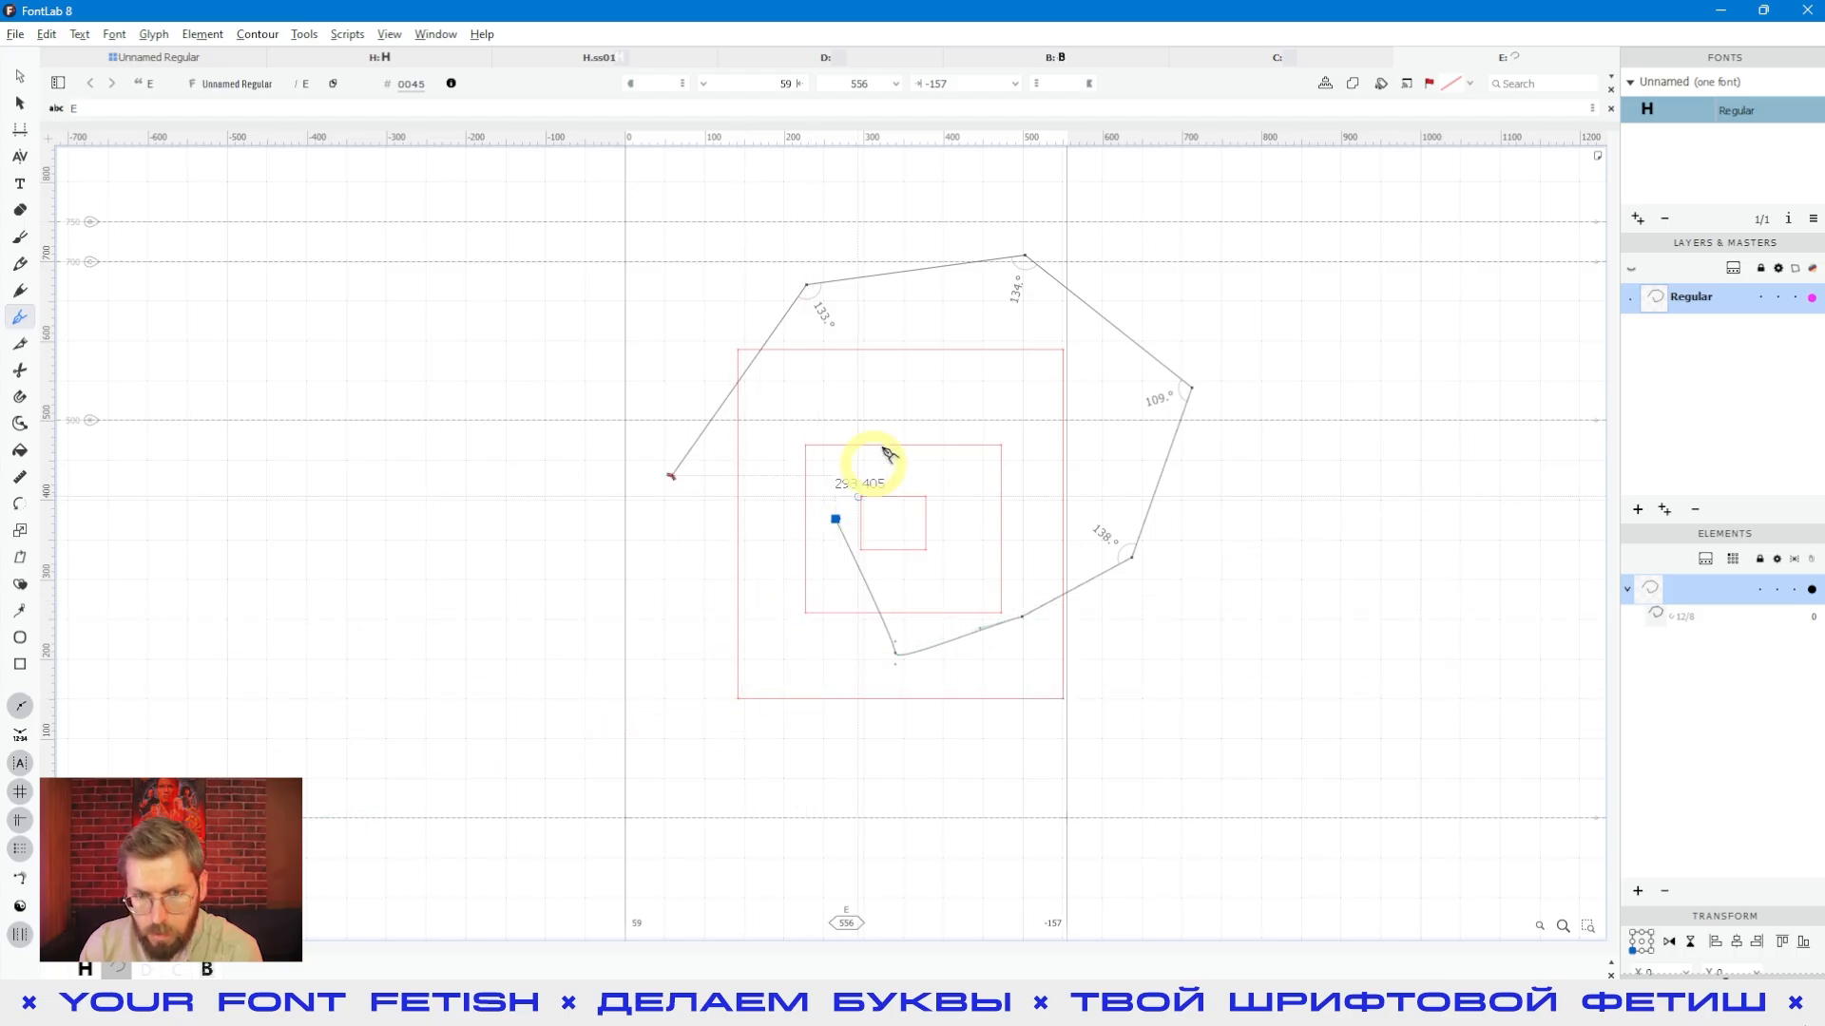
click(672, 475)
Move the contour's two uppermost nodes onto the upper corners of the outer mask rectangle
click(19, 76)
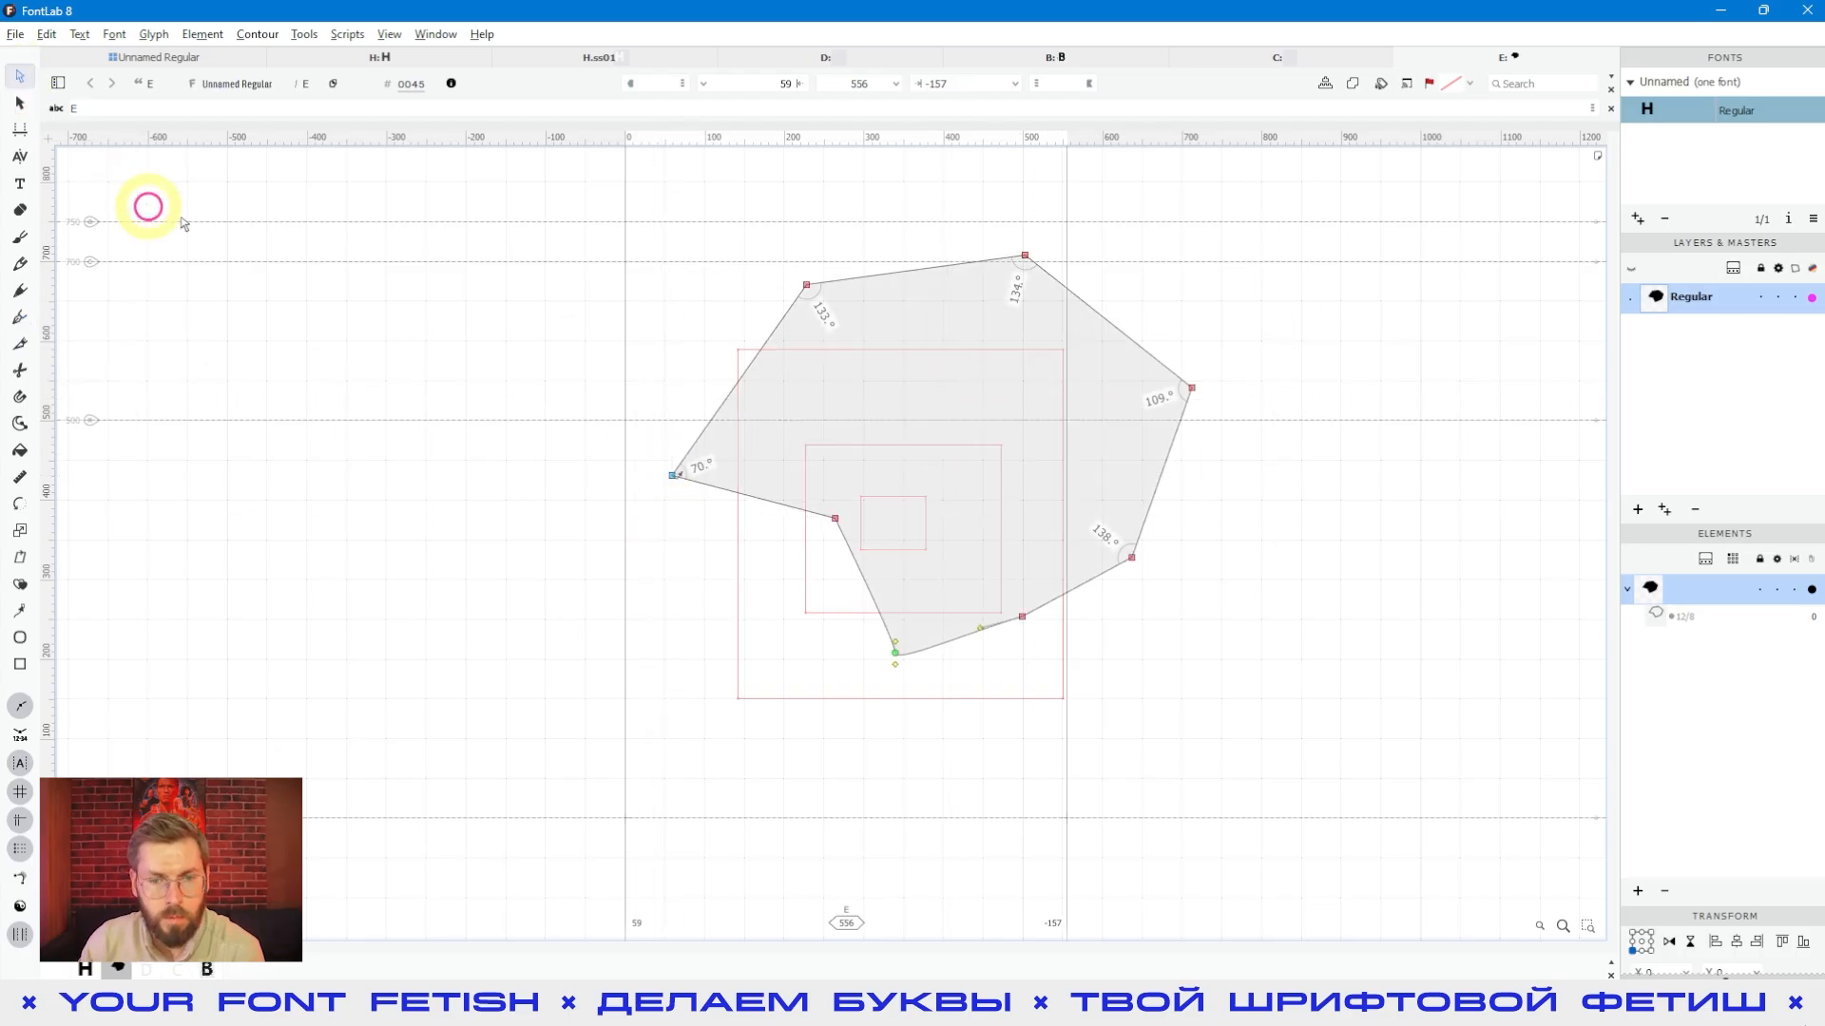
drag(806, 284, 739, 354)
drag(1025, 257, 1064, 351)
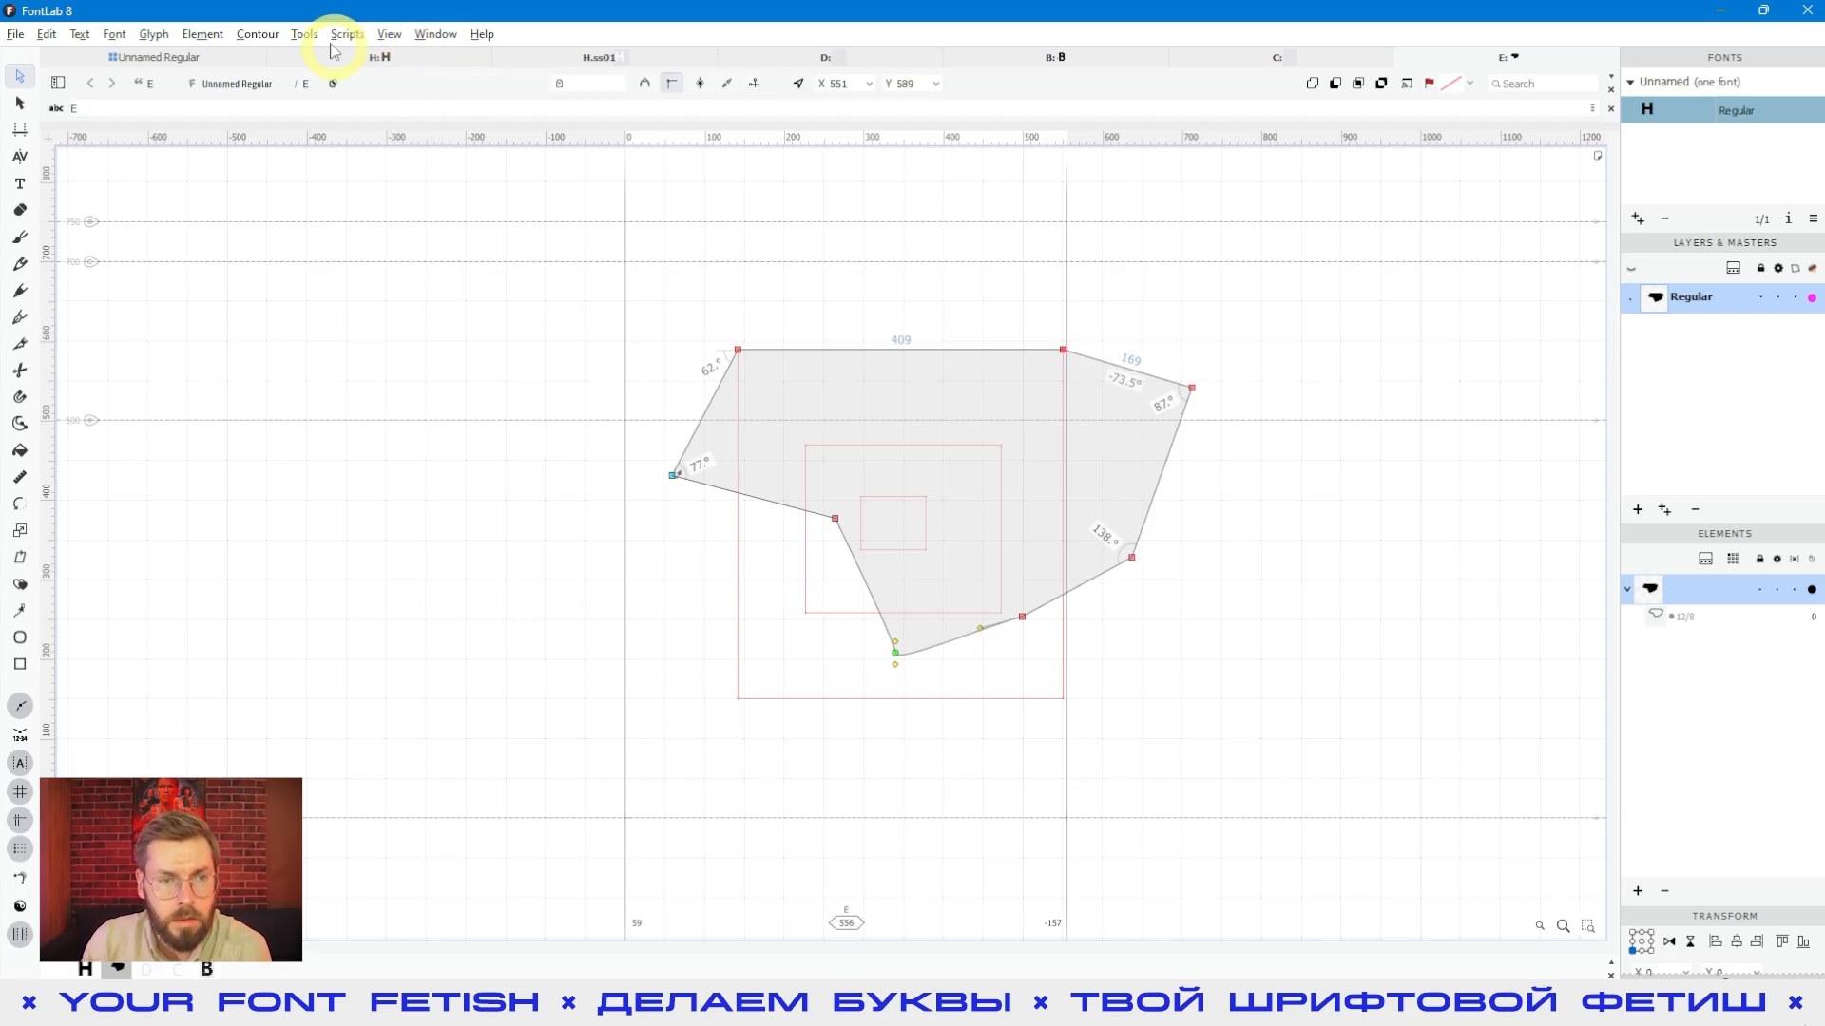
Toggle snapping to outlines, deselect the node and hide the background grid
click(384, 43)
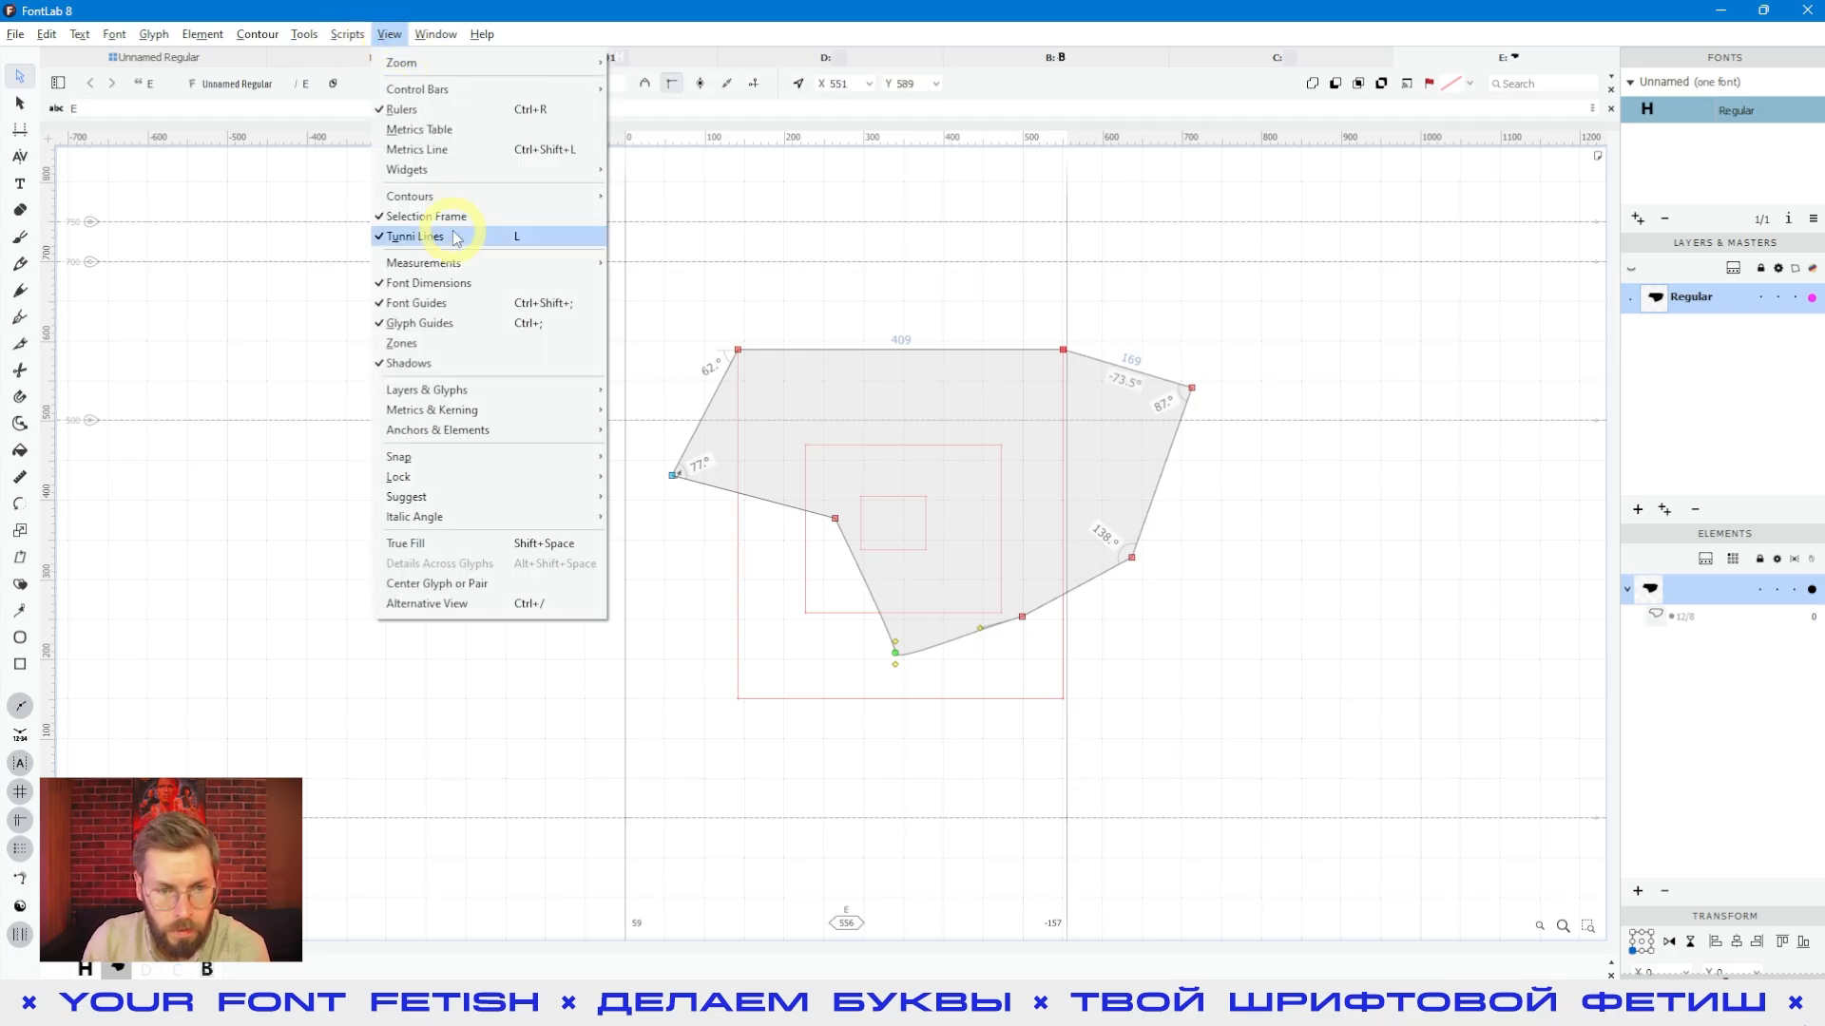
mouse_move(451, 485)
mouse_move(404, 457)
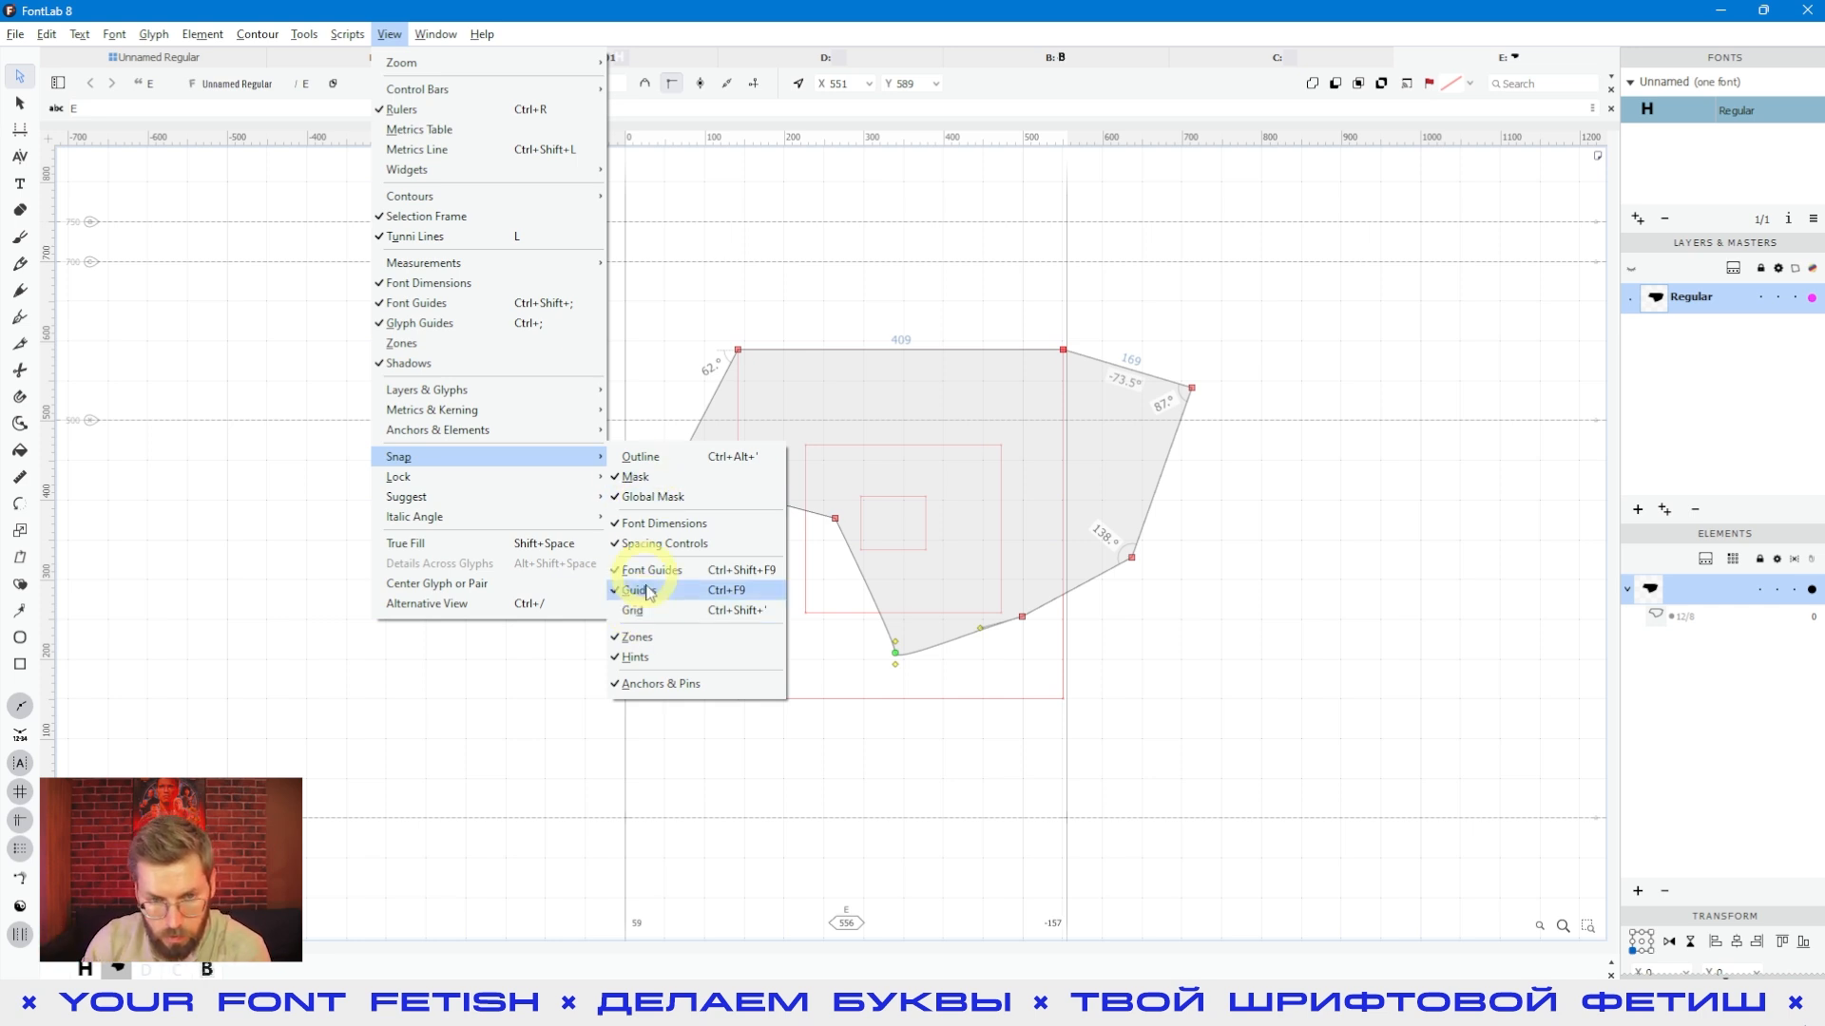
click(632, 457)
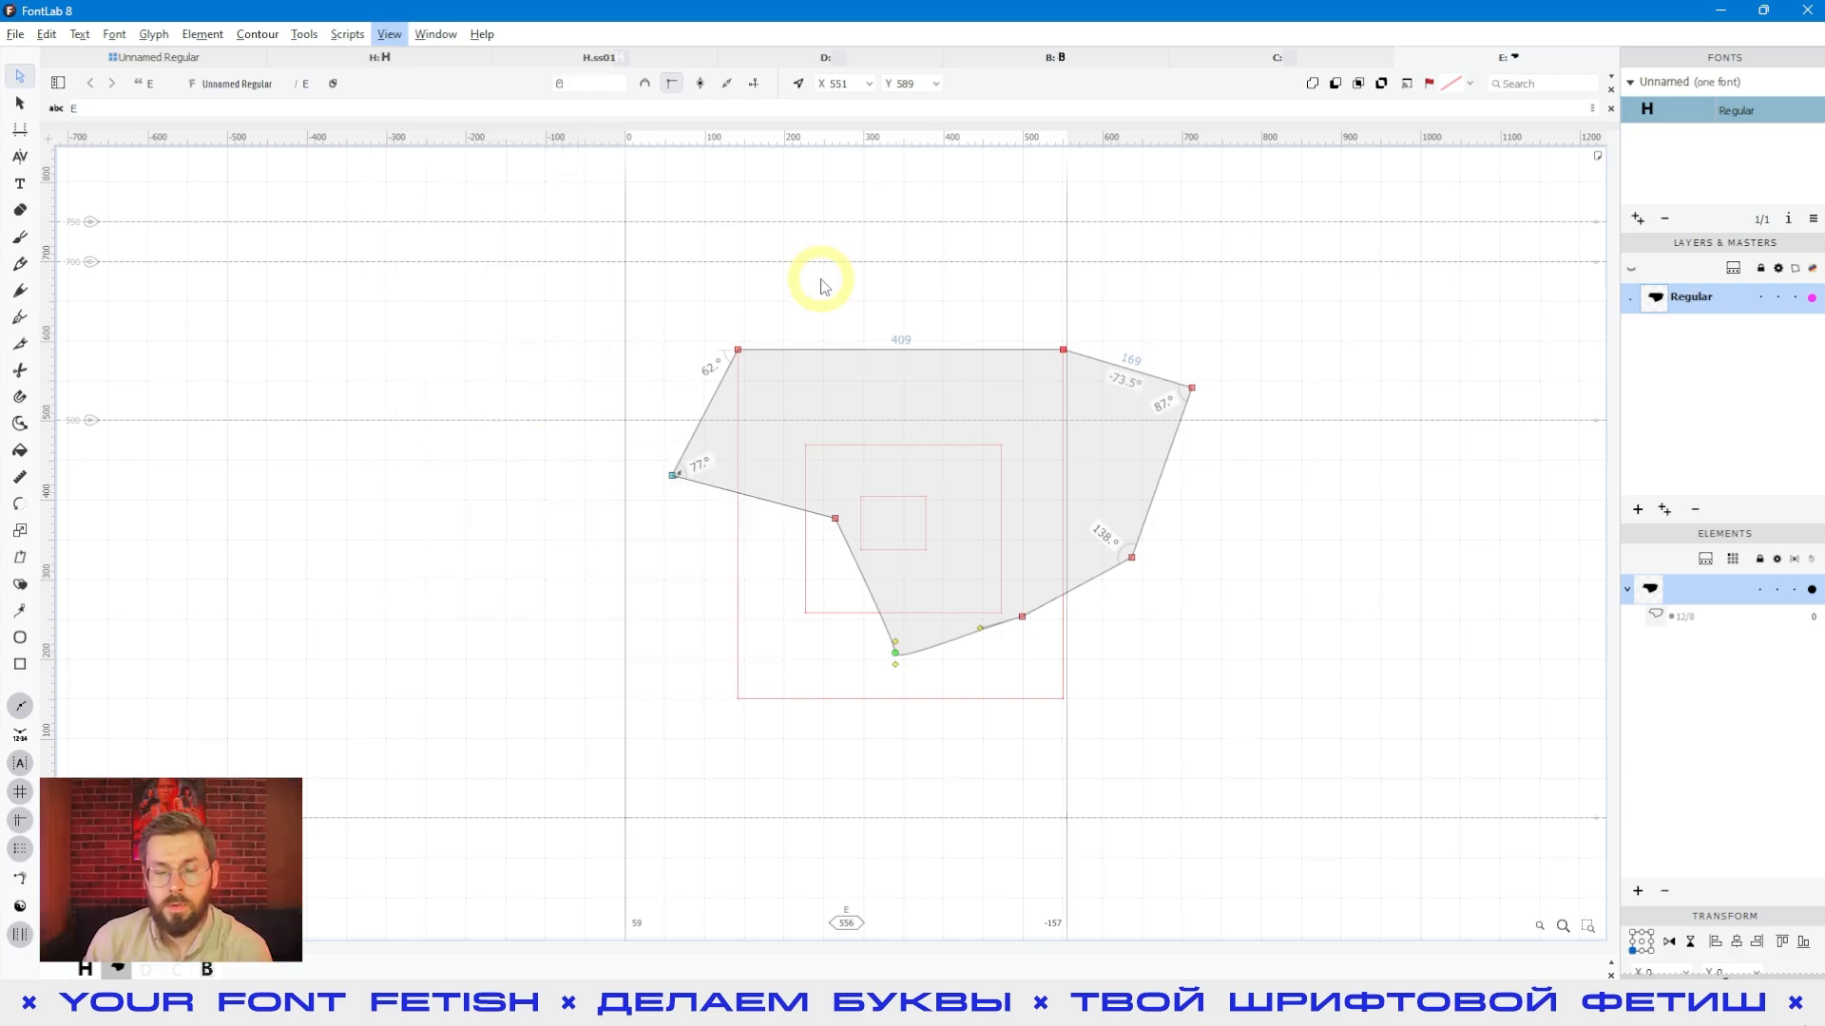
click(813, 276)
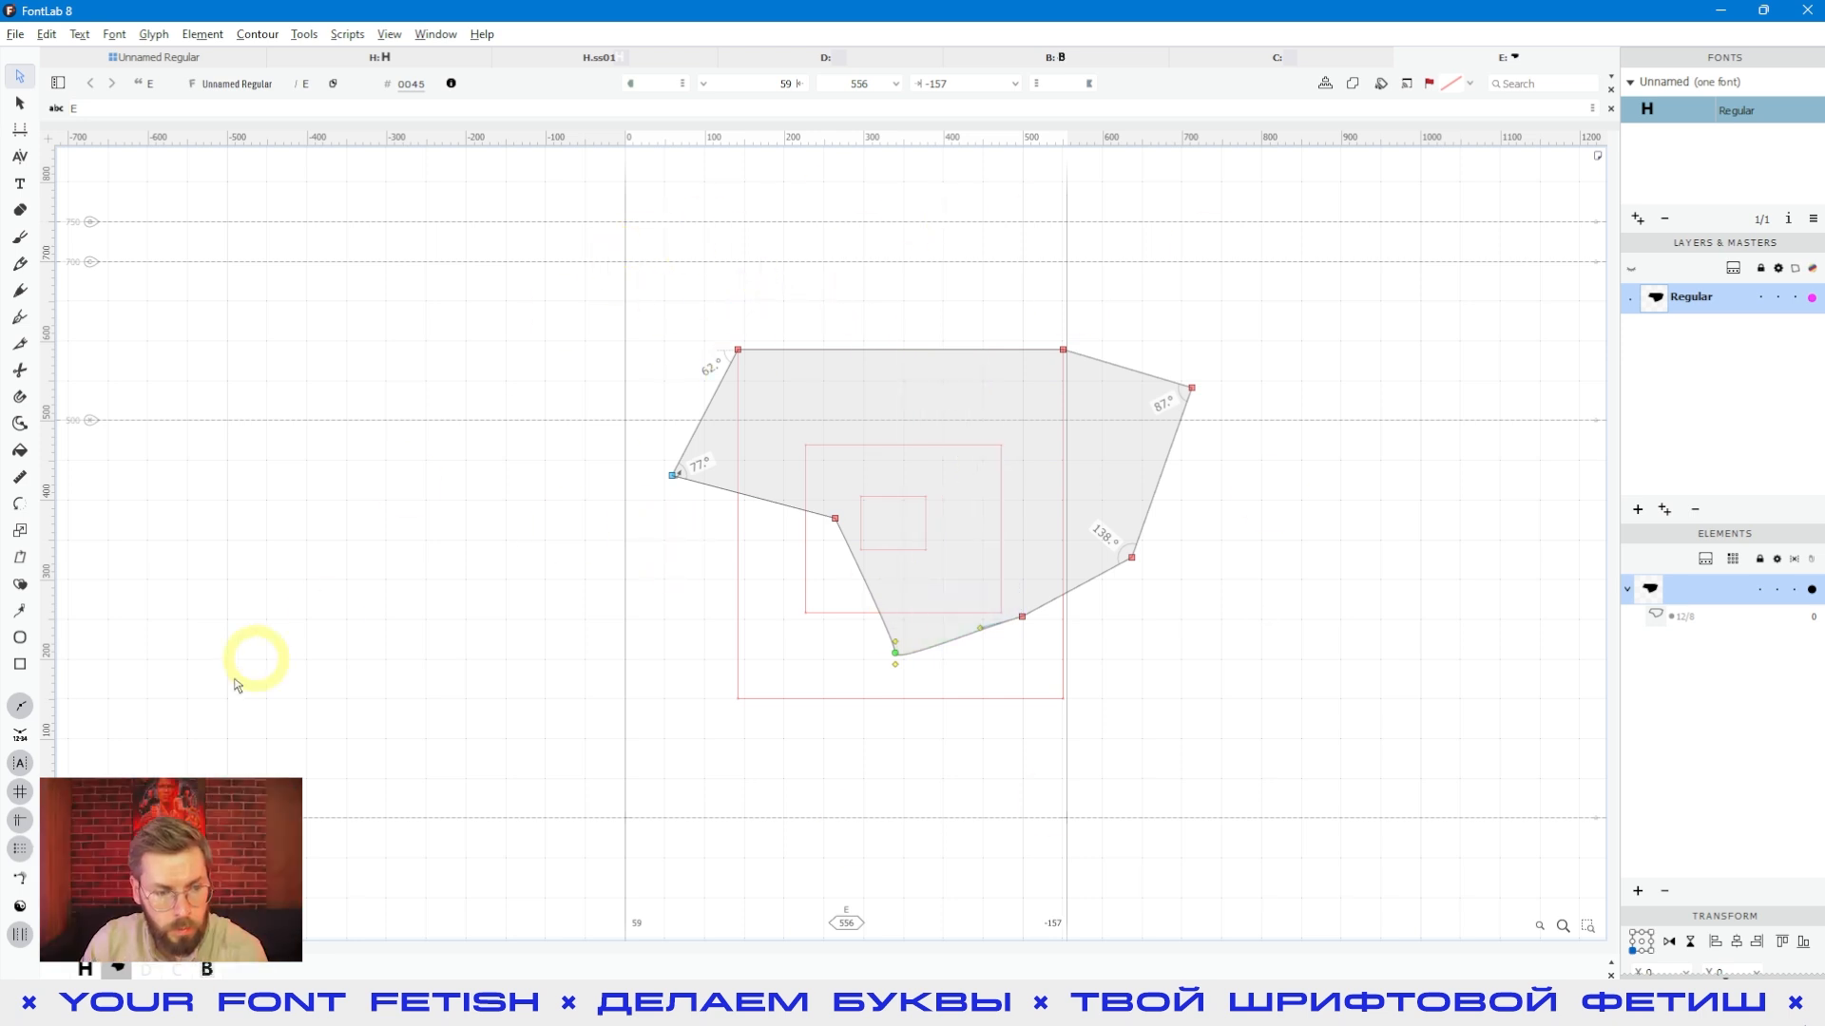
click(30, 793)
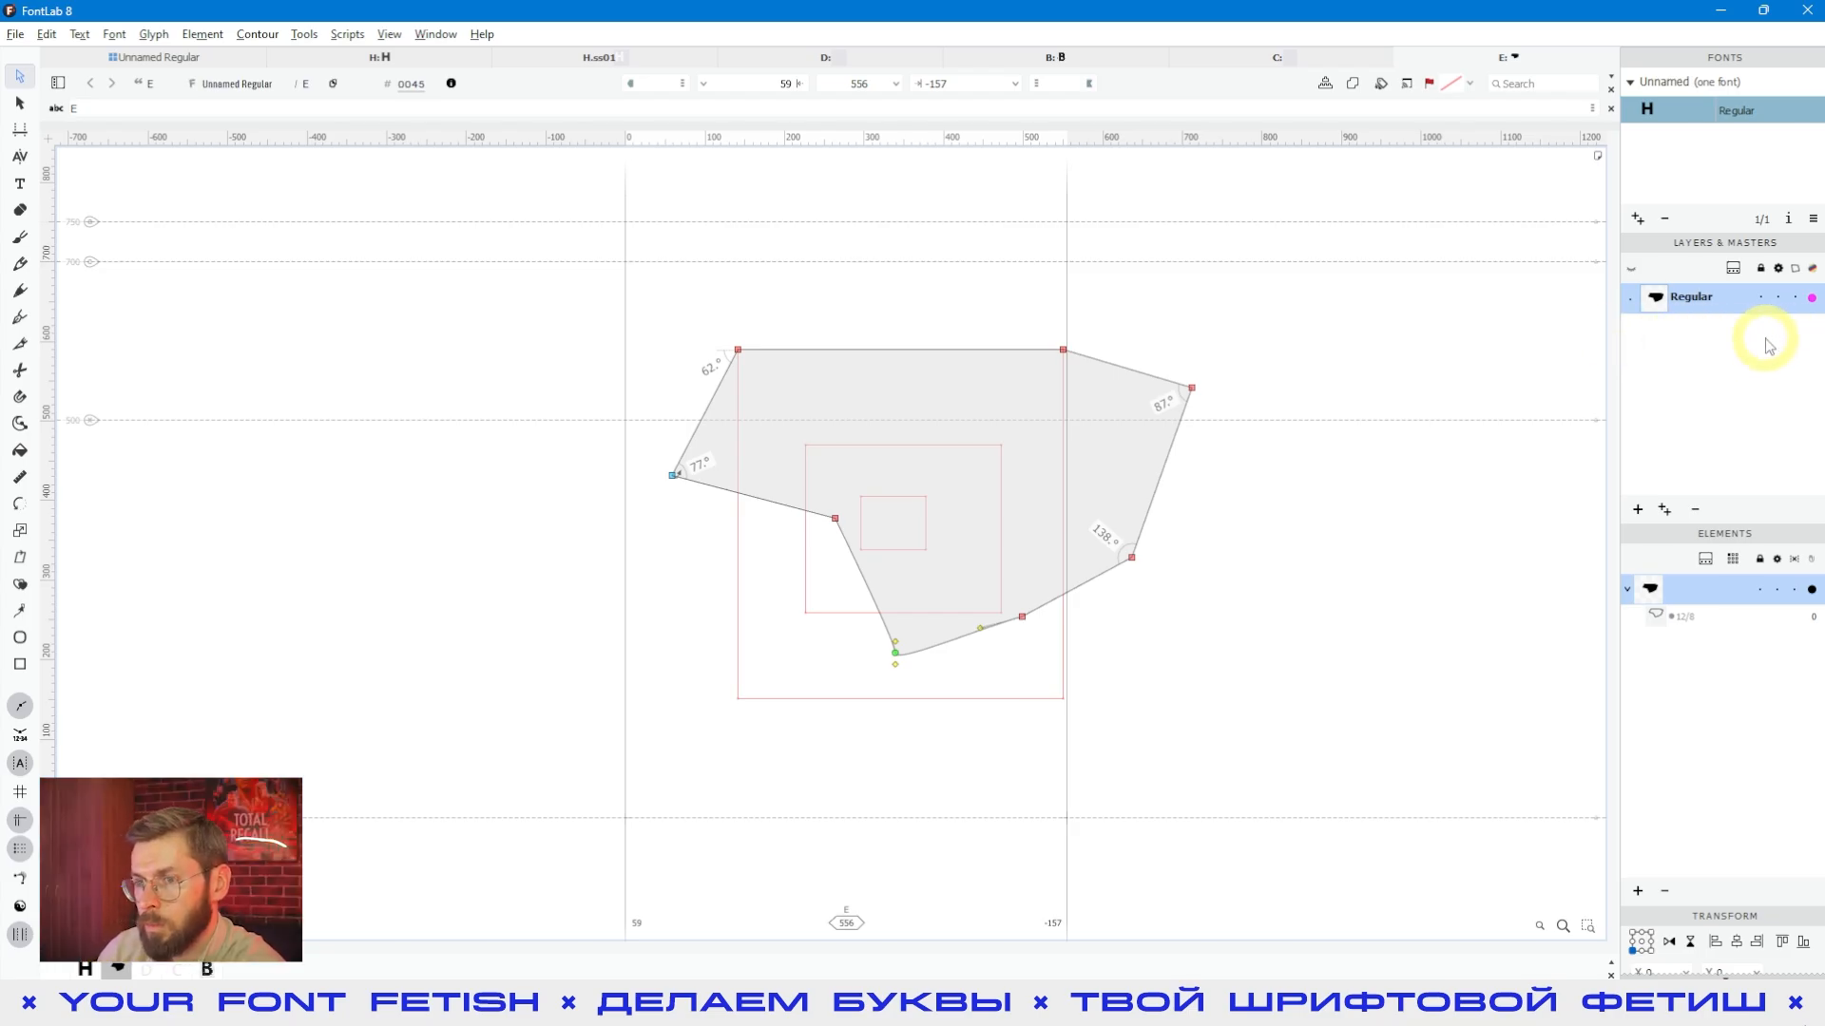
click(304, 34)
mouse_move(309, 110)
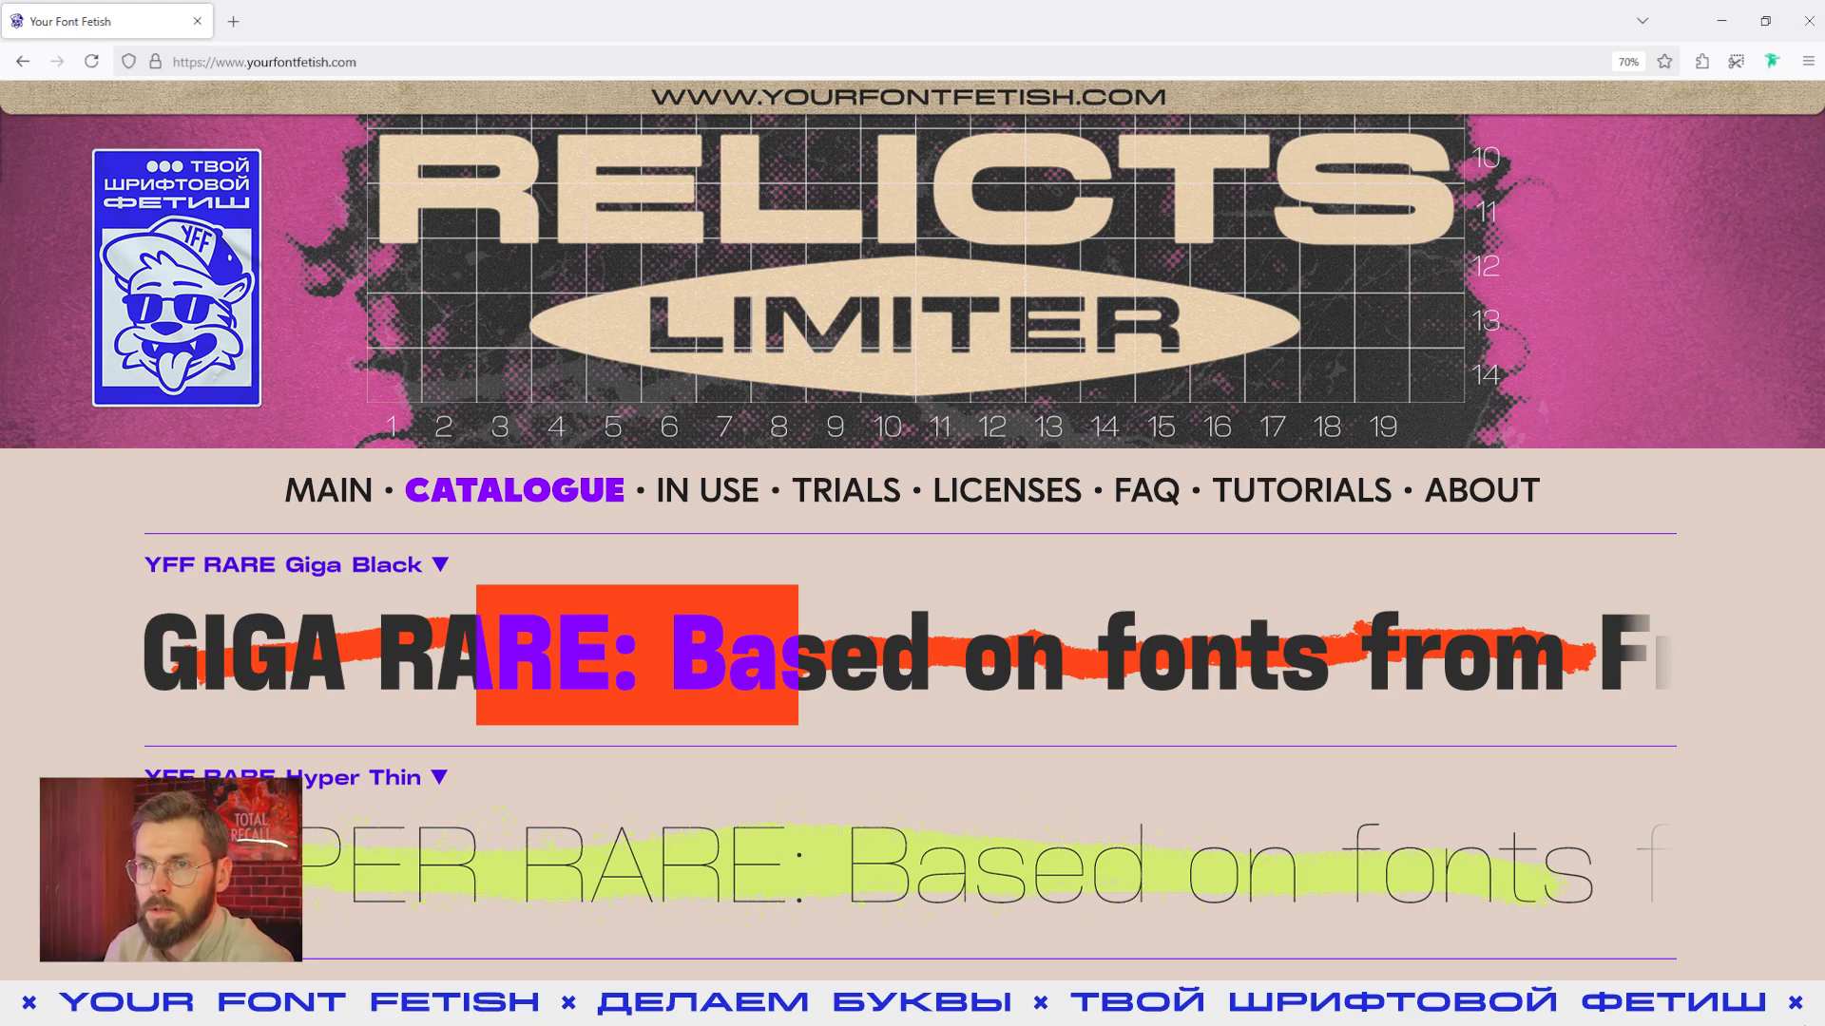
Switch to Telegram, look through the Your Font Fetish channel and its FontLab community chat, and return to the website
key(alt+Tab)
scroll(1199, 409, down, 10)
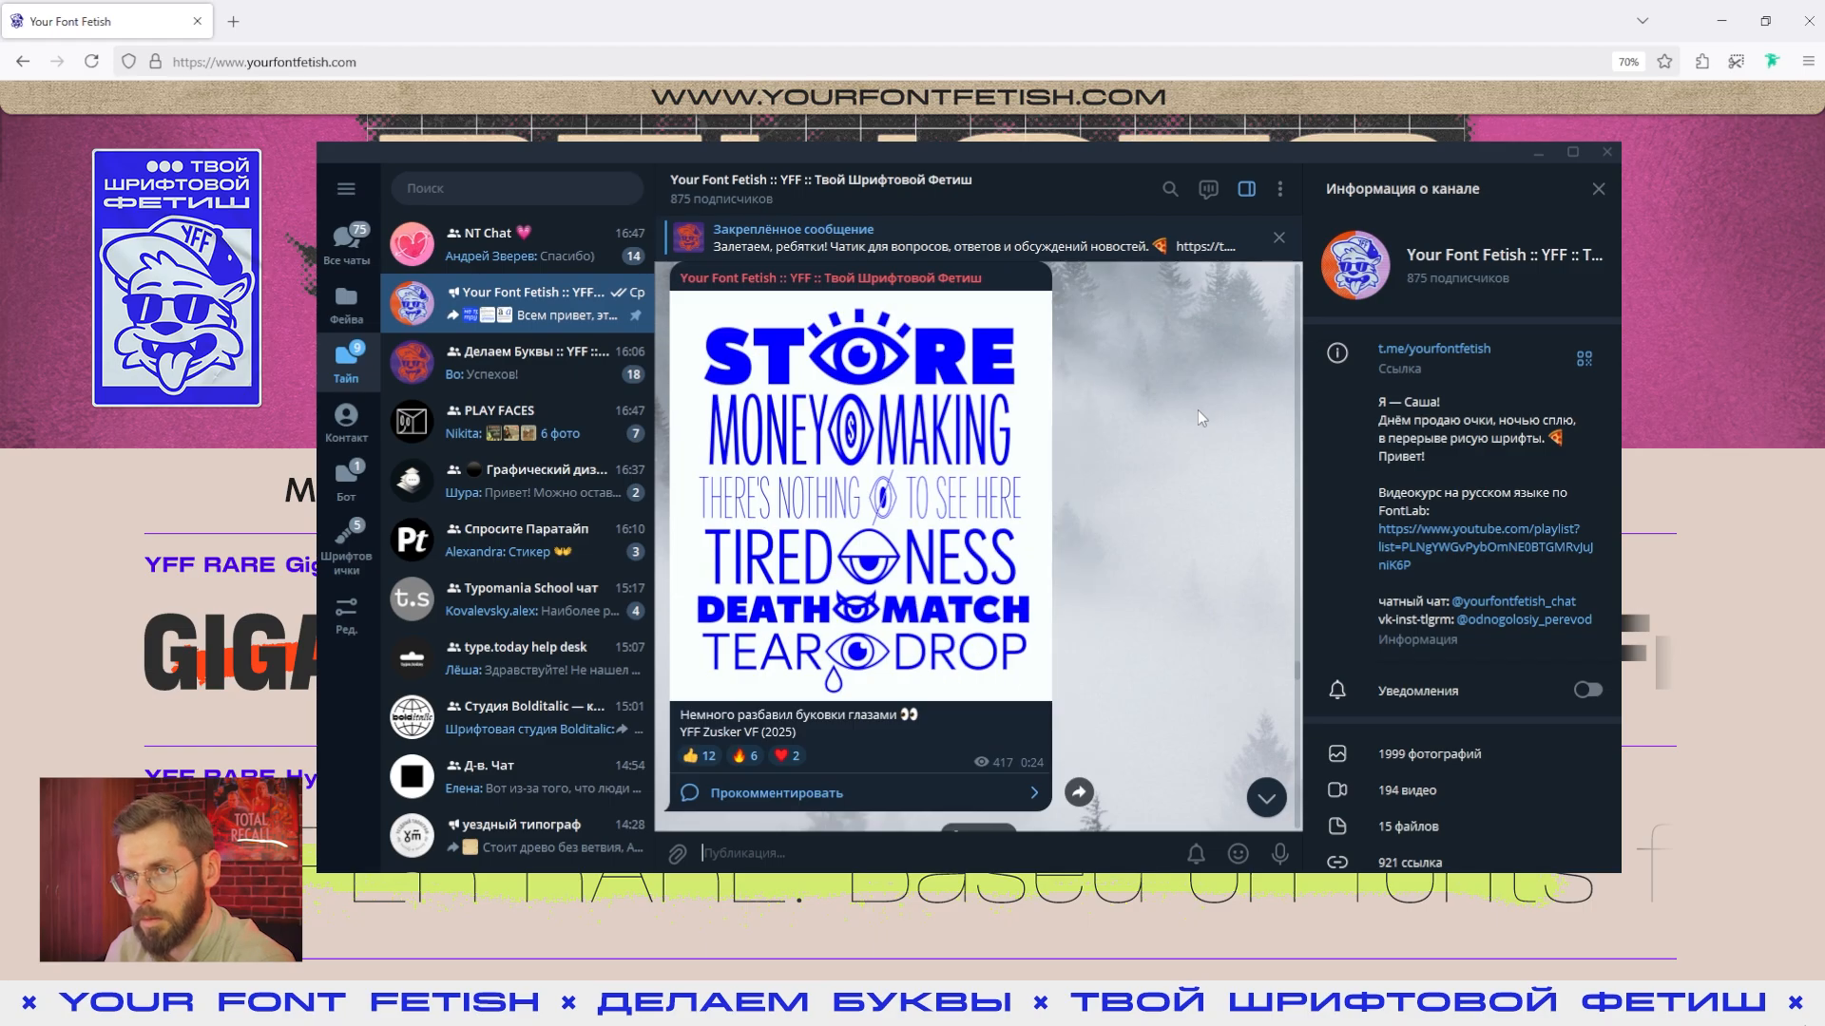
scroll(1196, 409, down, 10)
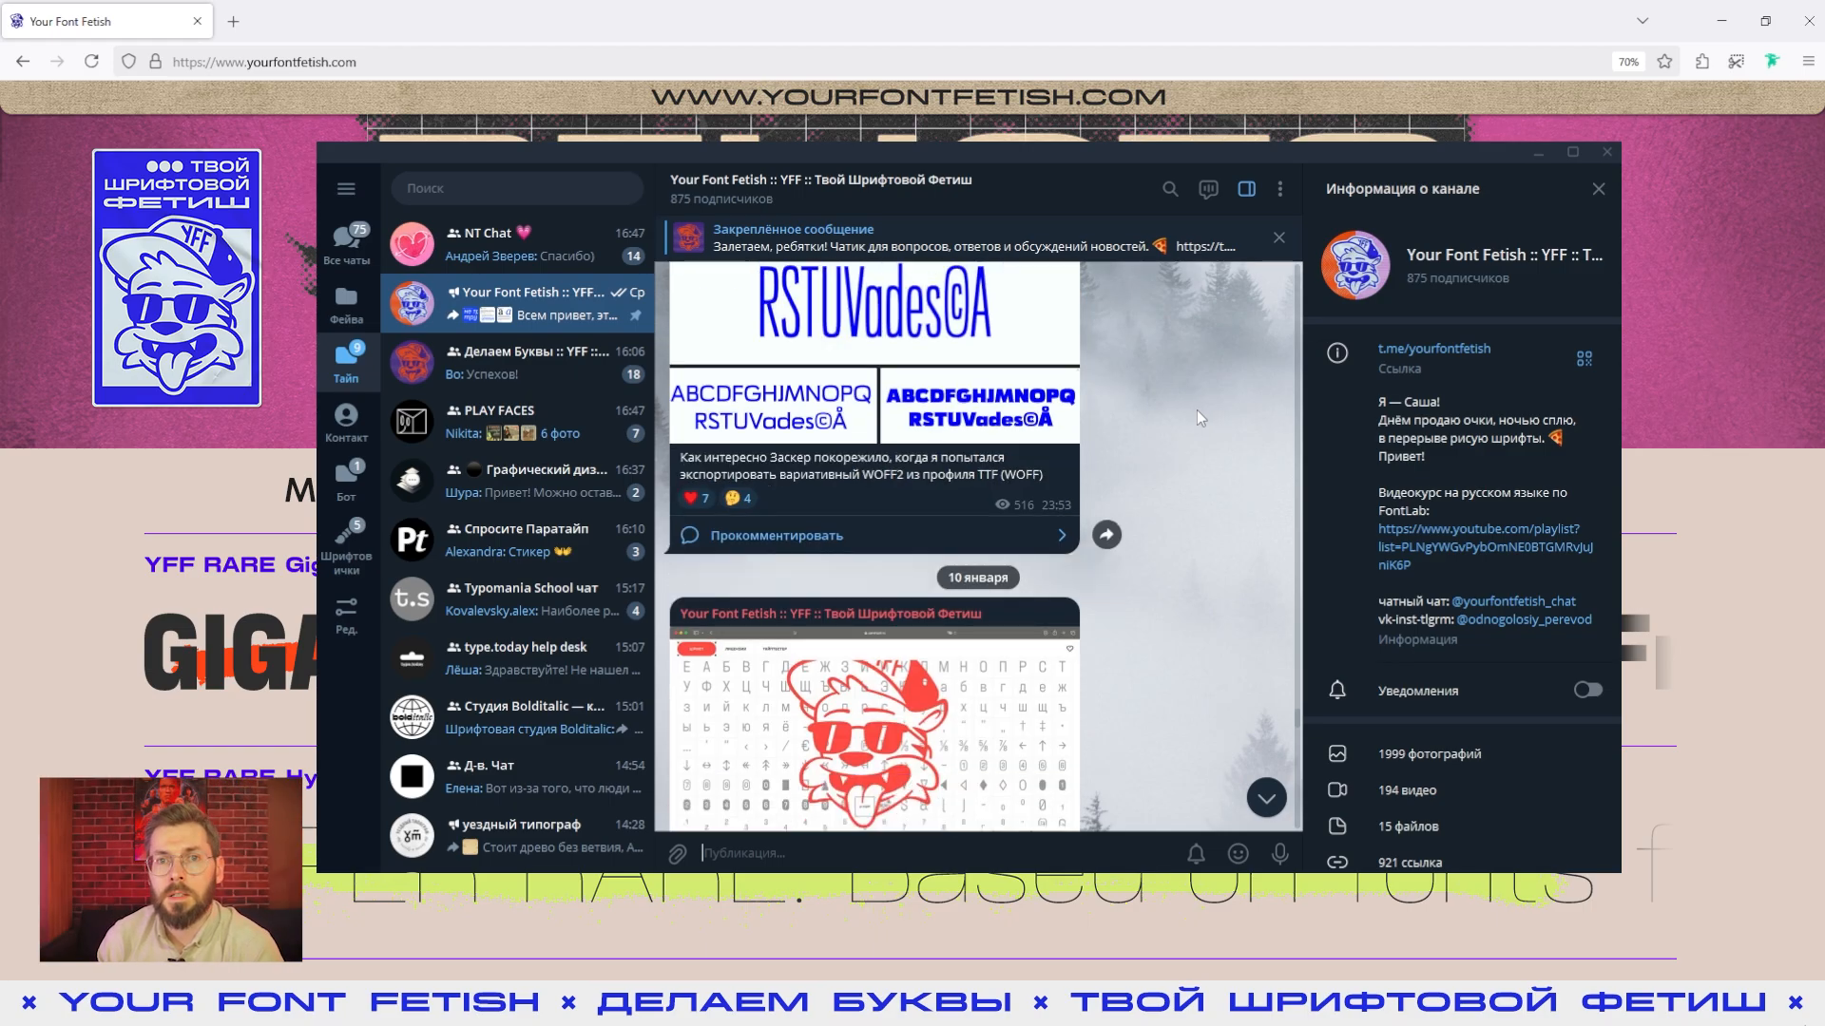
key(alt+Down)
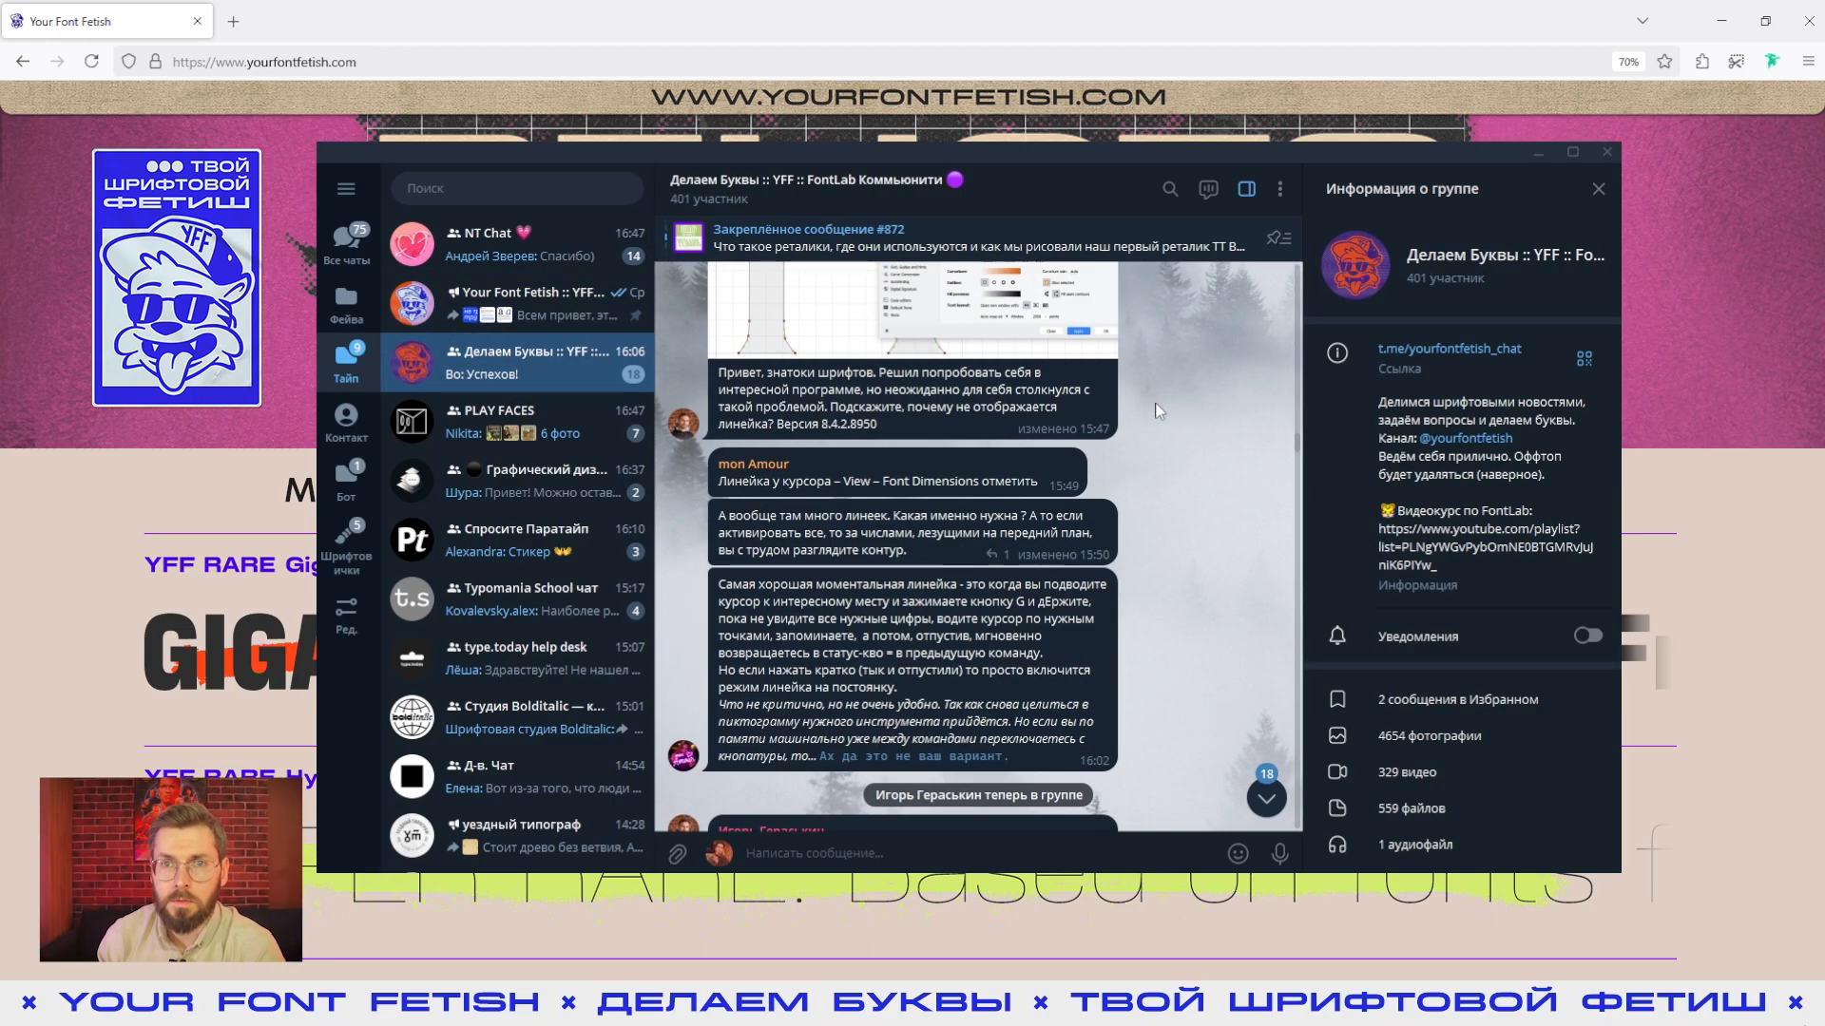
scroll(1158, 412, down, 5)
key(alt+Tab)
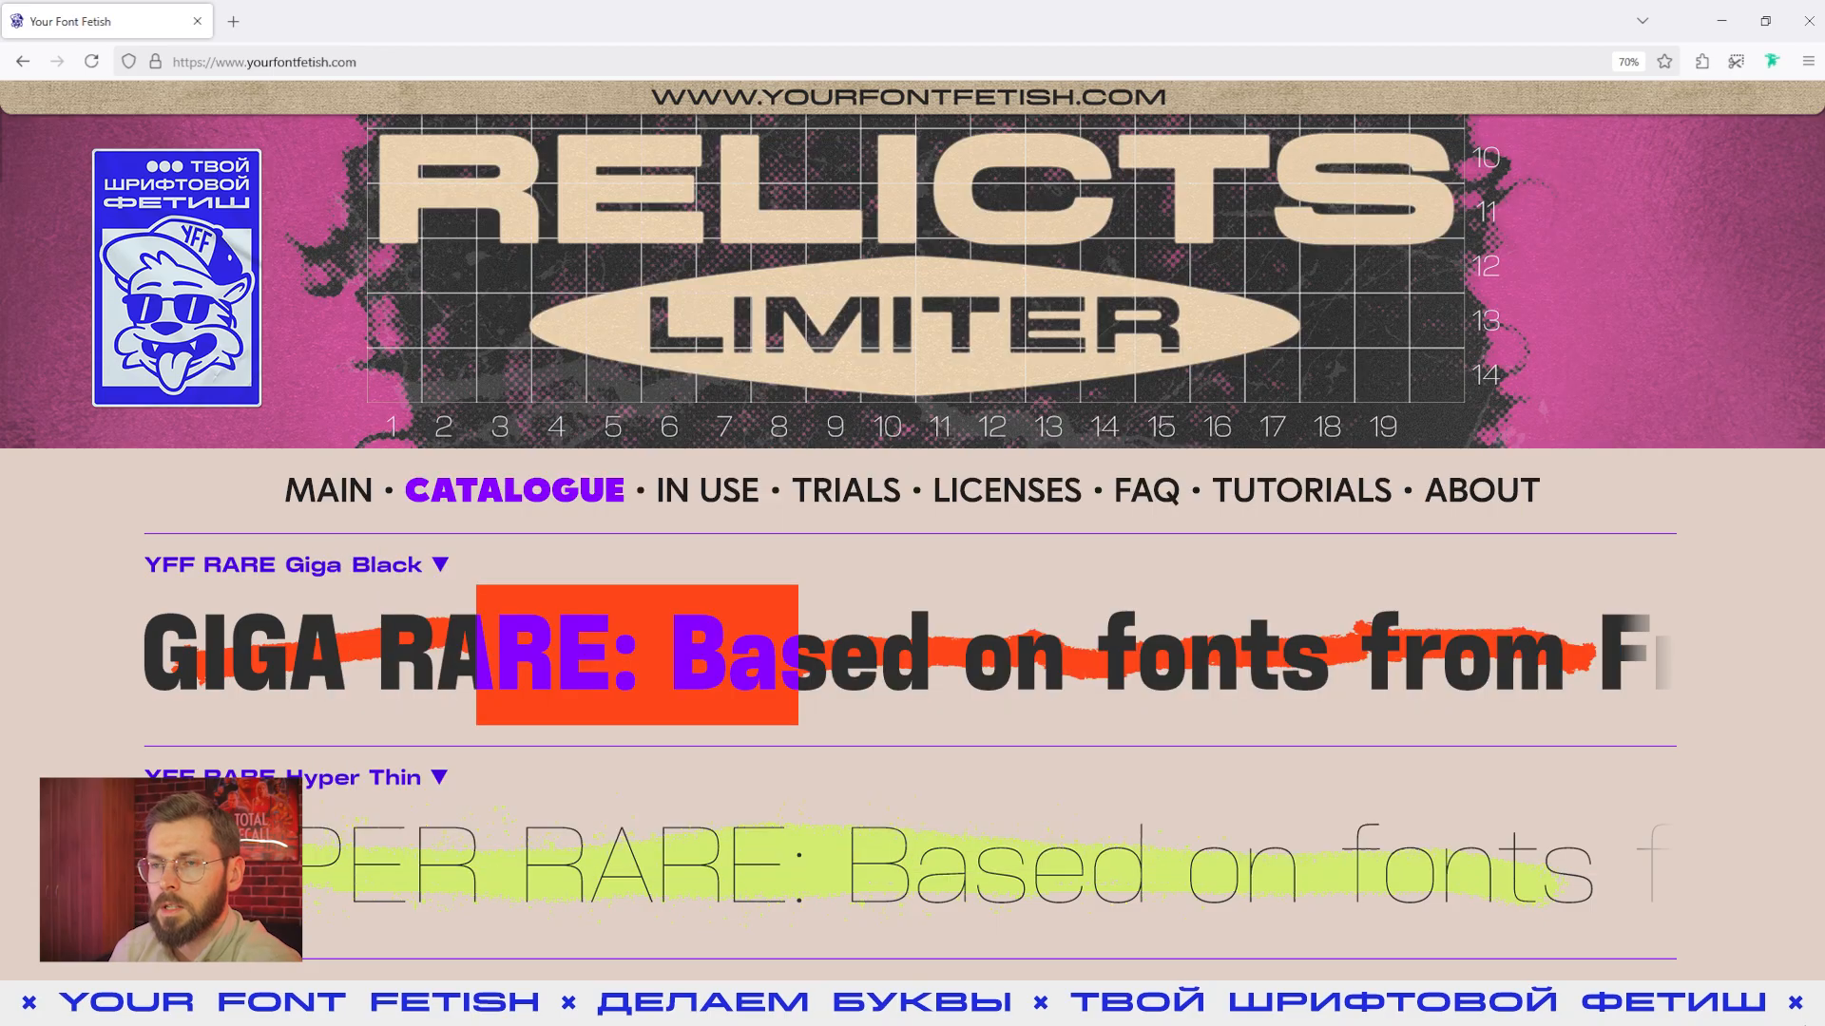